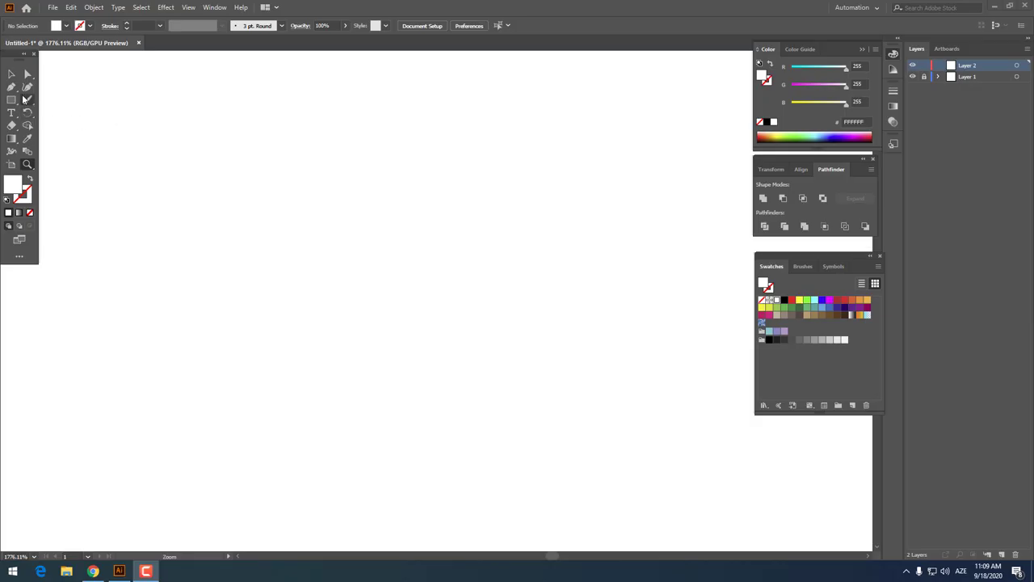
Draw a tall upright rectangle with the Rectangle Tool and fill it with FFAA00.
mouse_move(17, 100)
left_mouse_down()
mouse_move(80, 125)
mouse_move(72, 100)
left_mouse_up()
mouse_move(220, 197)
left_mouse_down()
mouse_move(295, 368)
mouse_move(291, 420)
left_mouse_up()
double_click(10, 185)
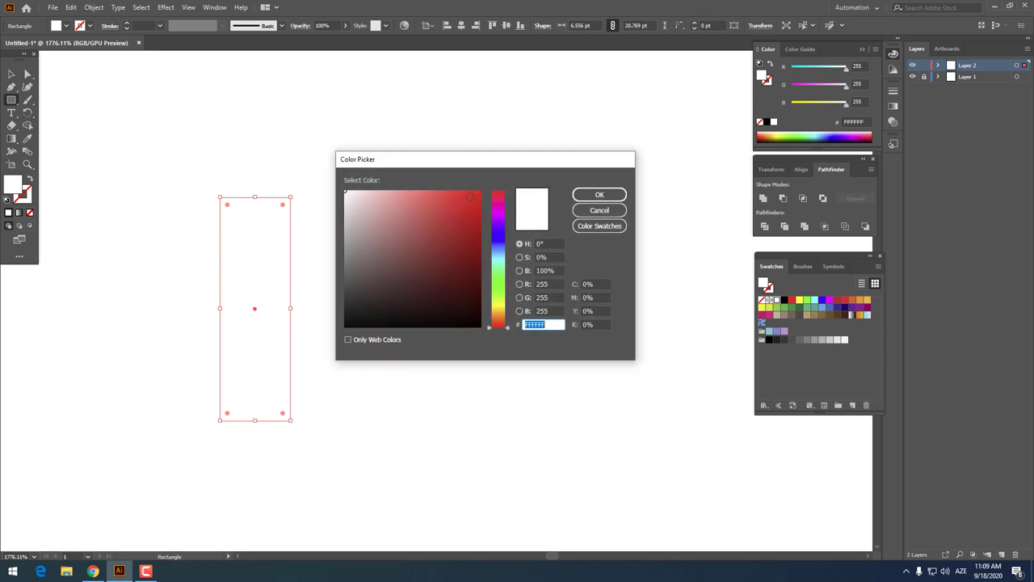
left_click_drag(495, 325, 494, 311)
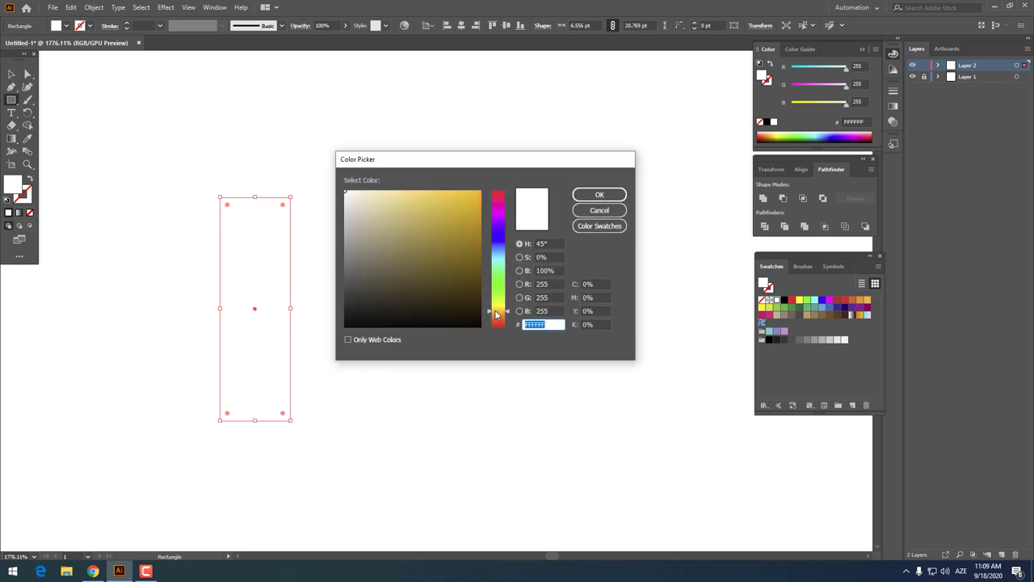
left_click(475, 221)
left_click_drag(475, 221, 497, 184)
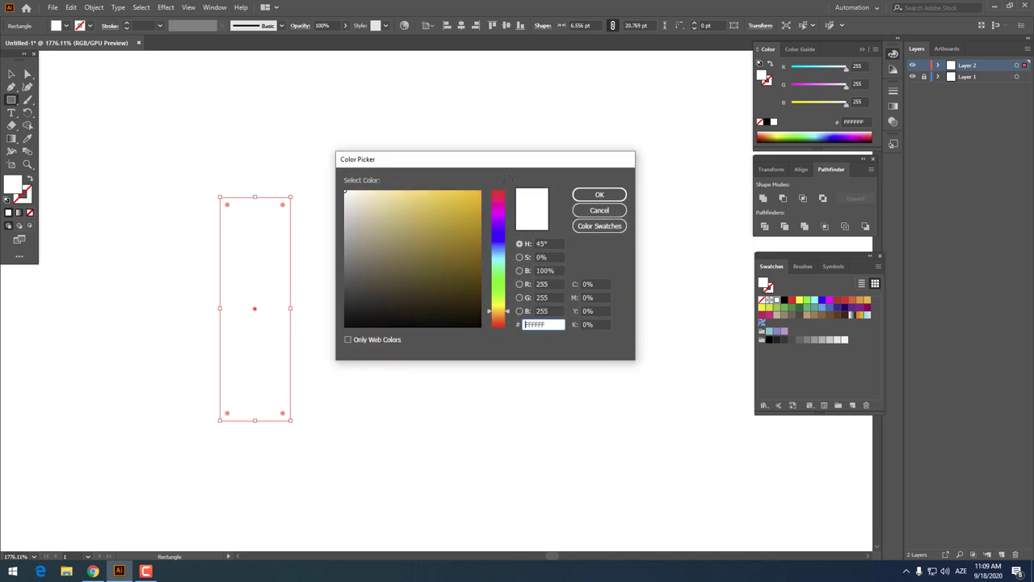
left_click(508, 315)
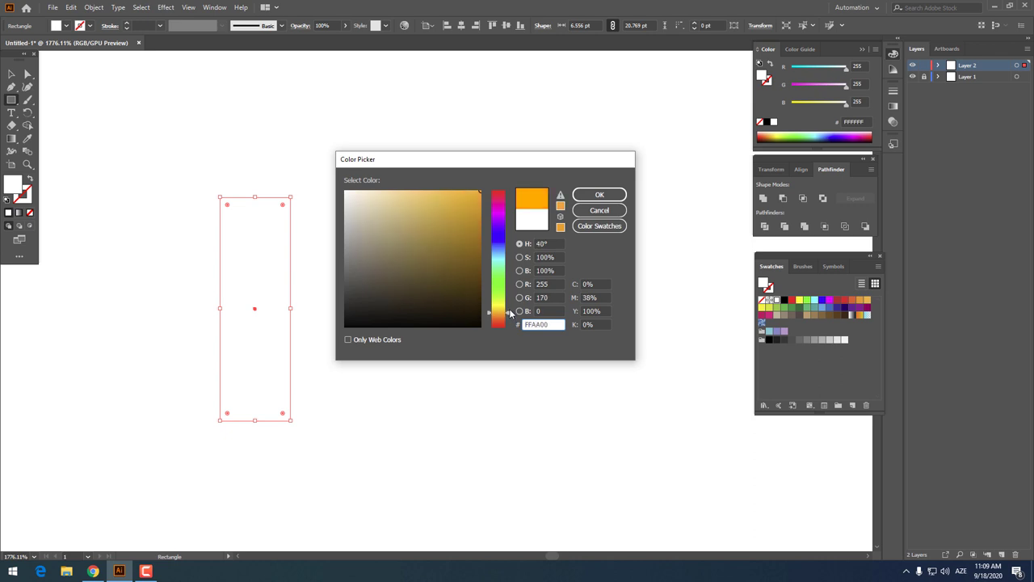
left_click(598, 195)
Drag the rectangle's live-corner widget to round its corners to about 0.74 pt.
key("z")
left_click(307, 335)
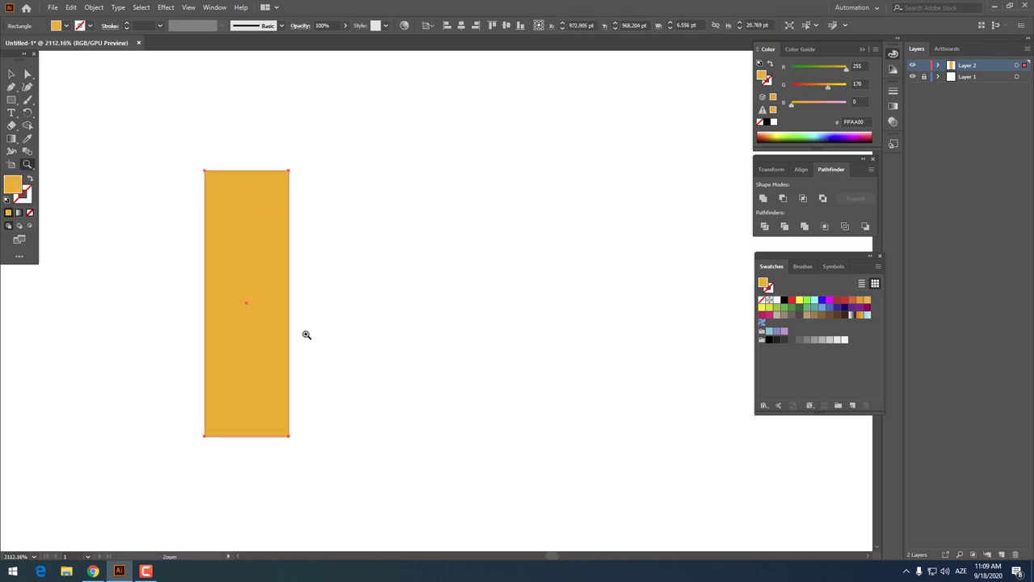
left_click(28, 74)
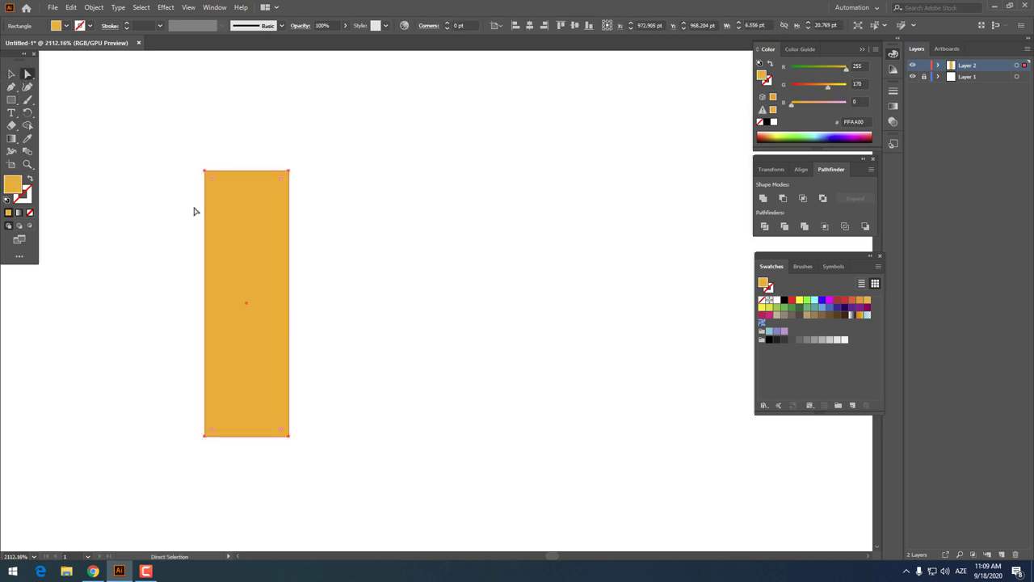
left_click_drag(215, 185, 372, 233)
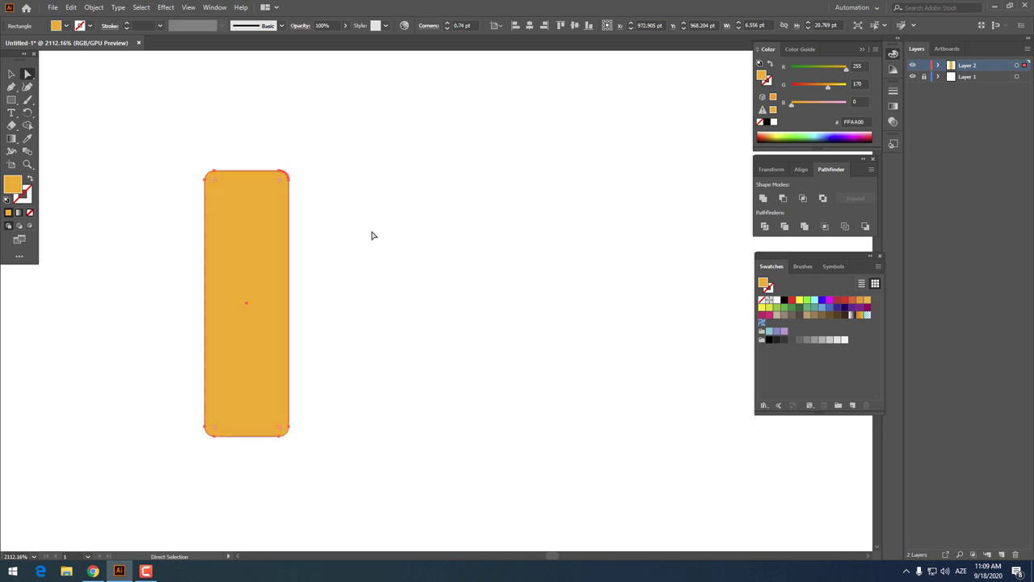
key("z")
scroll(261, 227, "down", 3)
scroll(308, 256, "up", 3)
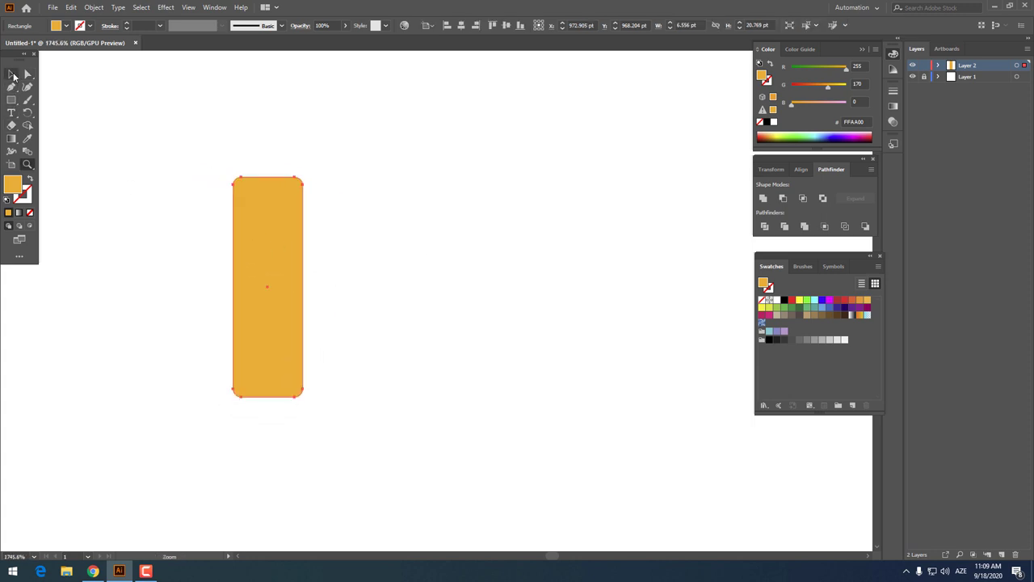
scroll(457, 312, "left", 1)
scroll(353, 261, "up", 1)
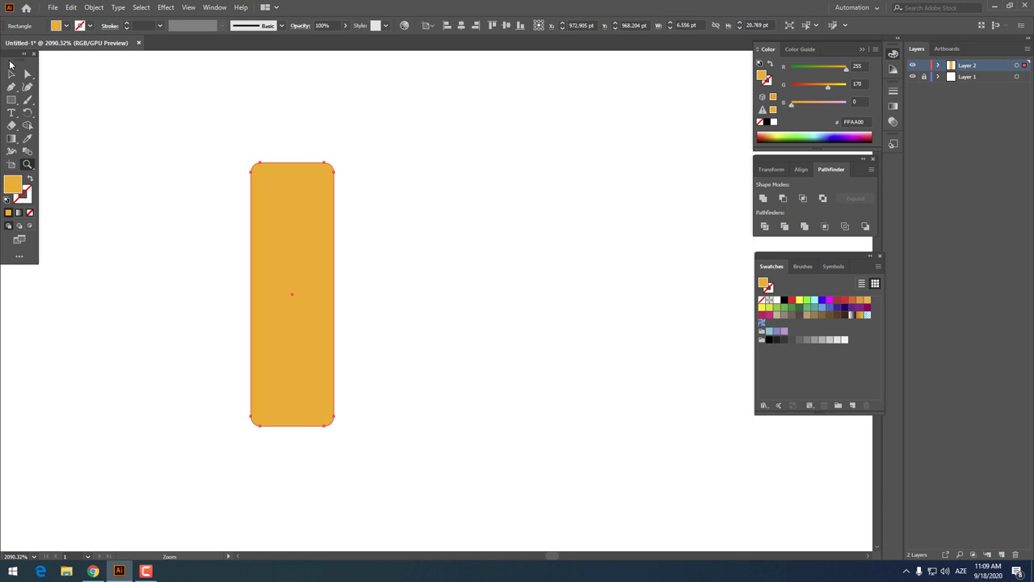
left_click(12, 73)
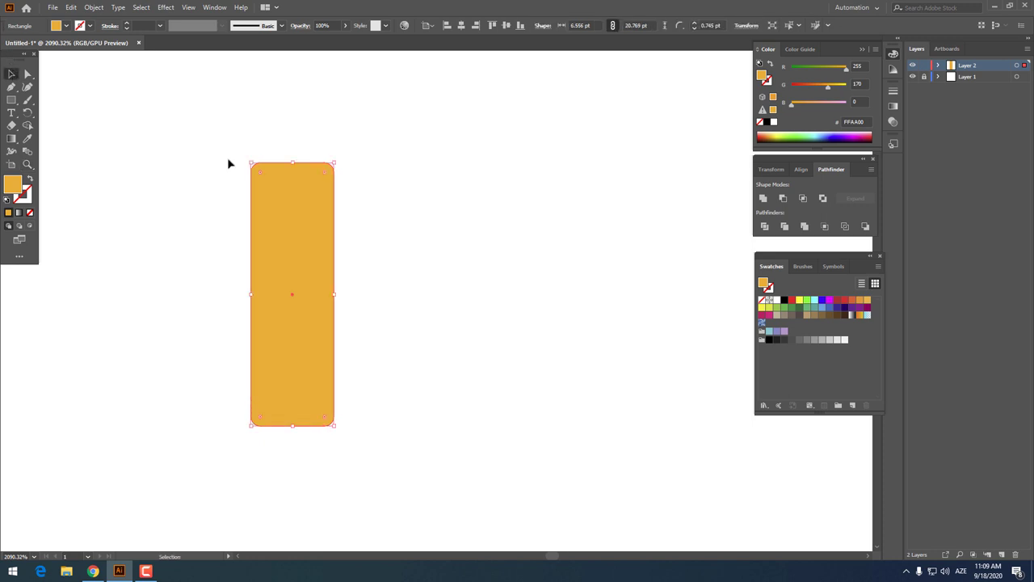
left_click(569, 255)
left_click(11, 99)
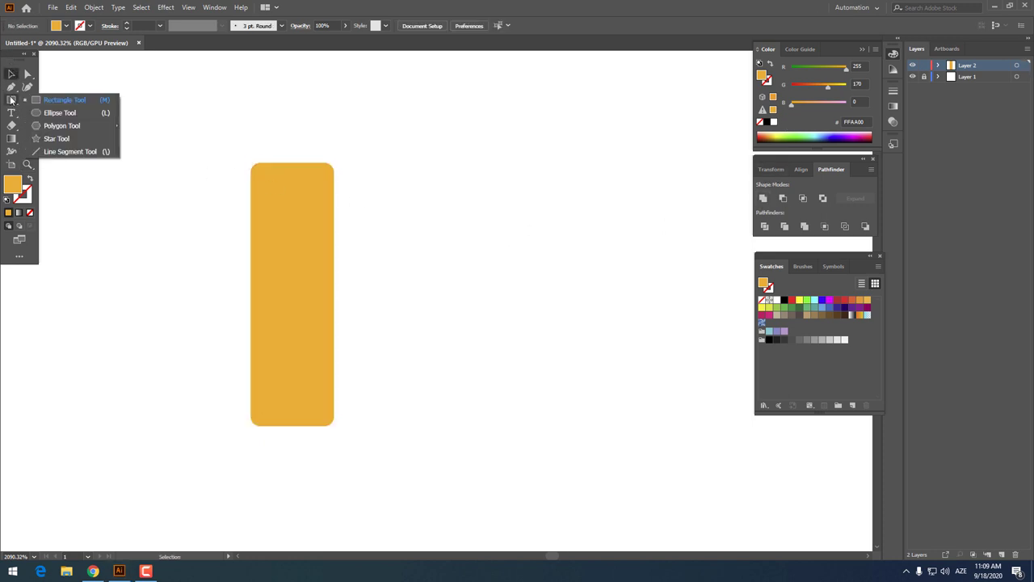
Draw a tall ellipse over the rectangle's right side, filled red-orange FF5800.
left_click(60, 113)
left_click_drag(286, 161, 342, 424)
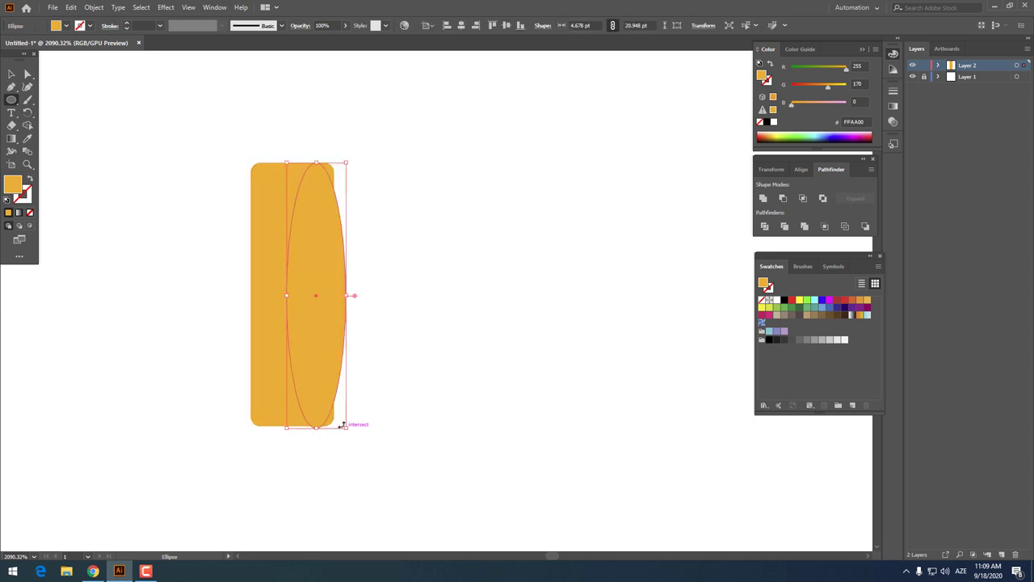
double_click(6, 183)
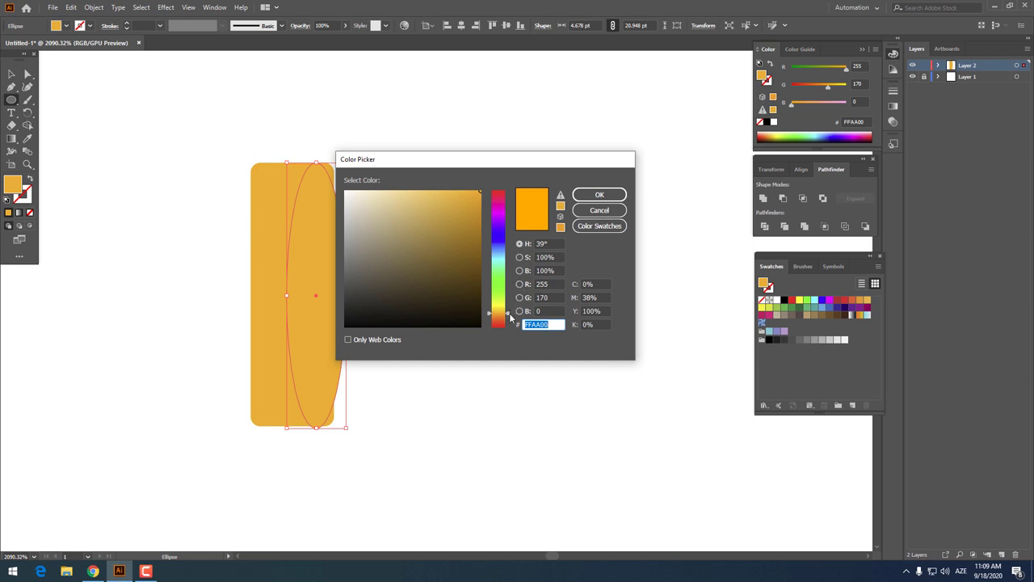
left_click_drag(510, 316, 510, 321)
left_click(599, 195)
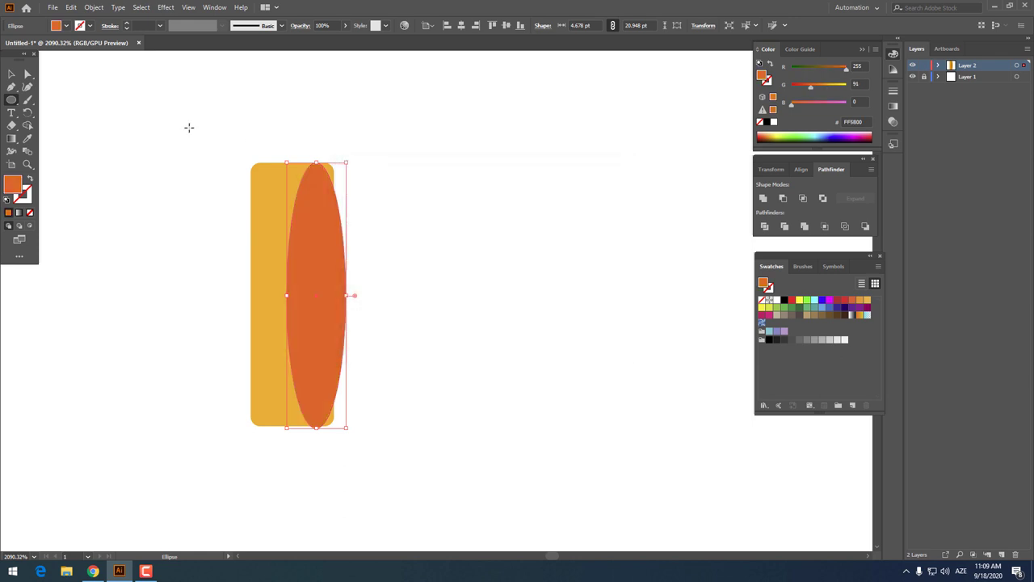
Adjust the ellipse's height slightly and move it a little to the right.
left_click(10, 75)
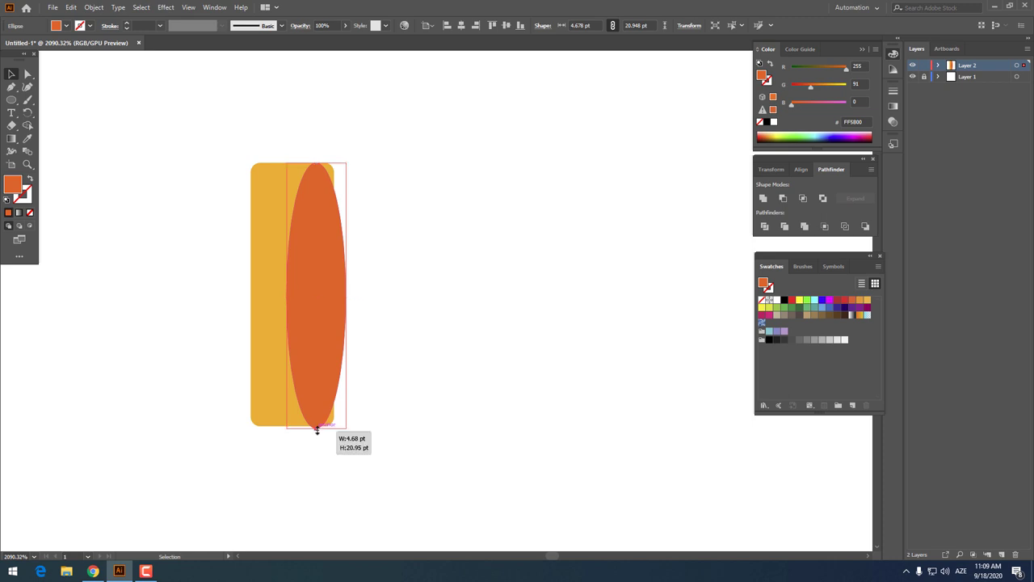
left_click_drag(318, 431, 318, 426)
left_click(421, 402)
mouse_move(328, 345)
left_mouse_down()
mouse_move(345, 343)
mouse_move(340, 363)
left_mouse_up()
Set the rectangle's right-hand corners back to sharp 0 pt corners.
left_click(457, 392)
key("z")
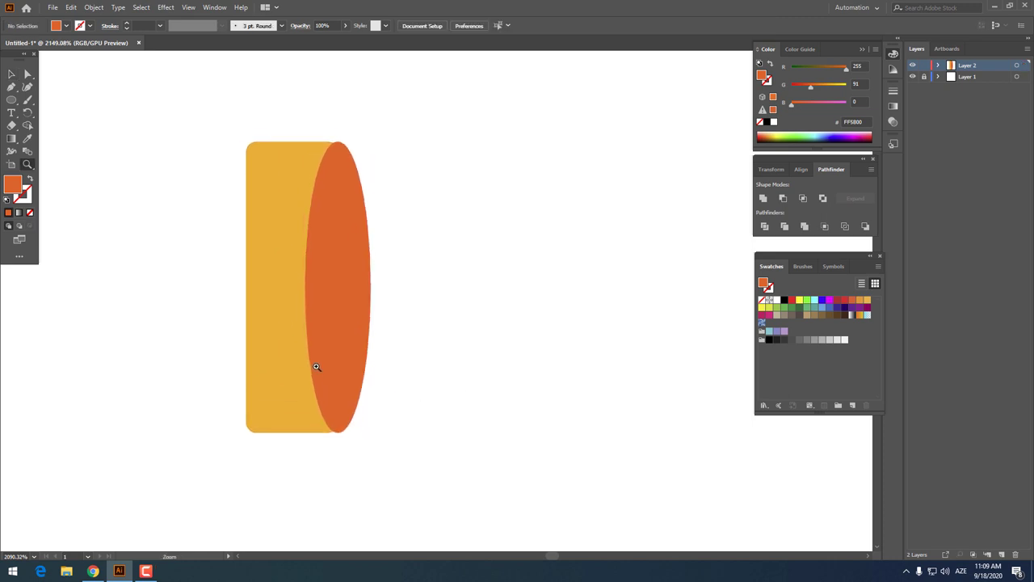
left_click(314, 201)
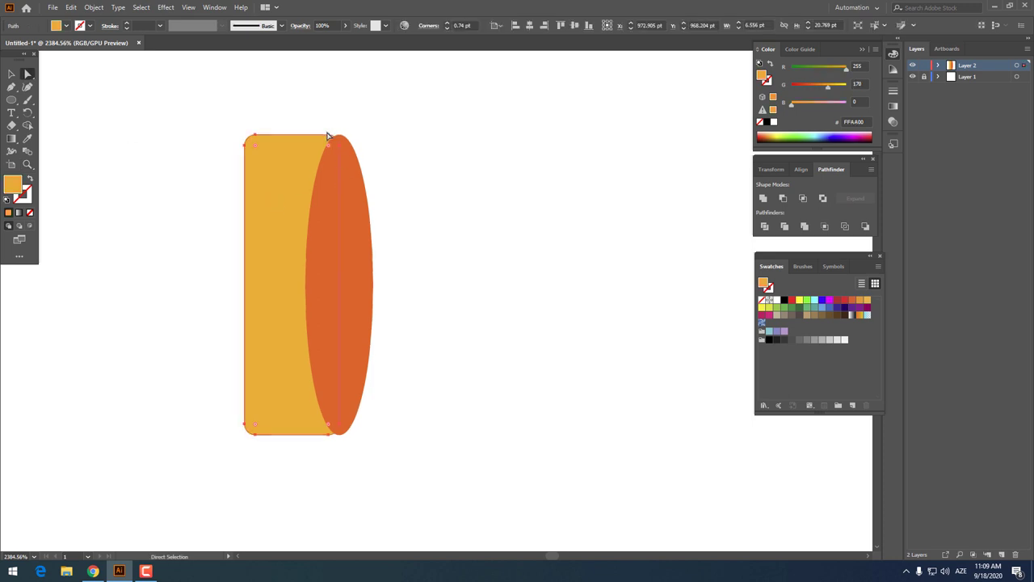
left_click_drag(328, 136, 339, 136)
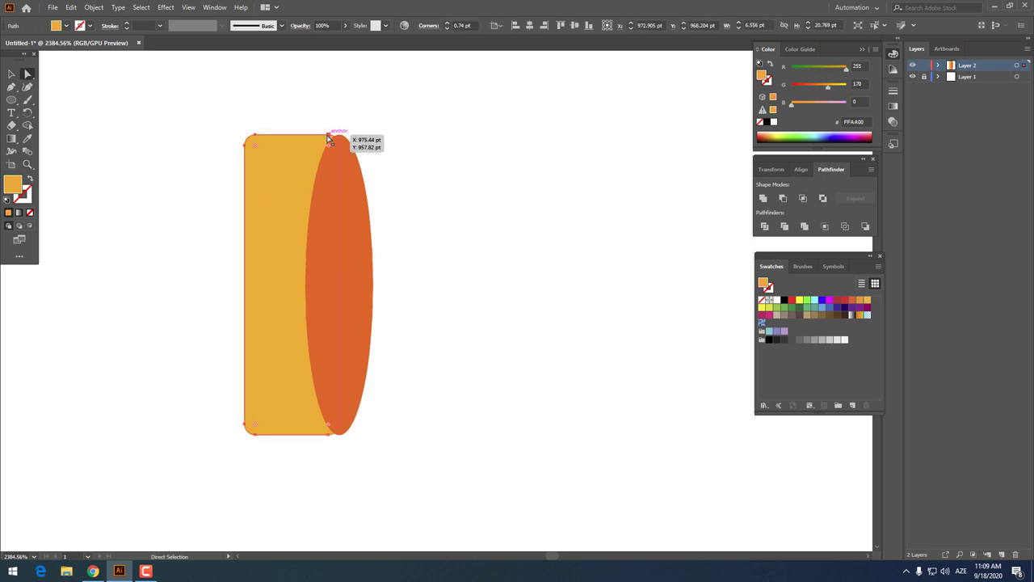
left_click(341, 423)
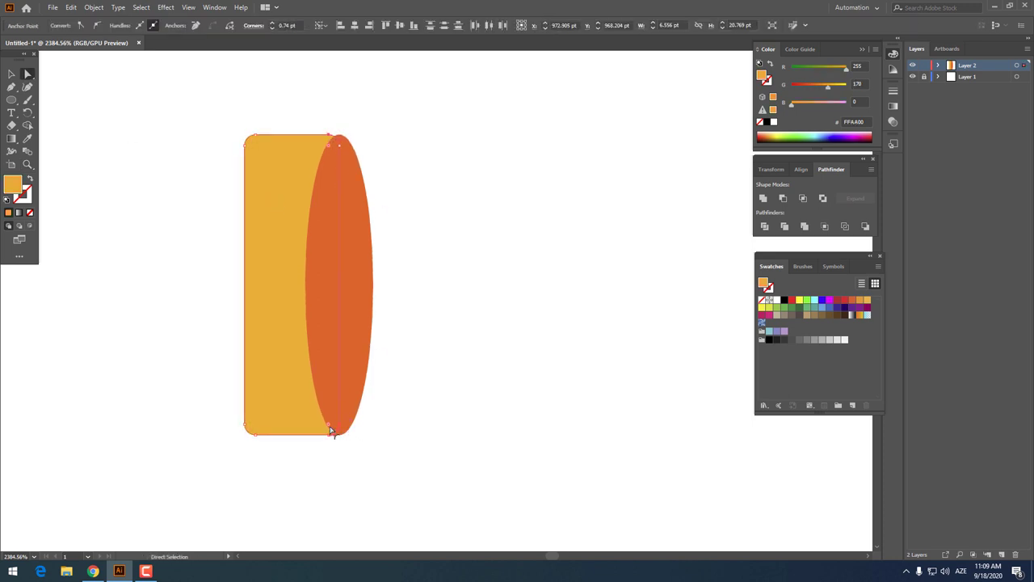
left_click(464, 344)
key("z")
mouse_move(372, 206)
left_mouse_down()
mouse_move(259, 214)
mouse_move(326, 250)
left_mouse_up()
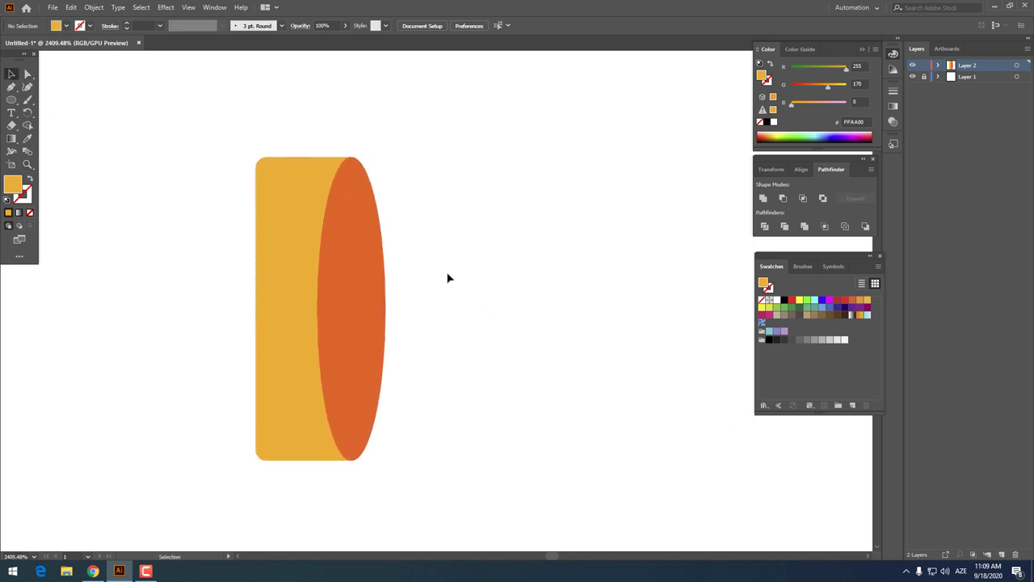
Copy the red-orange ellipse, paste it in front, and move the copy to the rectangle's left end.
left_click(360, 287)
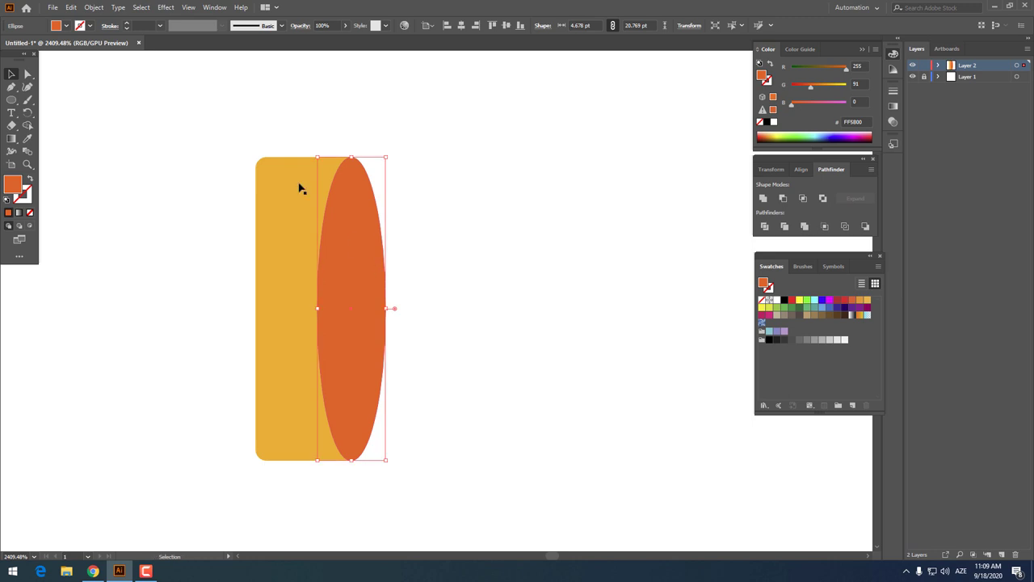
left_click(71, 7)
left_click(99, 60)
left_click(71, 8)
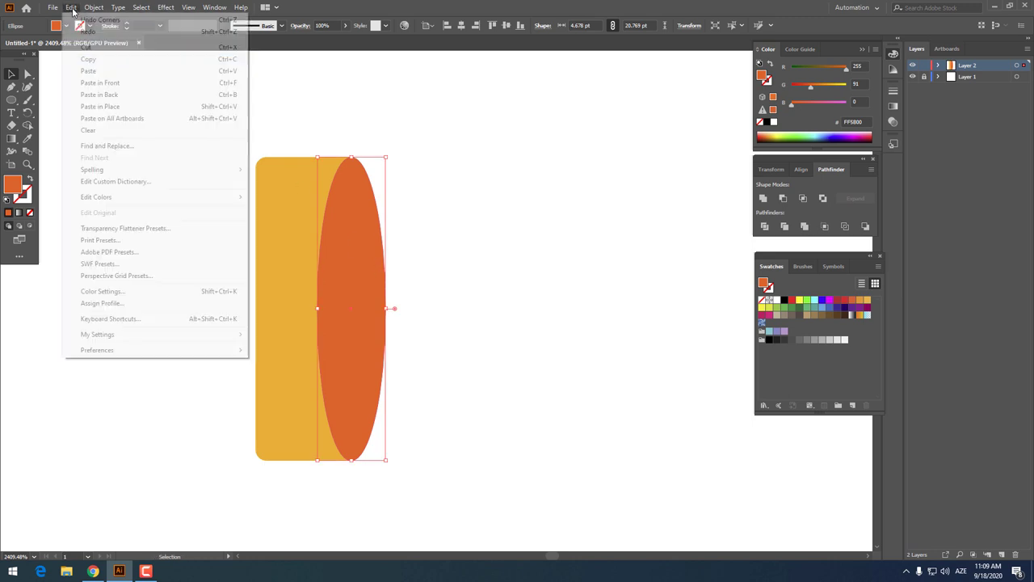
left_click(121, 84)
left_click_drag(356, 278, 261, 279)
Send the left ellipse copy behind the yellow rectangle.
left_click(452, 330)
scroll(342, 247, "down", 2)
scroll(342, 247, "up", 3)
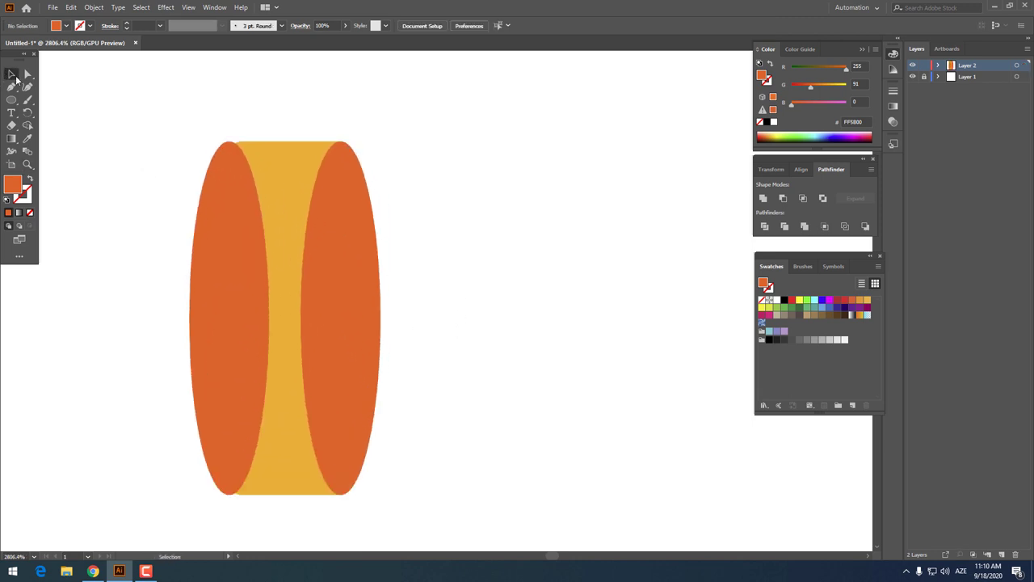
right_click(229, 239)
mouse_move(258, 415)
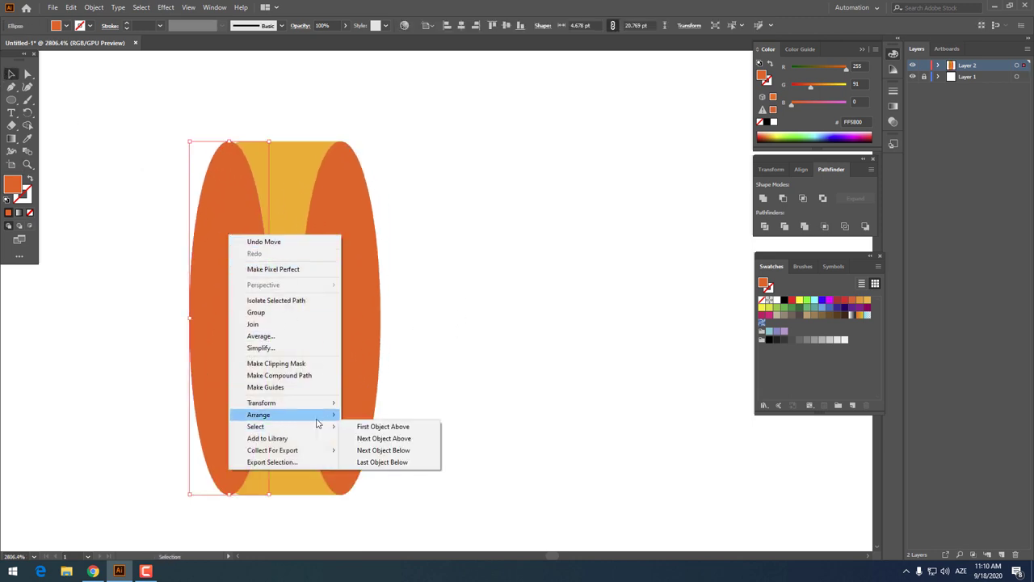
left_click(442, 452)
left_click(541, 412)
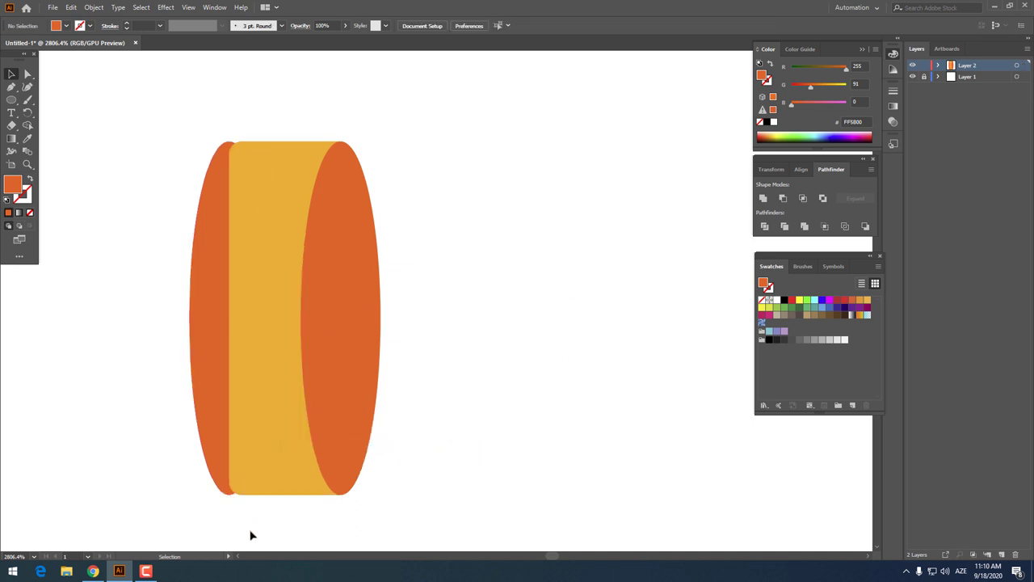
Select the yellow shape's top-left and bottom-left corner points to square the left corners.
left_click(196, 414)
left_click(268, 201)
key("a")
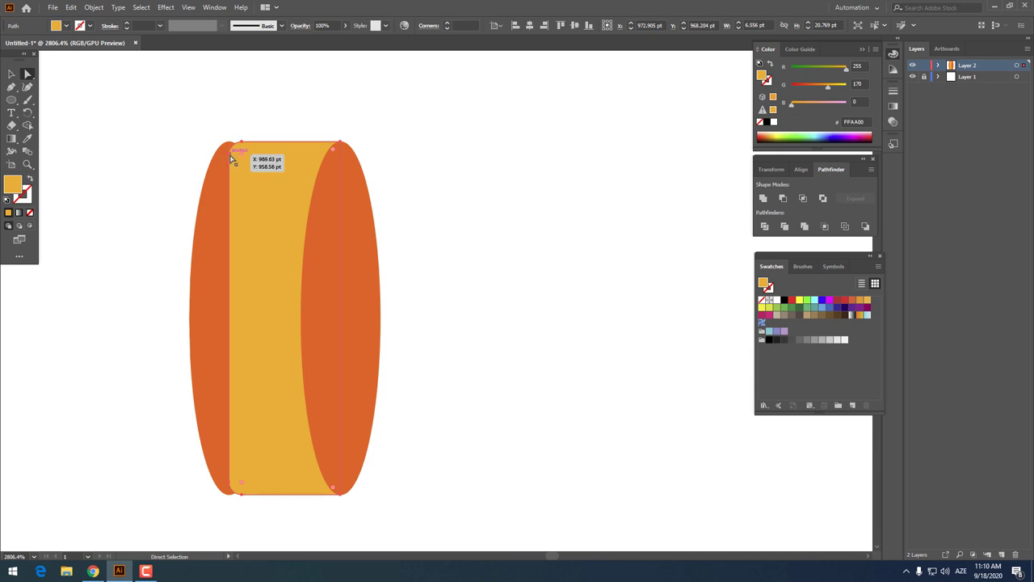
left_click(232, 157)
left_click(233, 490, "shift")
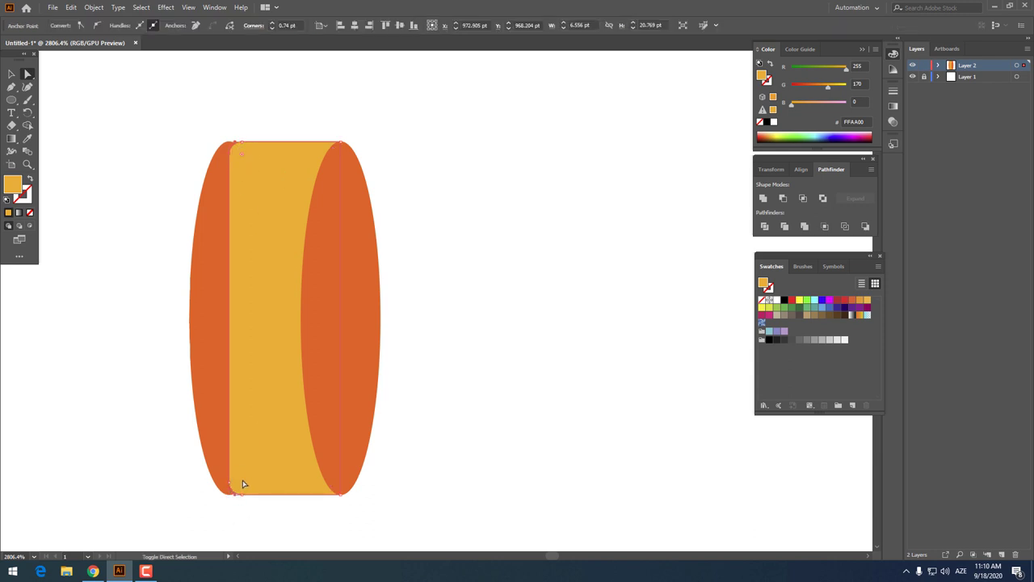
left_click(496, 323)
key("z")
left_click_drag(282, 205, 184, 143)
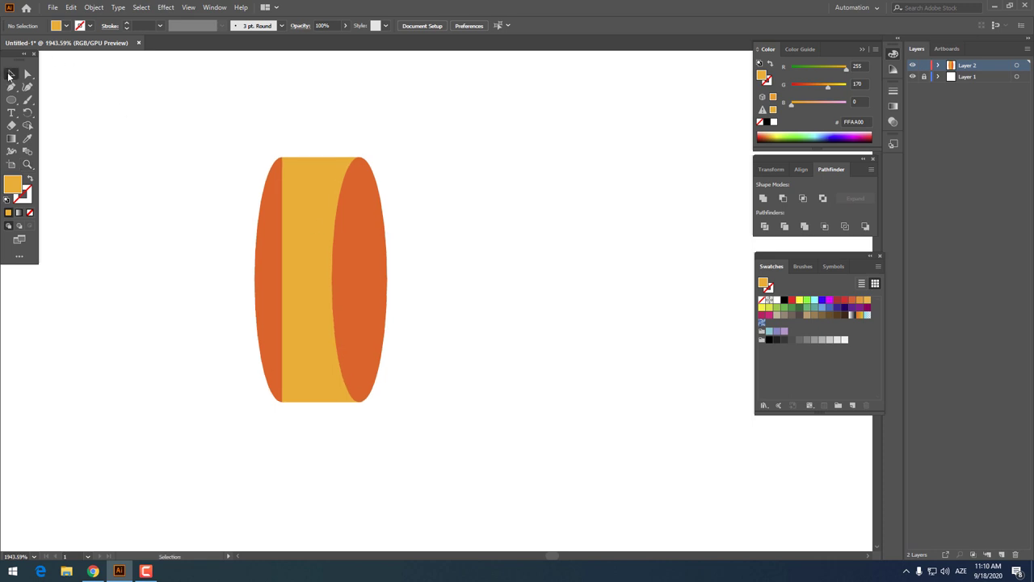
Combine the yellow body and left ellipse with Pathfinder Minus Front.
left_click_drag(205, 345, 285, 280)
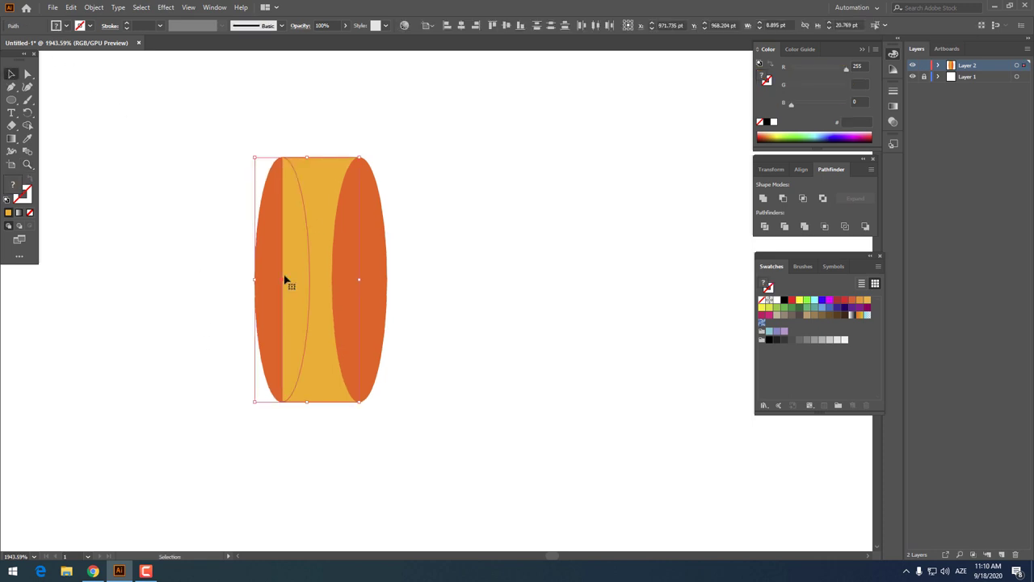
left_click(784, 199)
left_click(583, 253)
key("z")
mouse_move(440, 237)
left_mouse_down()
mouse_move(393, 245)
mouse_move(418, 301)
mouse_move(272, 261)
left_mouse_up()
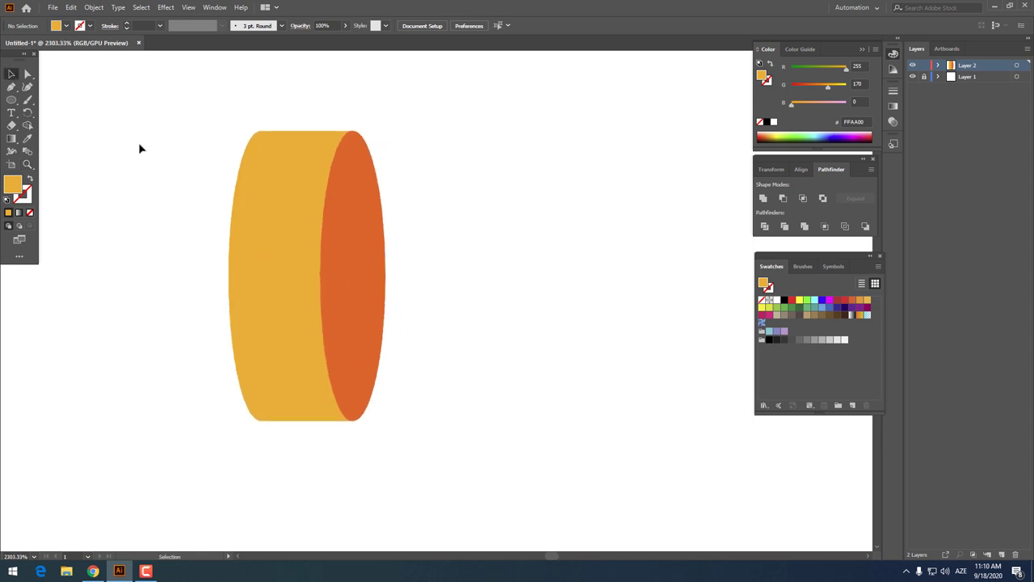
Cut the cylinder body, paste it in front, and shorten the copy slightly from the top.
left_click(279, 228)
left_click(71, 7)
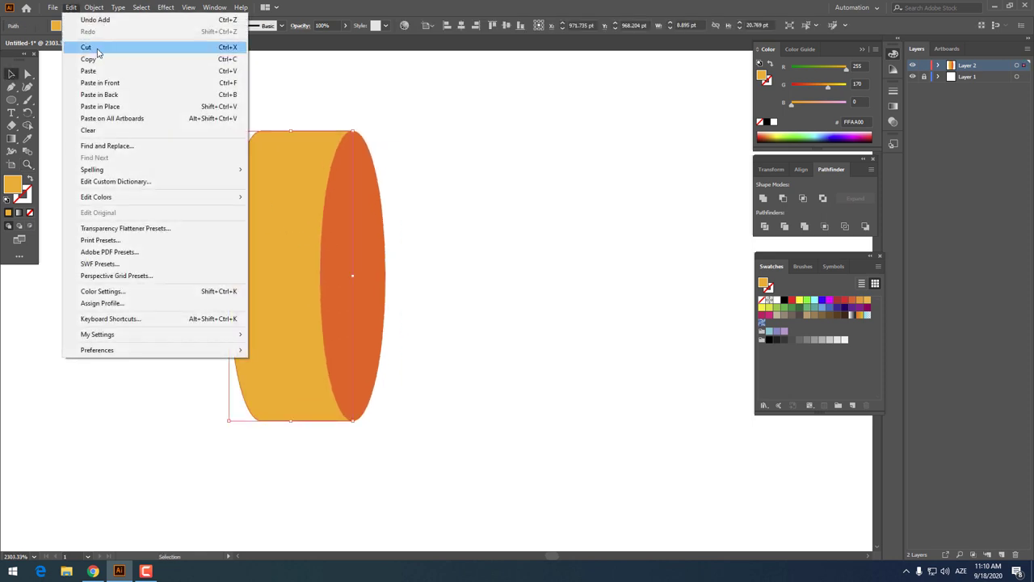
left_click(85, 47)
left_click(71, 7)
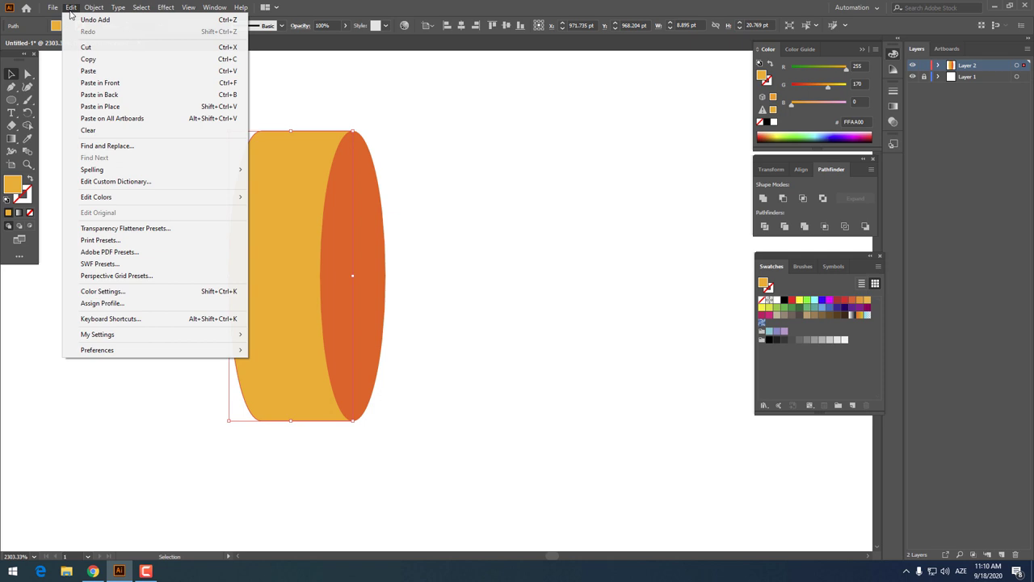
left_click(100, 82)
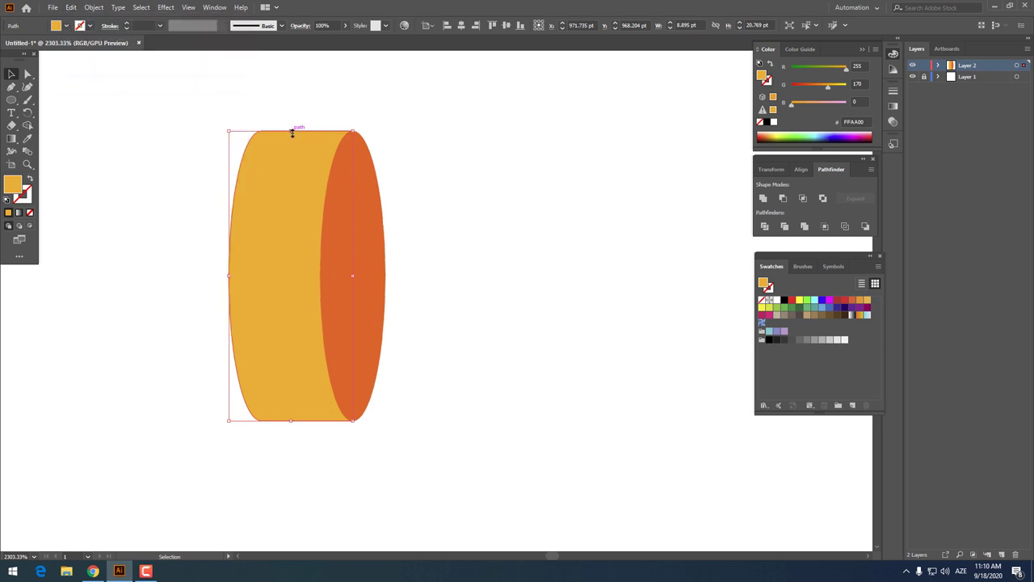
left_click_drag(293, 133, 291, 143)
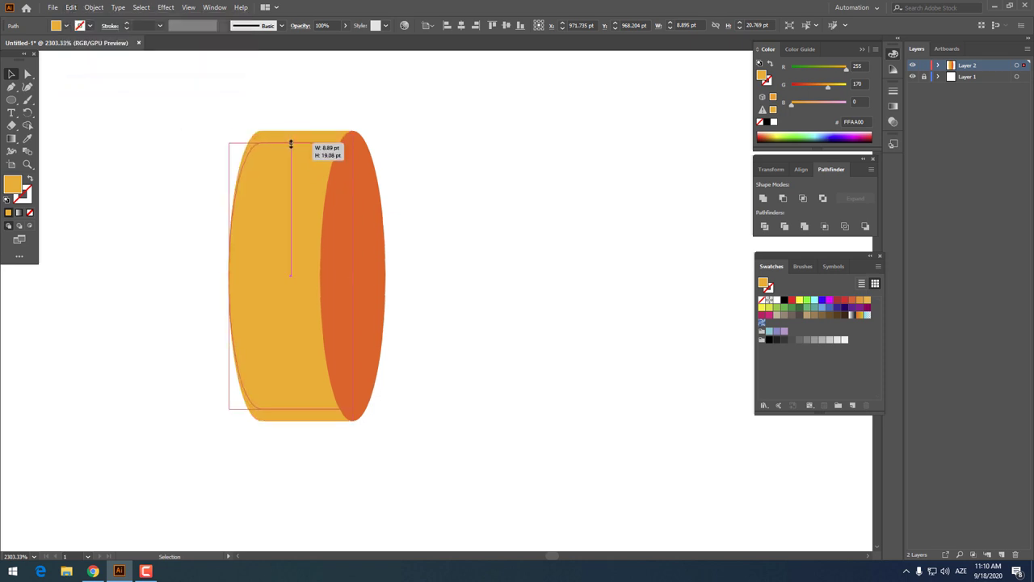
left_click_drag(291, 143, 291, 145)
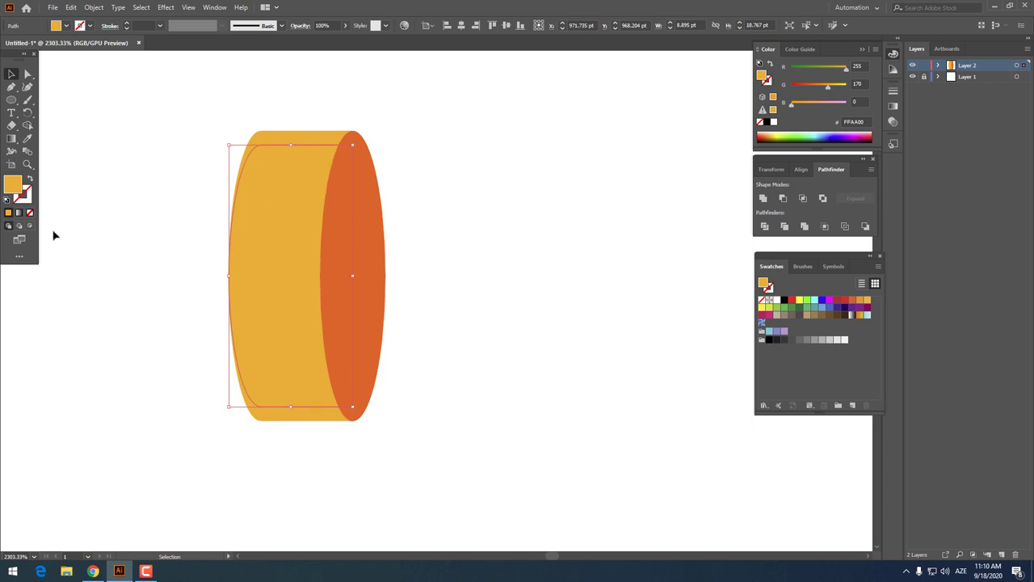
Fill the body copy with deeper orange FF8500 and raise its bottom edge slightly.
double_click(12, 189)
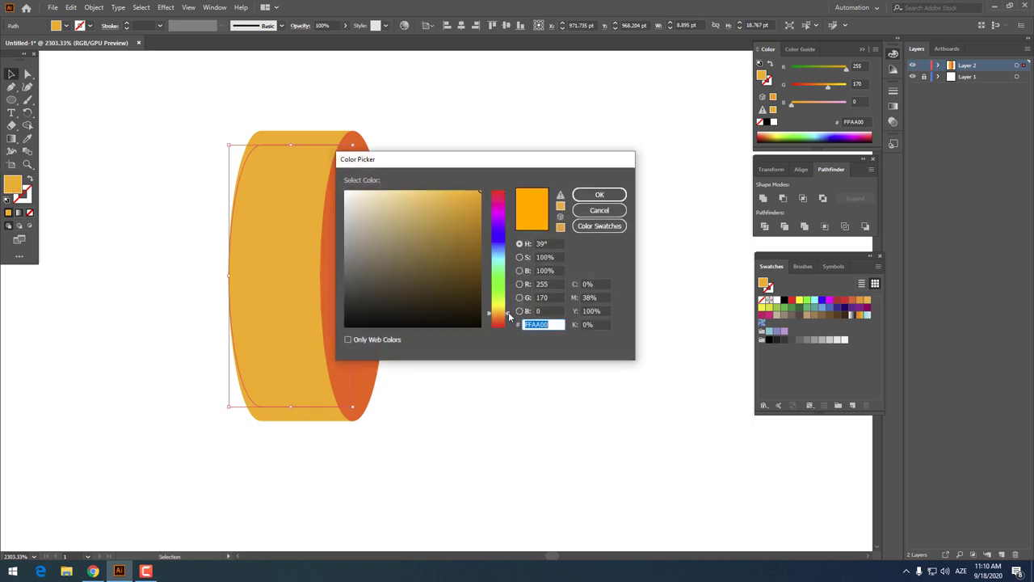
left_click_drag(509, 314, 509, 315)
left_click(598, 195)
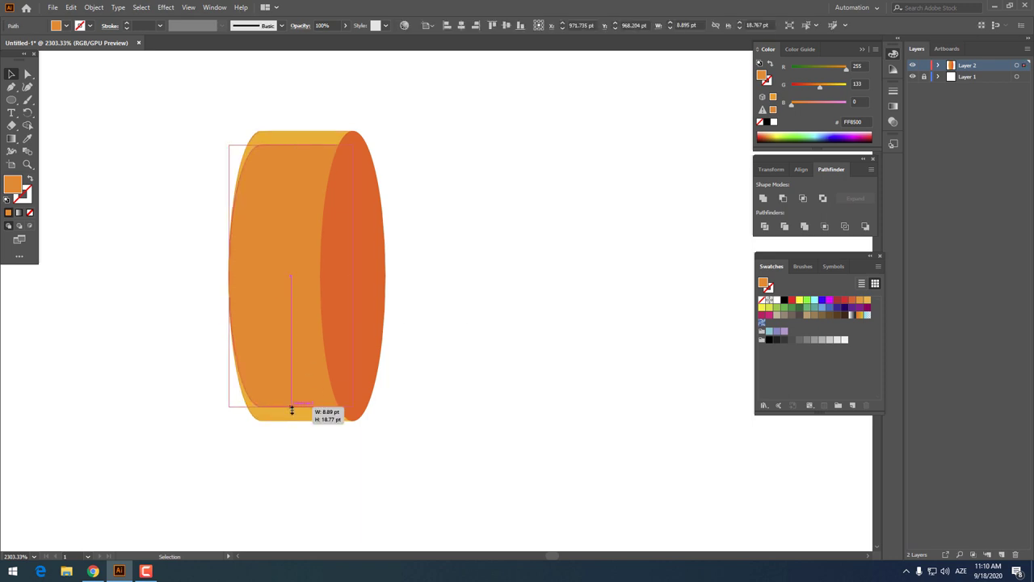
left_click_drag(291, 410, 292, 412)
left_click(504, 420)
key("z")
left_click_drag(386, 365, 394, 365)
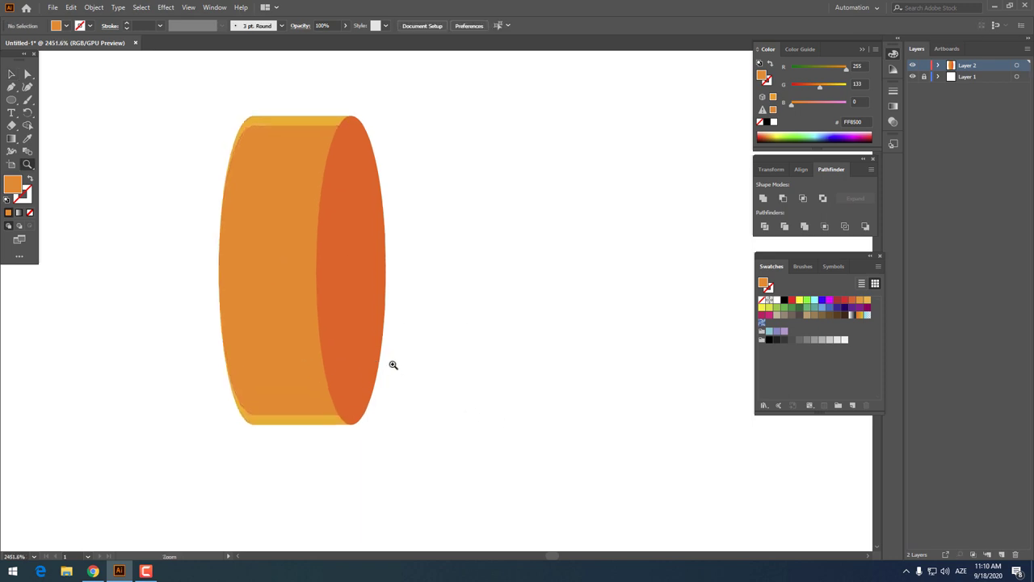
Draw a rectangle over the lower body and eyedrop the end face's dark orange into it.
left_click_drag(17, 107, 46, 104)
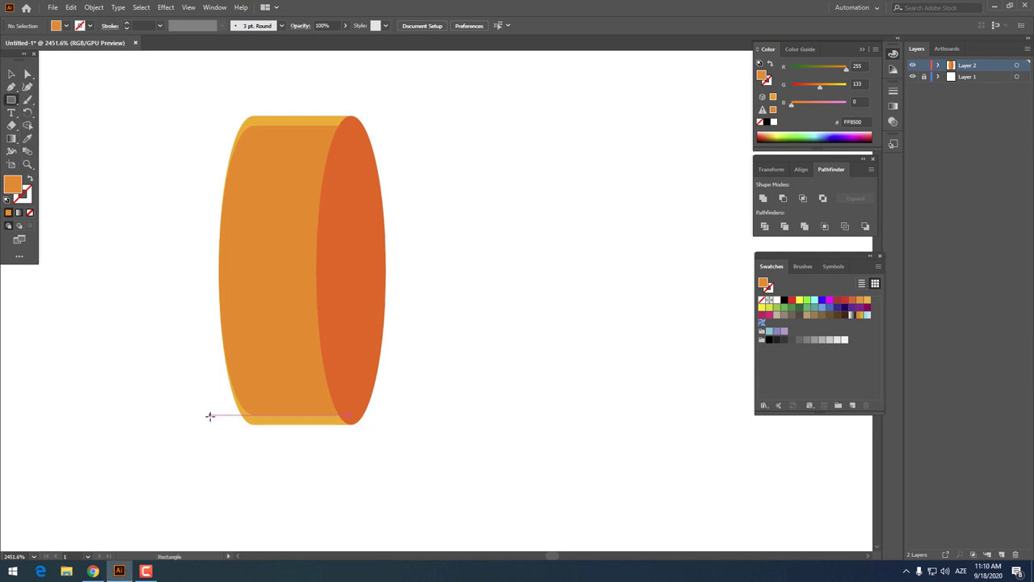
mouse_move(210, 416)
left_mouse_down()
mouse_move(344, 292)
mouse_move(339, 308)
left_mouse_up()
left_click(26, 138)
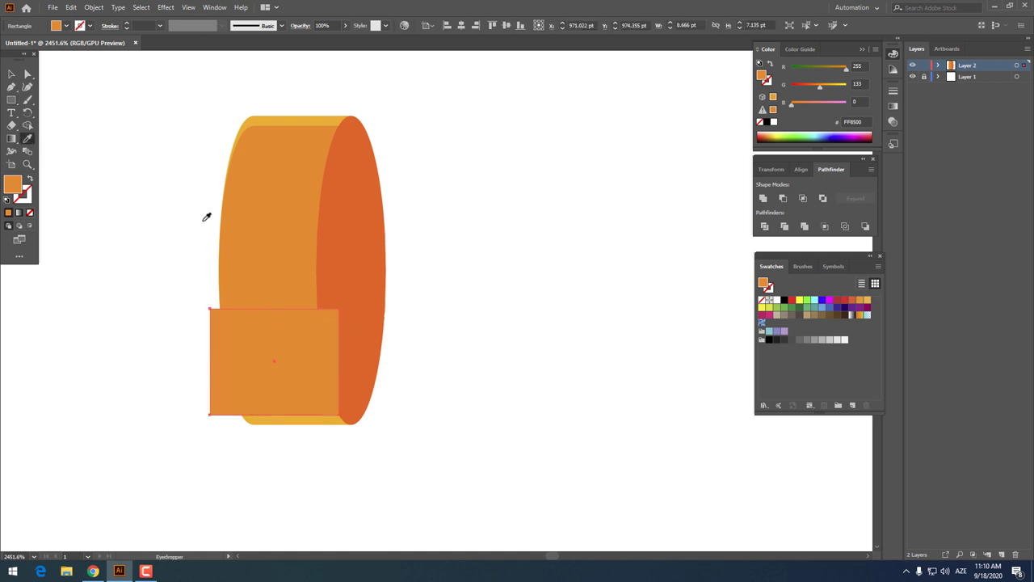
left_click(266, 289)
Divide the body with the rectangle, ungroup, and delete the overhanging left slice.
left_click(11, 74)
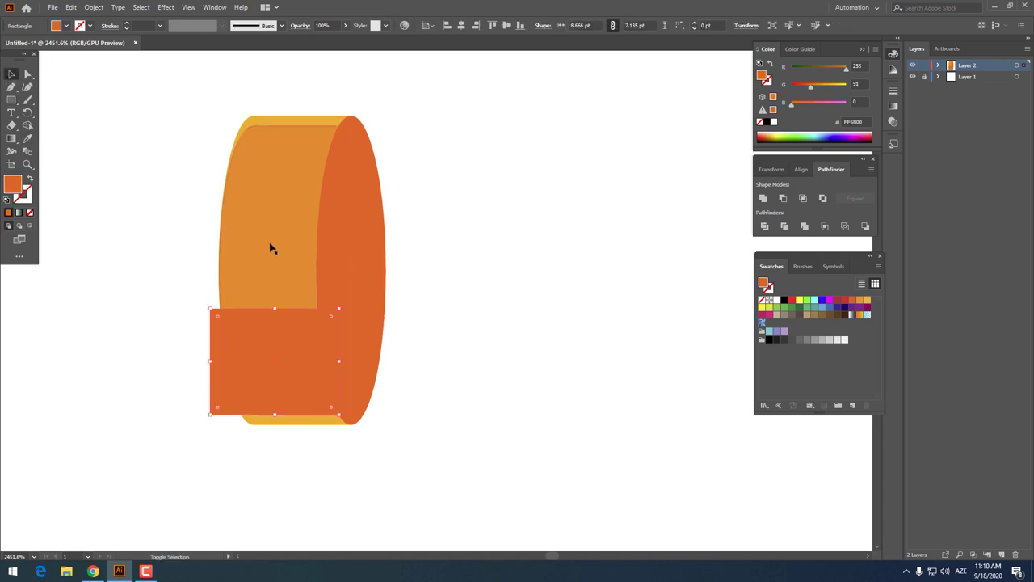
left_click(310, 268, "shift")
left_click(770, 227)
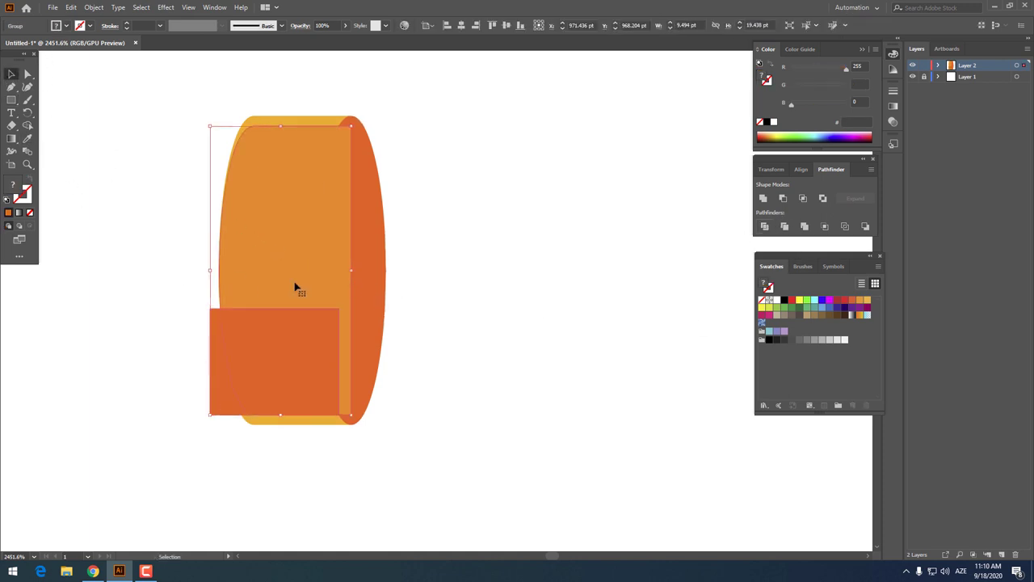
right_click(296, 285)
left_click(364, 373)
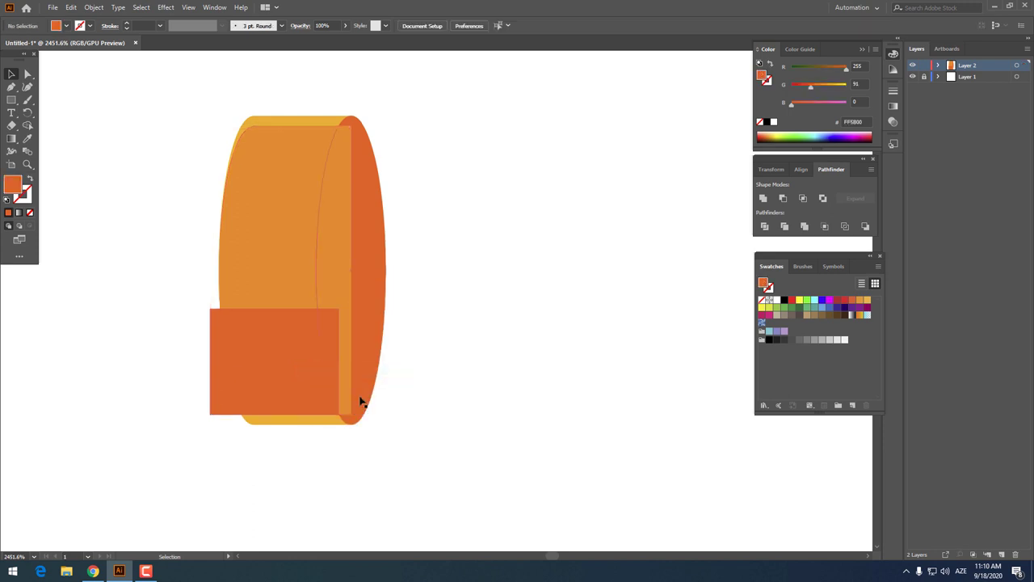
left_click_drag(217, 394, 226, 416)
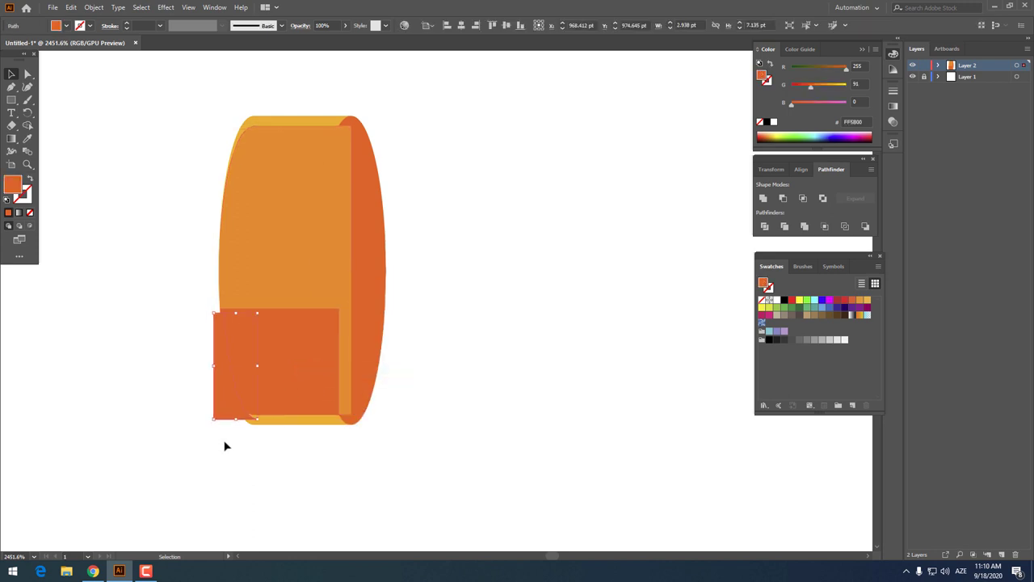
key("Delete")
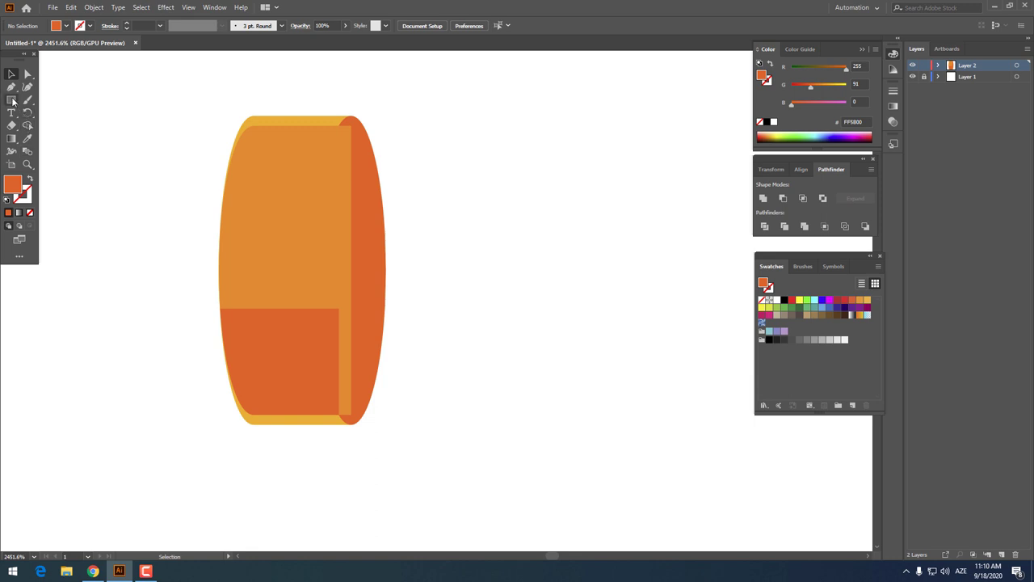
Draw a rectangle across the upper body filled bright yellow FFCE00.
left_click_drag(194, 172, 389, 240)
left_click(26, 139)
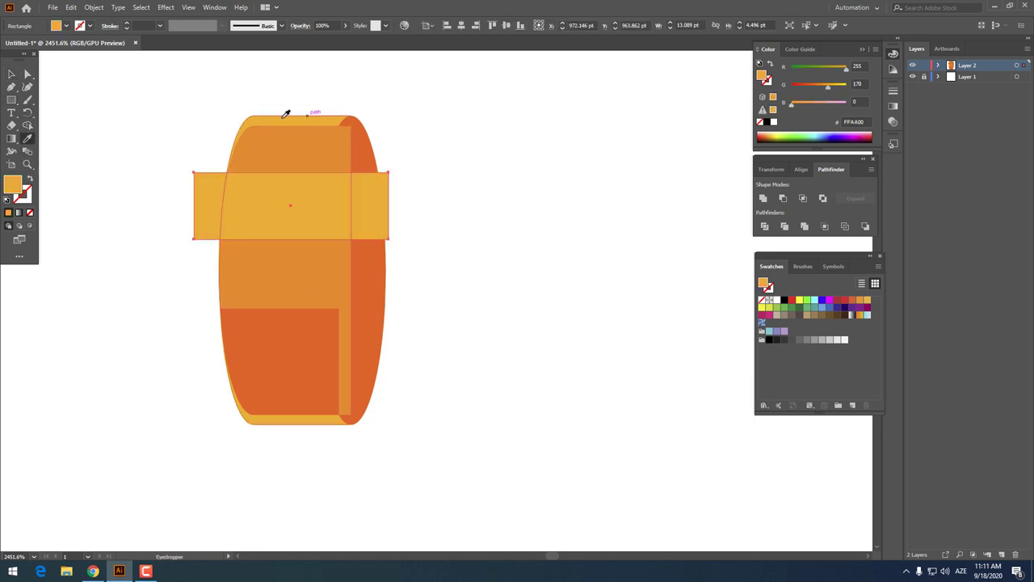
left_click(285, 119)
key("v")
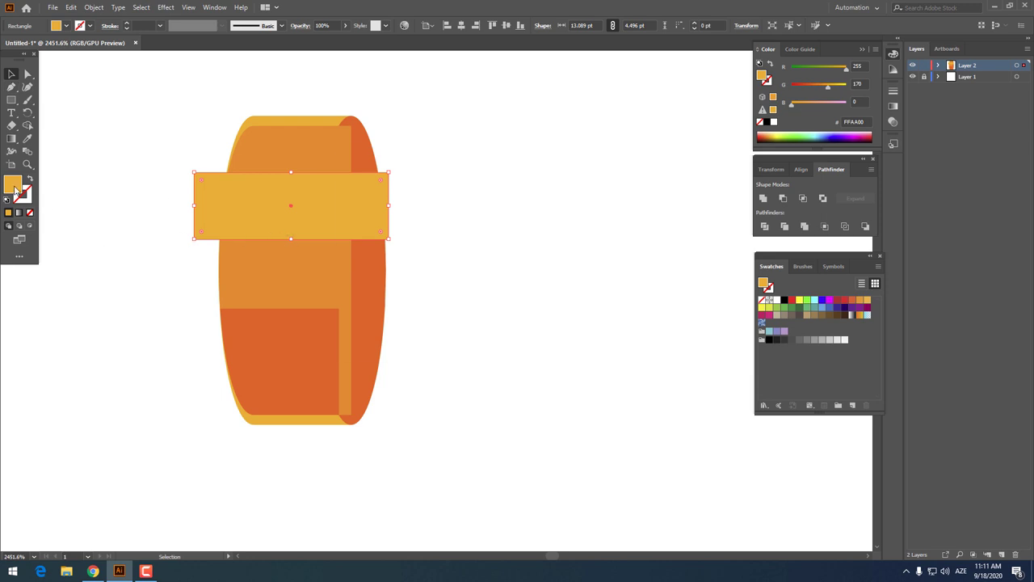
double_click(13, 188)
left_click_drag(508, 315, 508, 310)
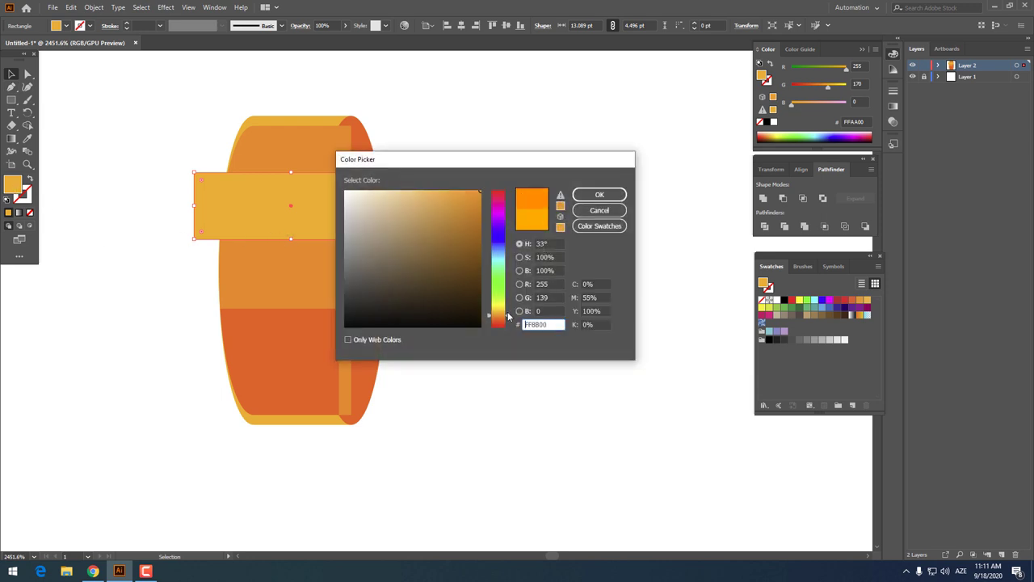
left_click(599, 197)
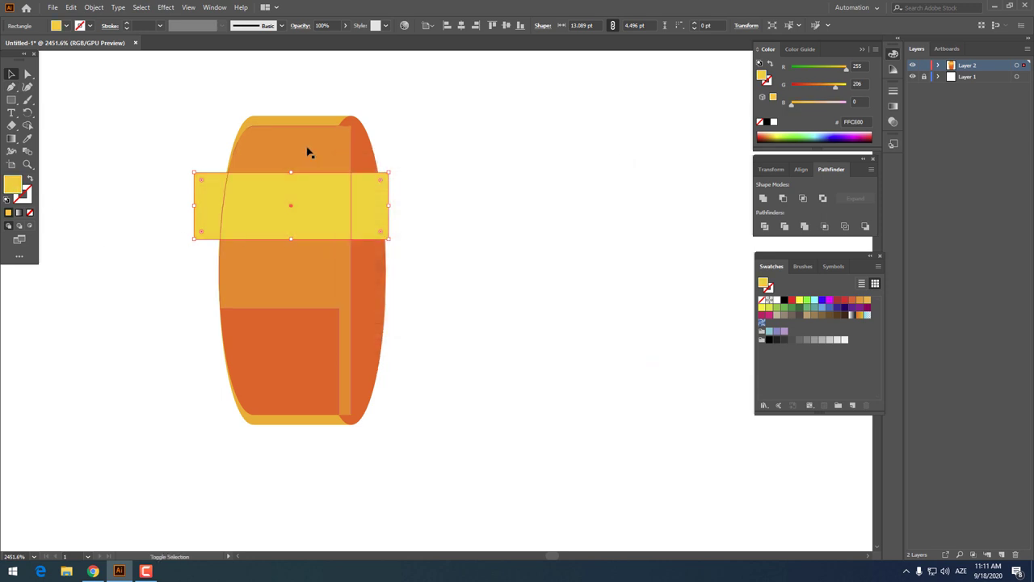
Divide the body with the yellow rectangle, ungroup, and delete the overhanging pieces.
left_click(307, 153, "shift")
left_click(765, 227)
right_click(378, 206)
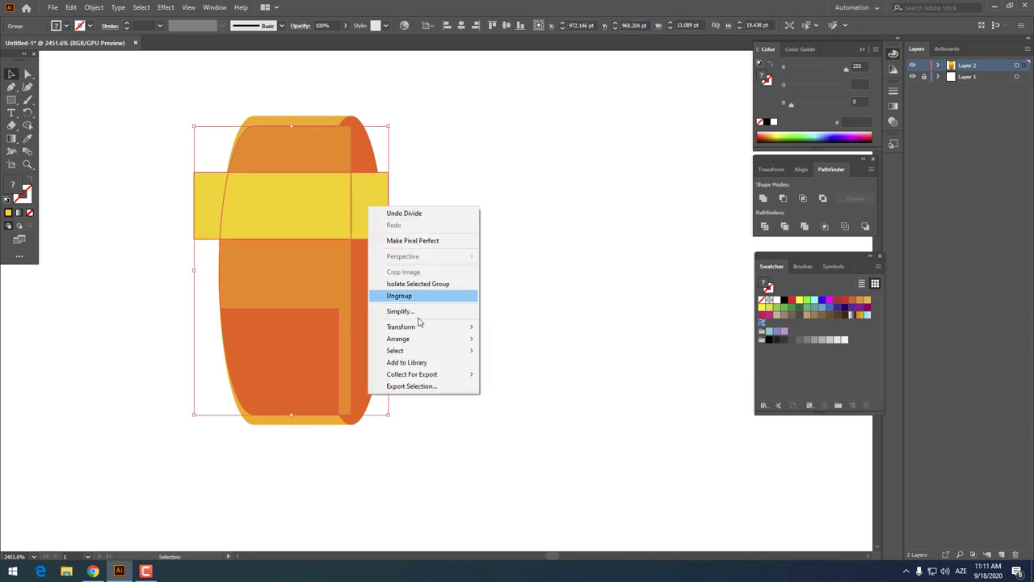
left_click(420, 295)
left_click(397, 257)
left_click(199, 226)
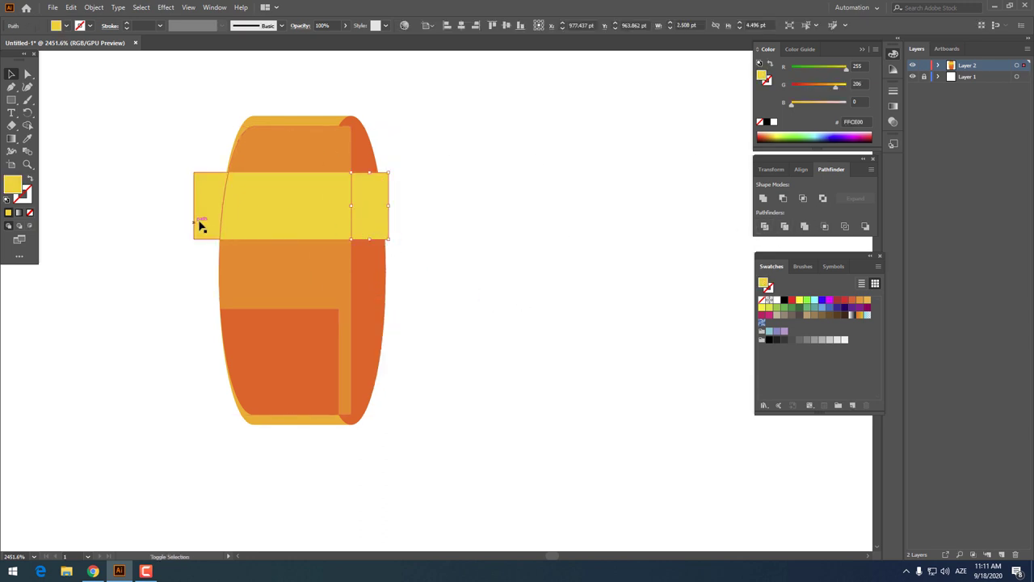
key("Delete")
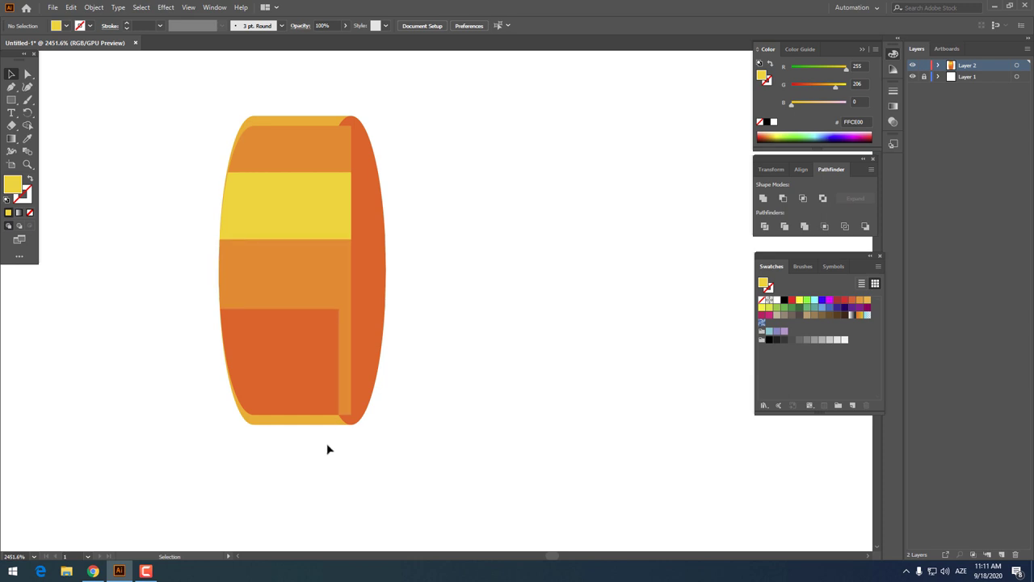
Send the underlying cylinder body to the back, behind the end face.
left_click_drag(307, 449, 212, 97)
right_click(288, 245)
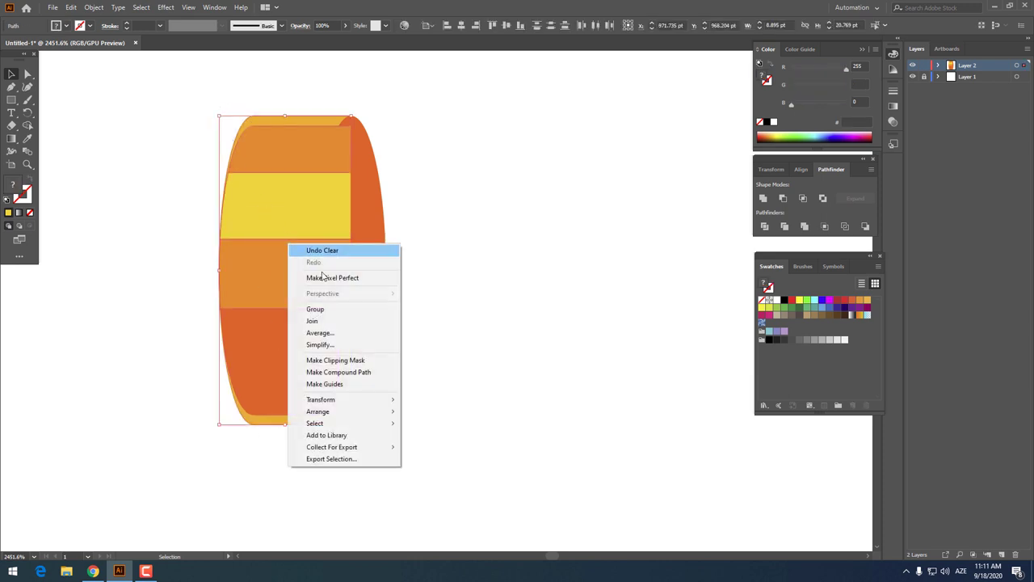
left_click(473, 444)
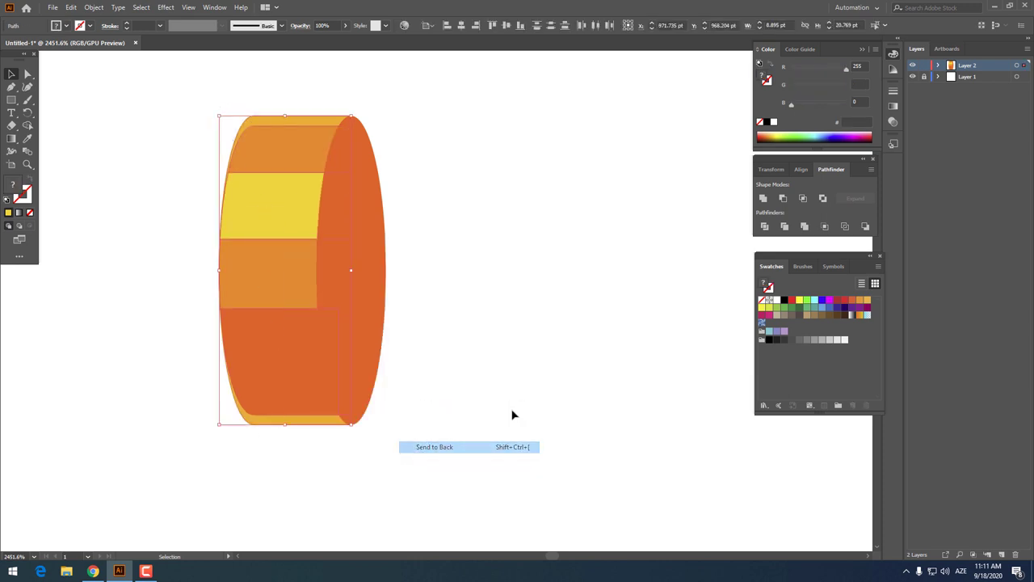
left_click(407, 192)
Fill the oval end face with red FF3600.
key("z")
scroll(316, 202, "down", 3, "alt")
scroll(140, 154, "up", 3, "alt")
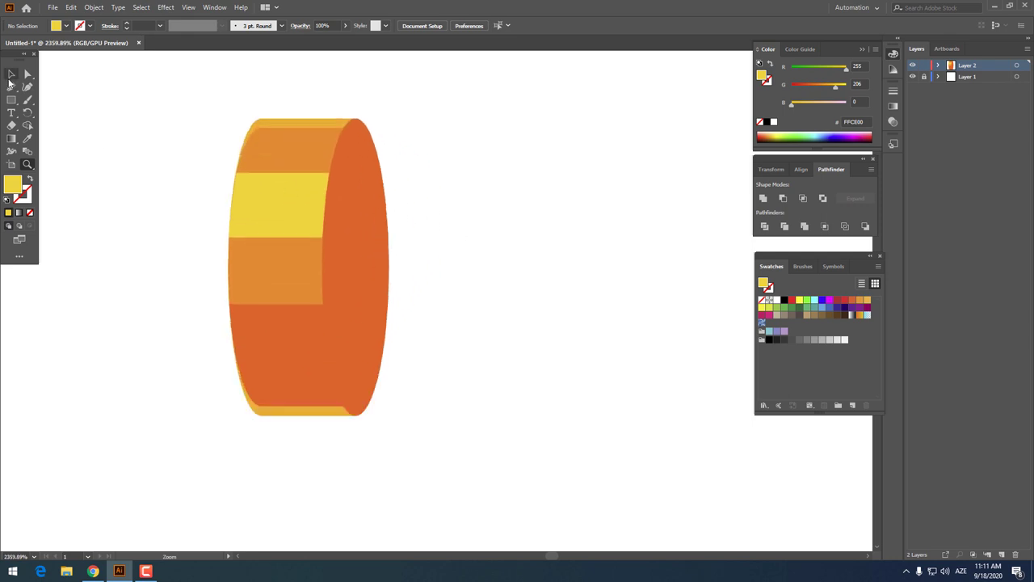
left_click(331, 291)
double_click(9, 180)
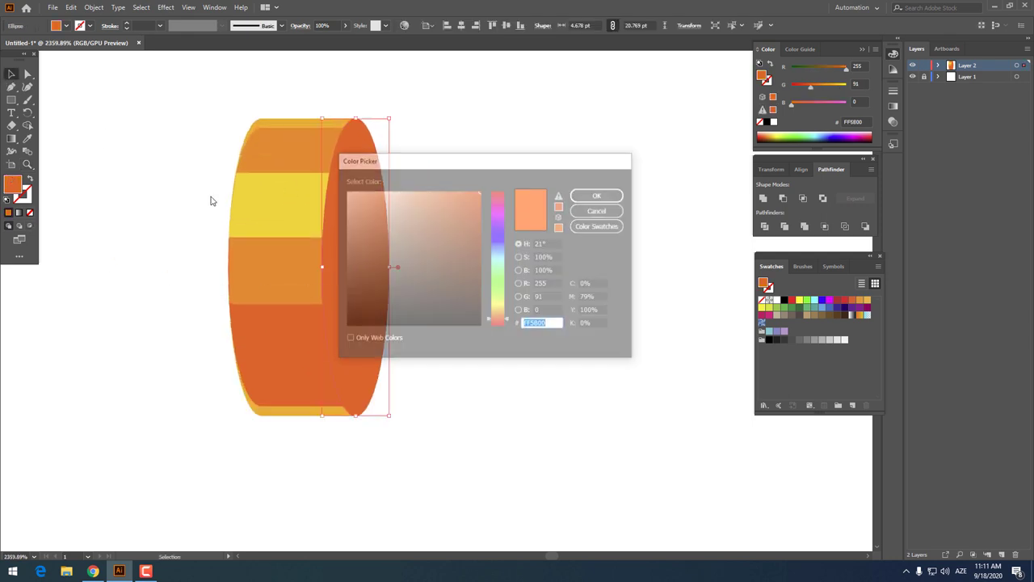
left_click_drag(507, 322, 509, 326)
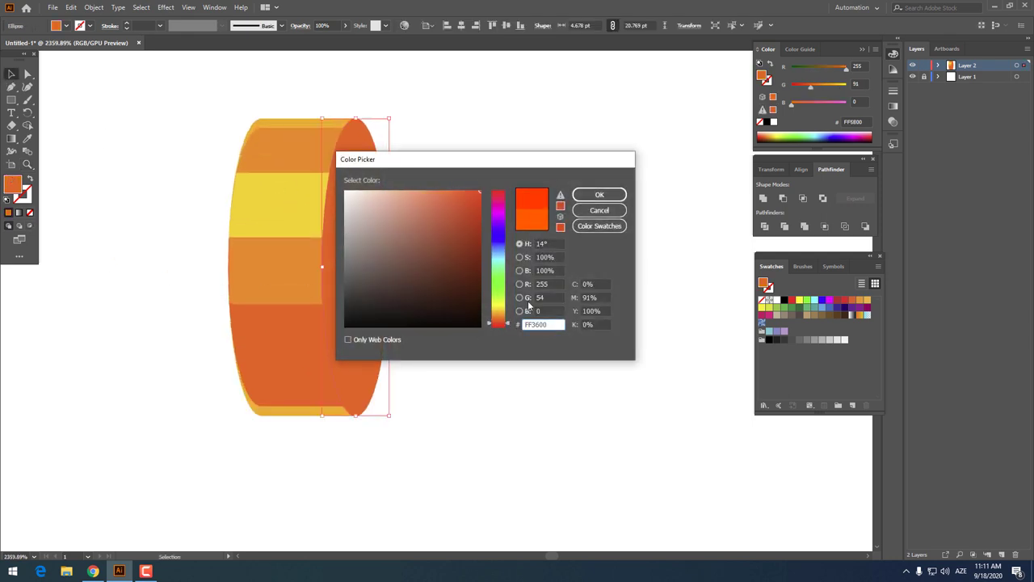
left_click(603, 195)
Select all of the cylinder's pieces and group them together.
key("z")
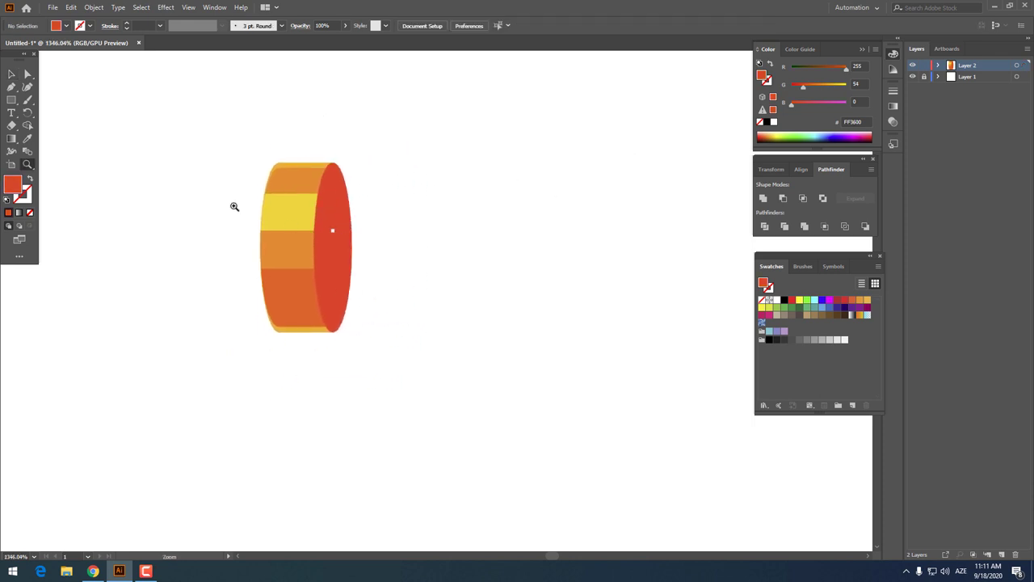
mouse_move(536, 190)
left_mouse_down()
mouse_move(352, 235)
mouse_move(296, 224)
left_mouse_up()
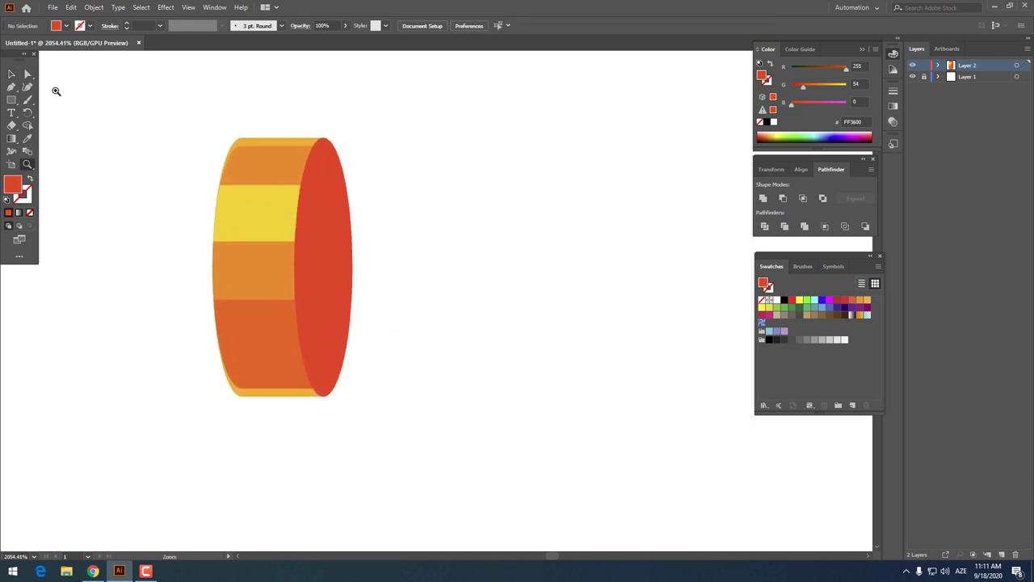
left_click_drag(484, 480, 169, 99)
right_click(320, 244)
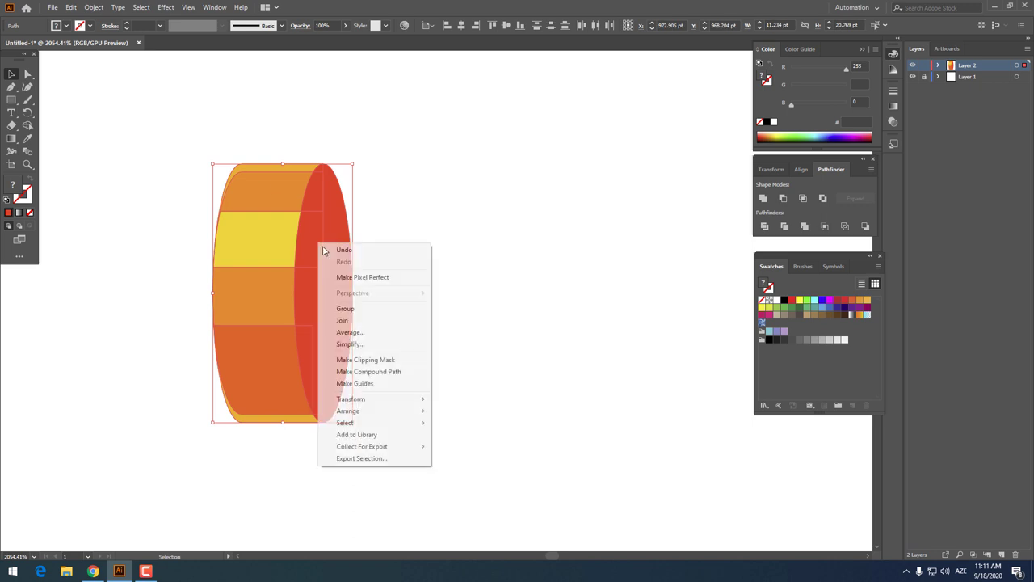
left_click(386, 309)
left_click(419, 333)
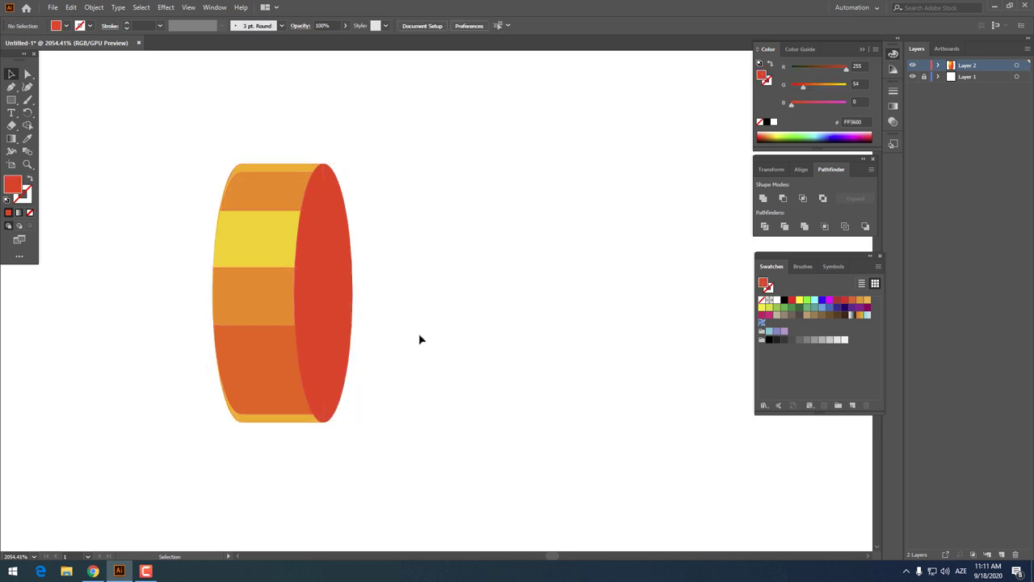
left_click(335, 295)
left_click(71, 8)
Paste a copy of the cylinder in front and shift it right beside the original.
left_click(114, 59)
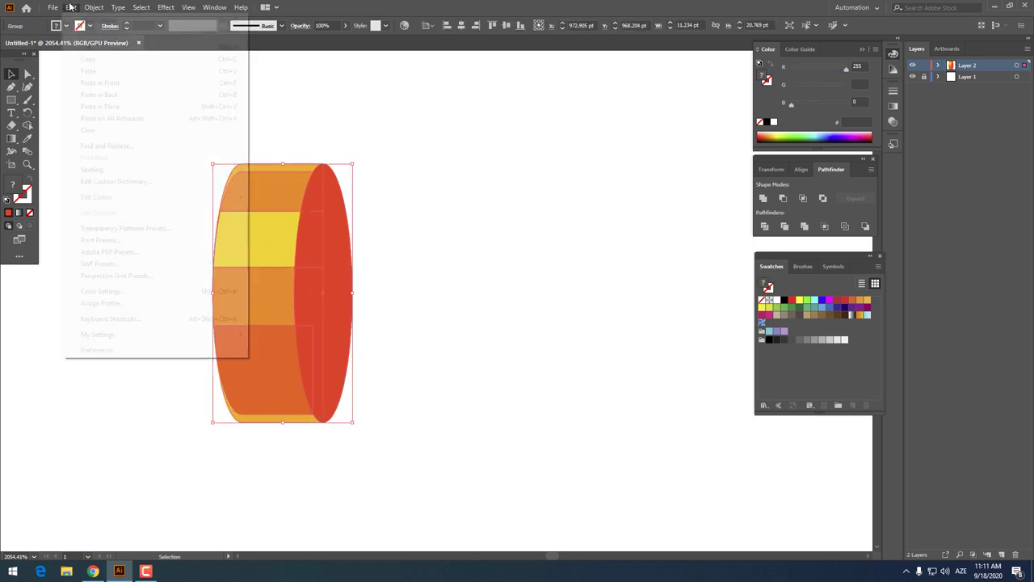
left_click(71, 7)
left_click(100, 82)
left_click_drag(342, 316, 434, 324)
key("z")
mouse_move(566, 344)
left_mouse_down()
mouse_move(357, 344)
mouse_move(450, 309)
mouse_move(342, 287)
left_mouse_up()
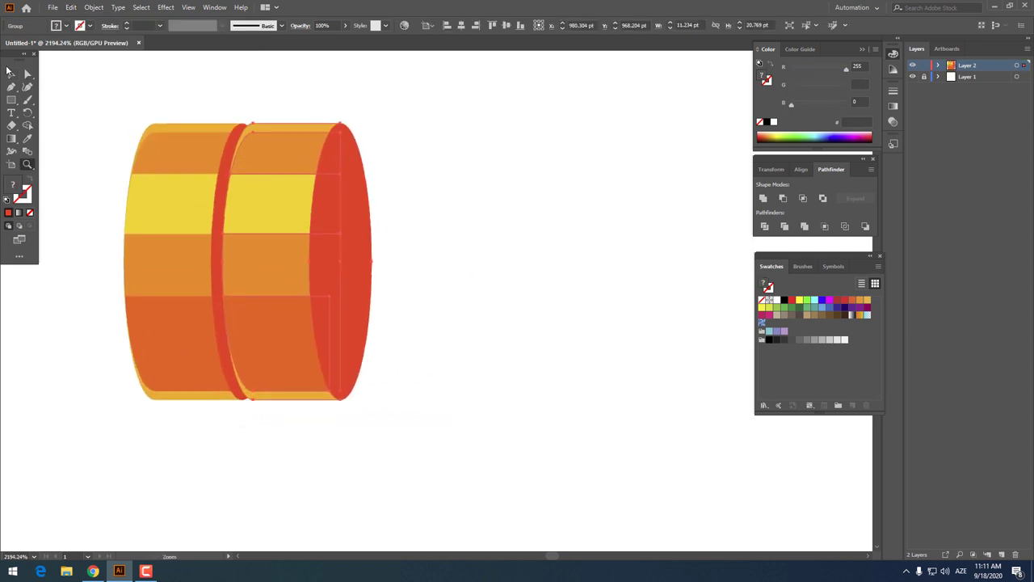
Duplicate the red ring, shift it right as a new divider, then view the whole stack.
left_click(11, 73)
left_click(71, 8)
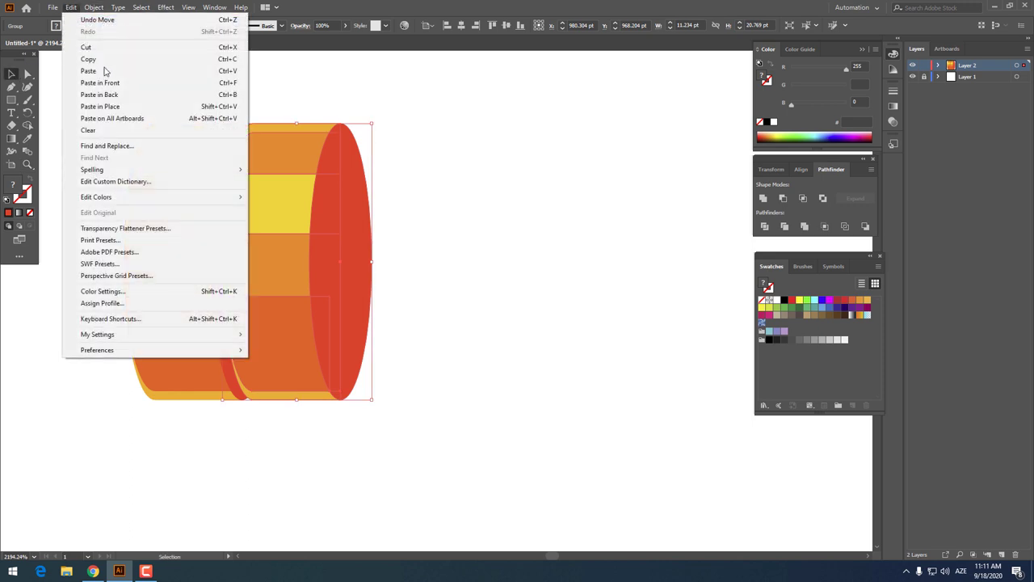
left_click(111, 60)
left_click(71, 7)
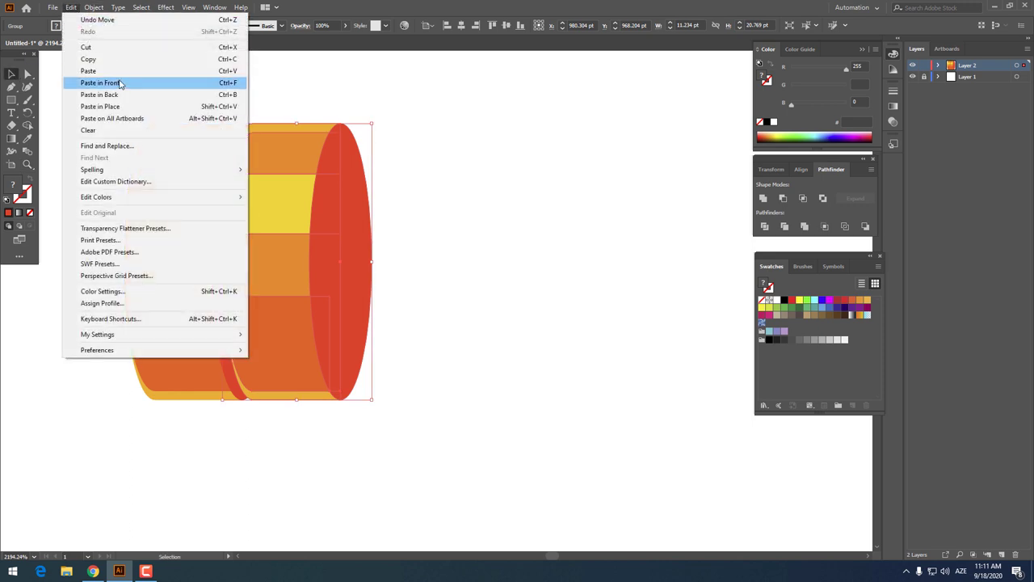
left_click(99, 82)
left_click_drag(310, 273, 409, 296)
key("ctrl+shift+a")
scroll(425, 245, "down", 5)
scroll(351, 223, "right", 2)
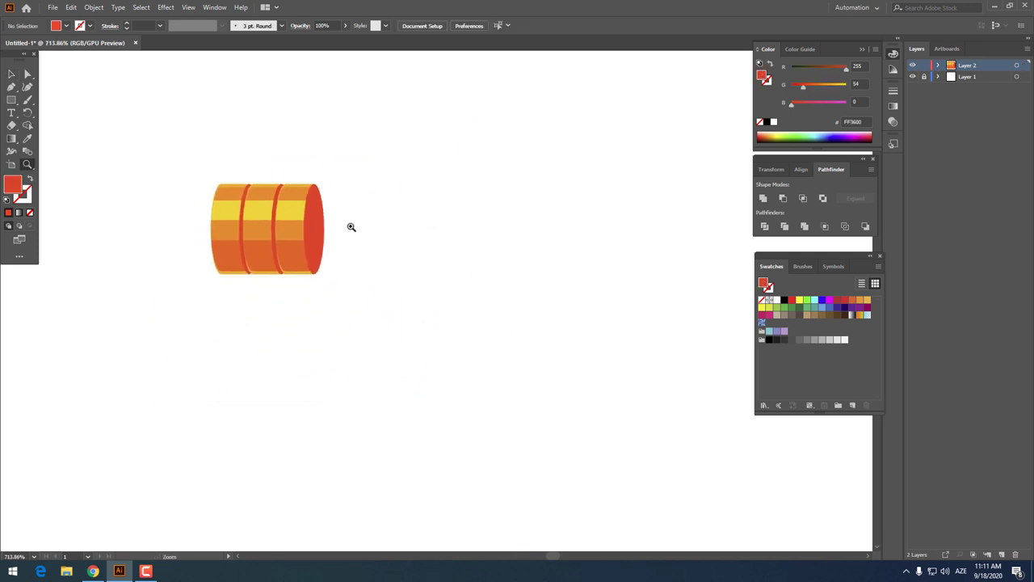
scroll(277, 207, "up", 2)
scroll(277, 207, "up", 3)
scroll(379, 267, "down", 2)
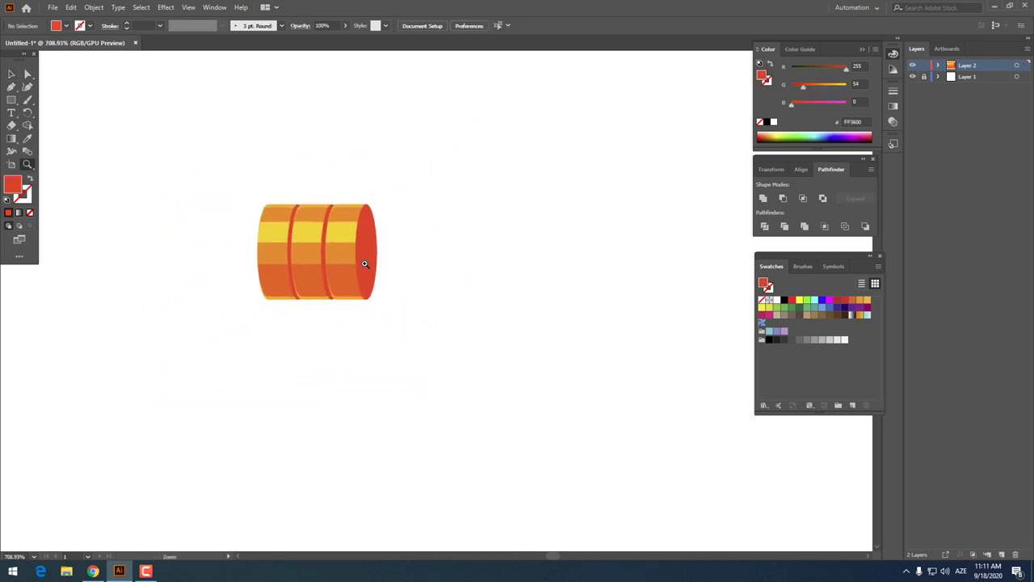
scroll(364, 261, "up", 2)
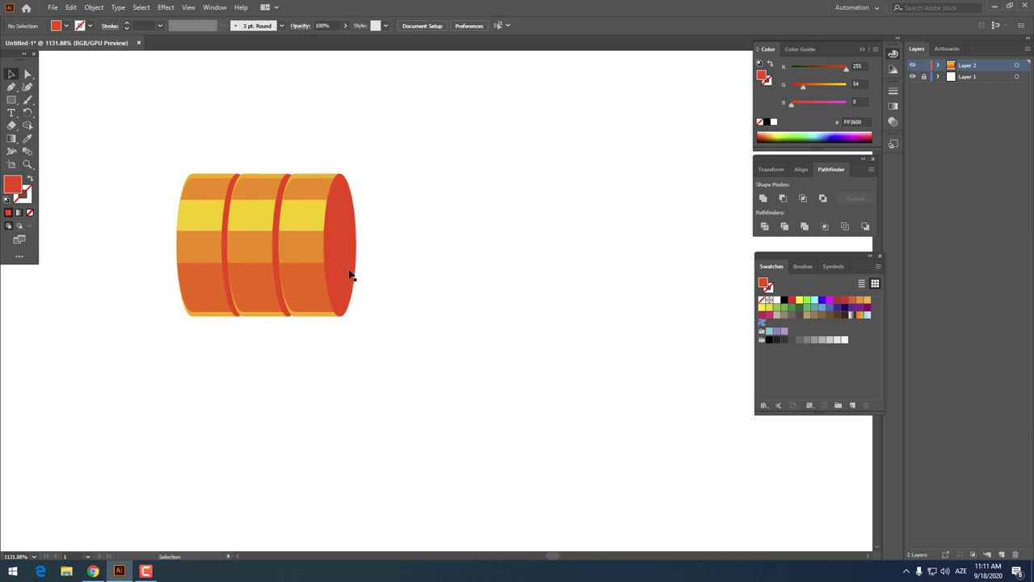
key("z")
scroll(496, 304, "down", 3)
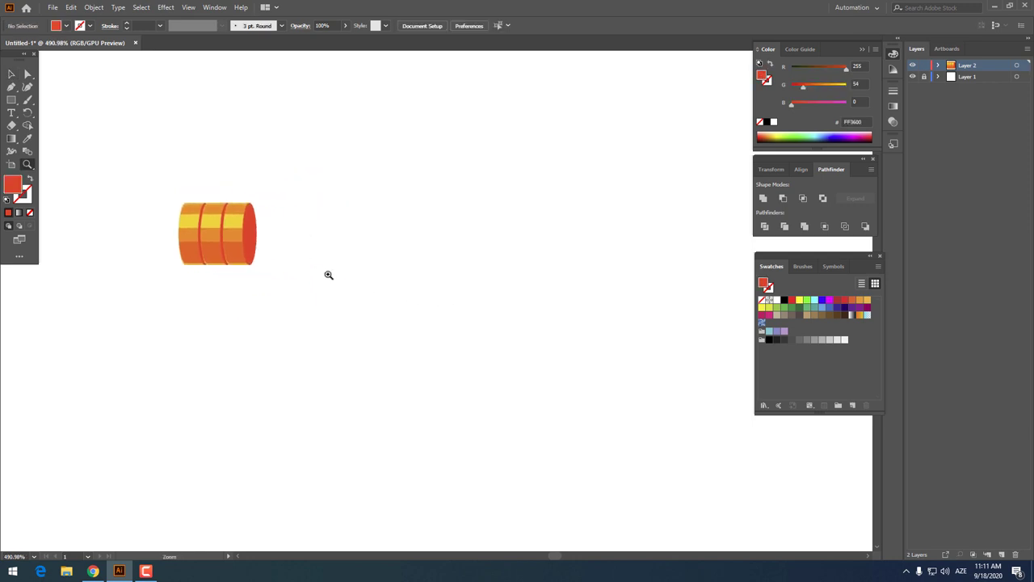
scroll(328, 275, "up", 1)
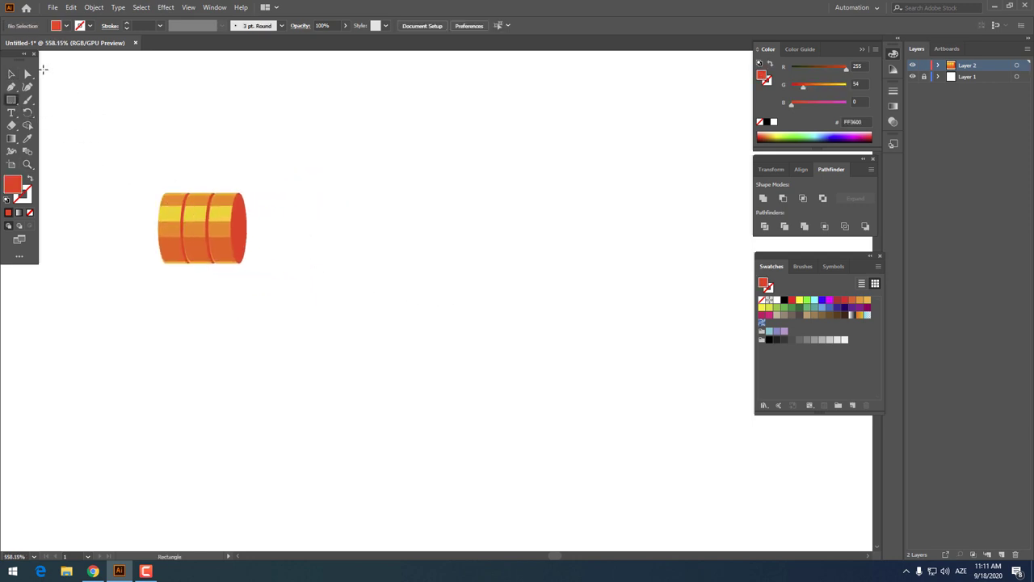
Ungroup the weight stack and place a pasted copy to its right.
left_click_drag(307, 299, 106, 179)
right_click(228, 237)
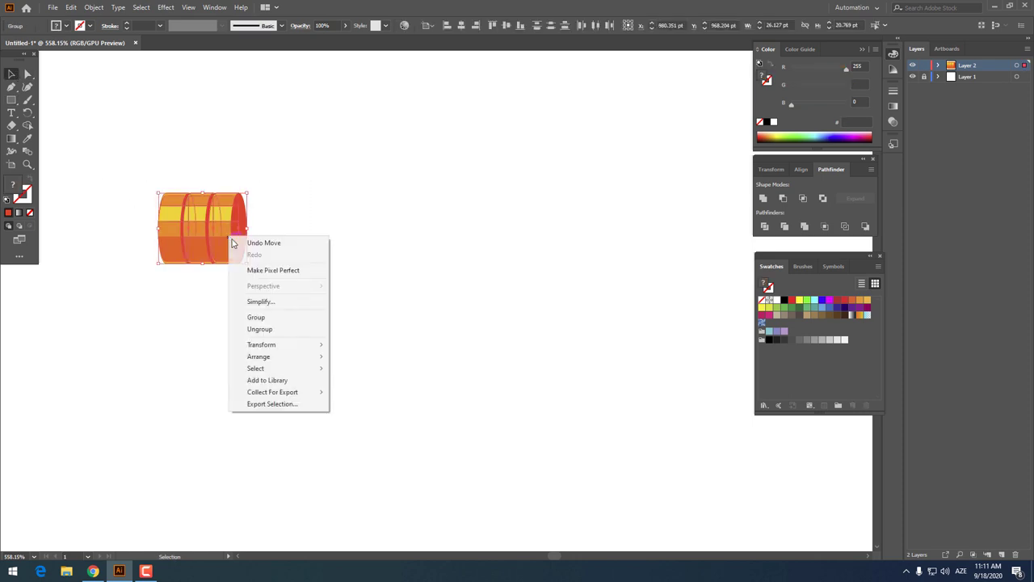
left_click(279, 327)
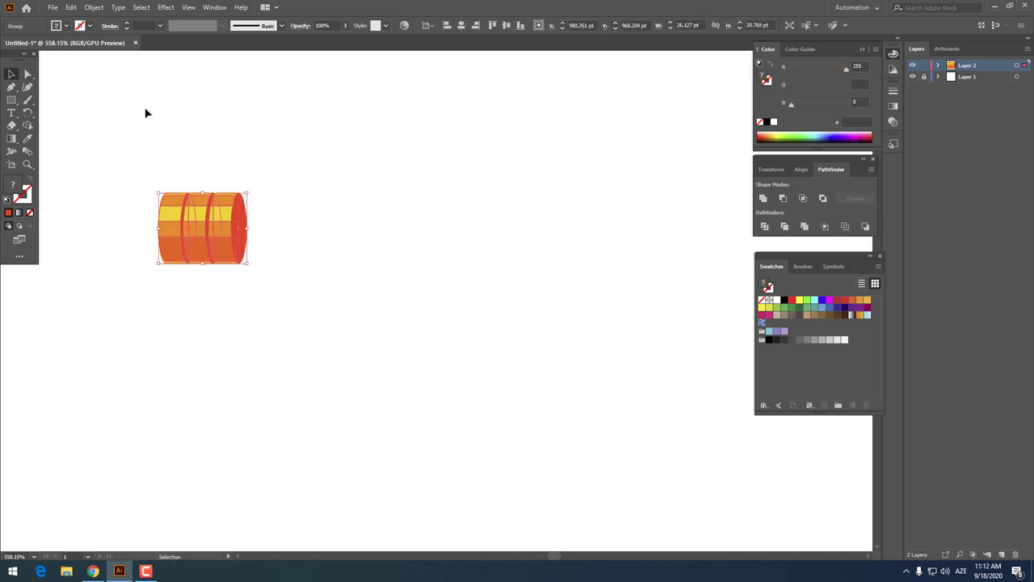
left_click(70, 10)
left_click(97, 59)
left_click(71, 7)
left_click(130, 94)
left_click_drag(230, 240, 481, 257)
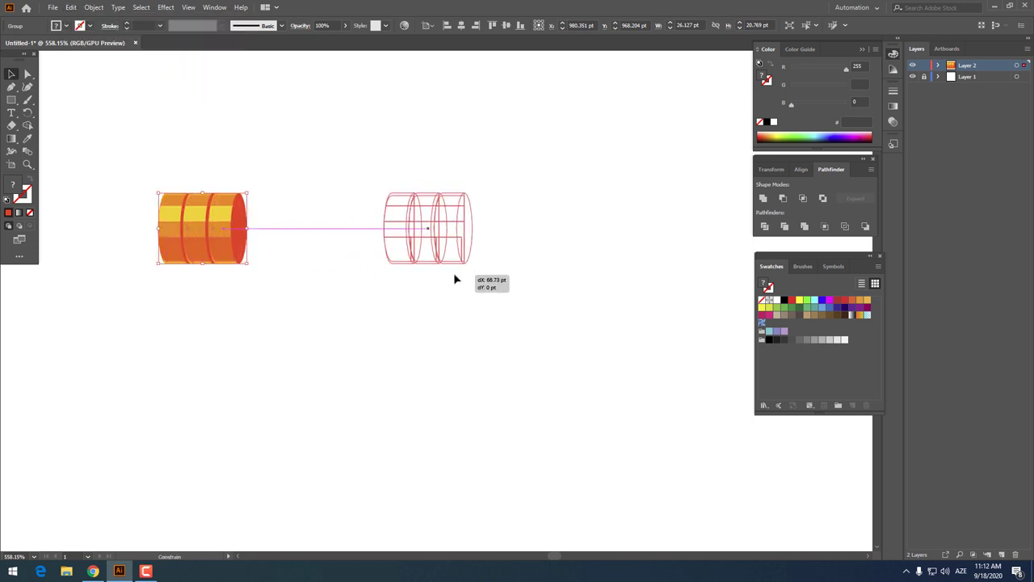
Reflect the copied stack vertically so its red end face points left.
right_click(487, 223)
mouse_move(533, 342)
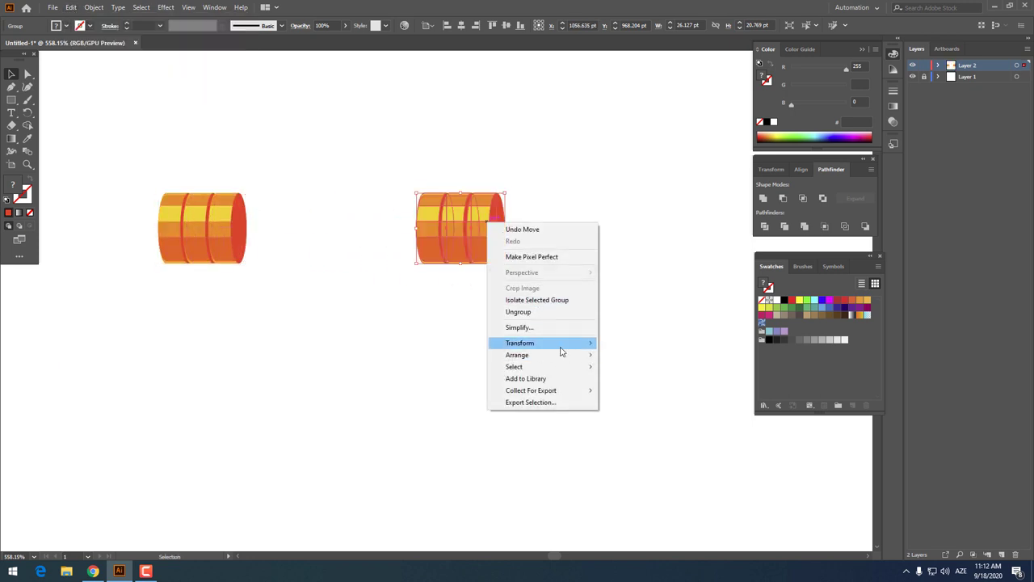
left_click(665, 382)
left_click(498, 332)
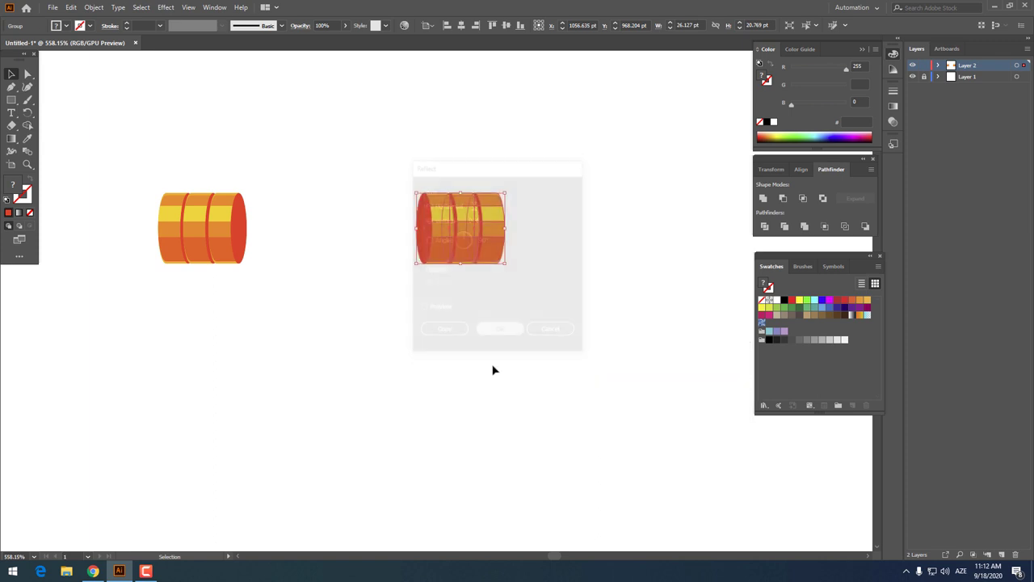
left_click(176, 120)
left_click_drag(175, 121, 275, 164)
left_click_drag(270, 161, 256, 148)
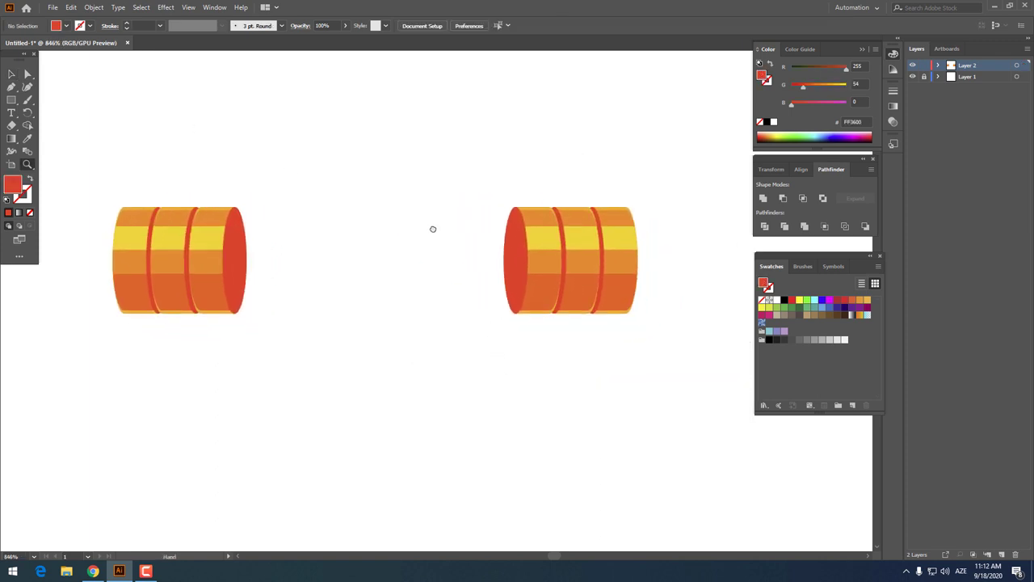
left_click(13, 100)
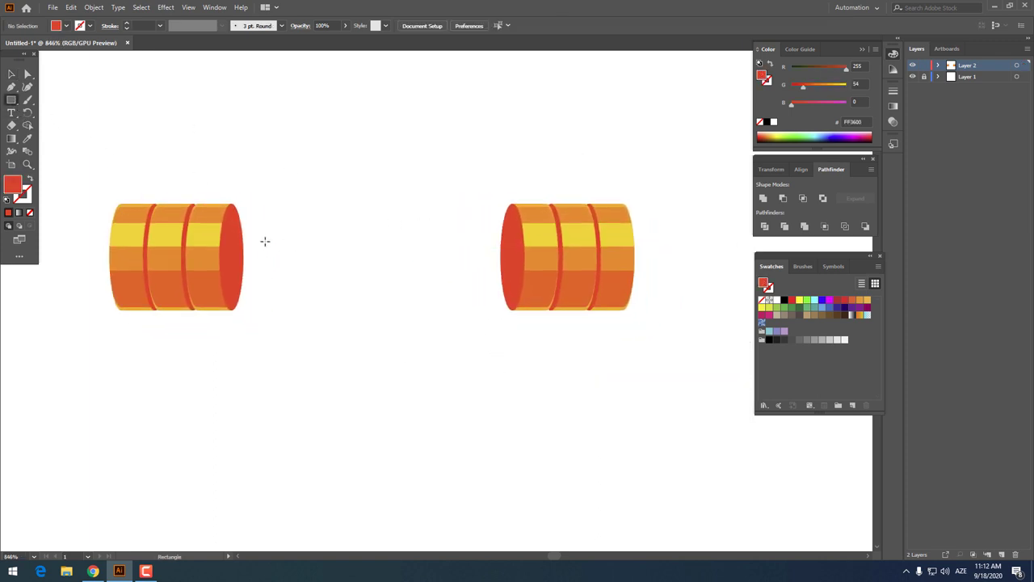
Draw a rectangle between the stacks, then make it thin and stretch it to both weights.
left_click_drag(265, 241, 481, 279)
left_click(10, 74)
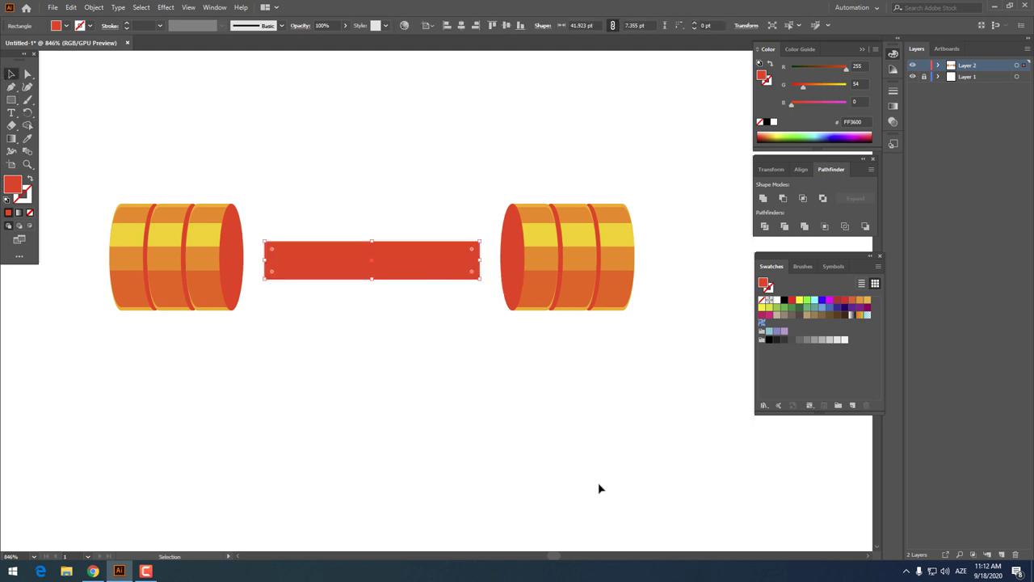
left_click_drag(598, 483, 185, 169)
scroll(509, 67, "up", 5)
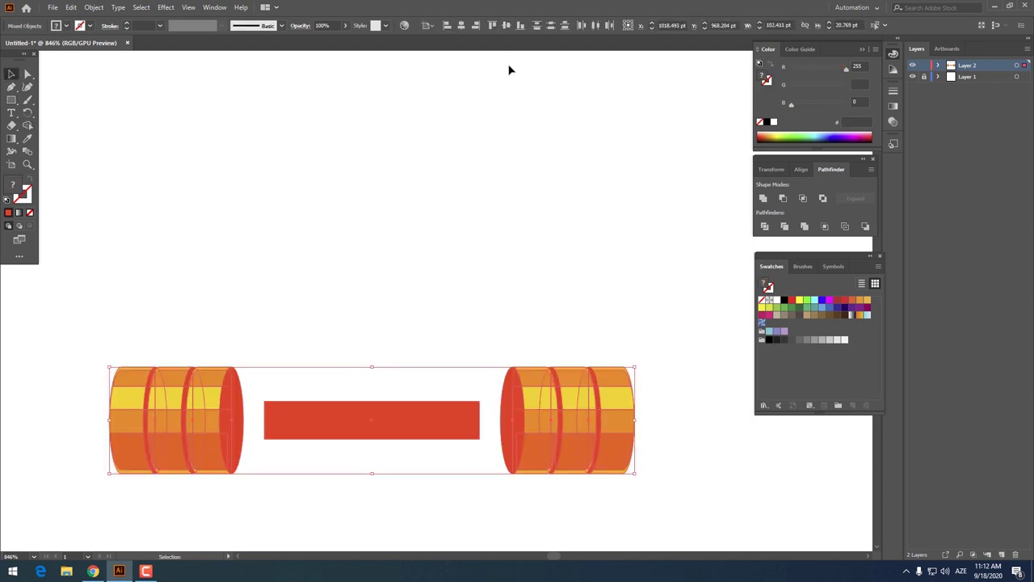
left_click(503, 298)
scroll(534, 153, "down", 5)
scroll(475, 386, "left", 2)
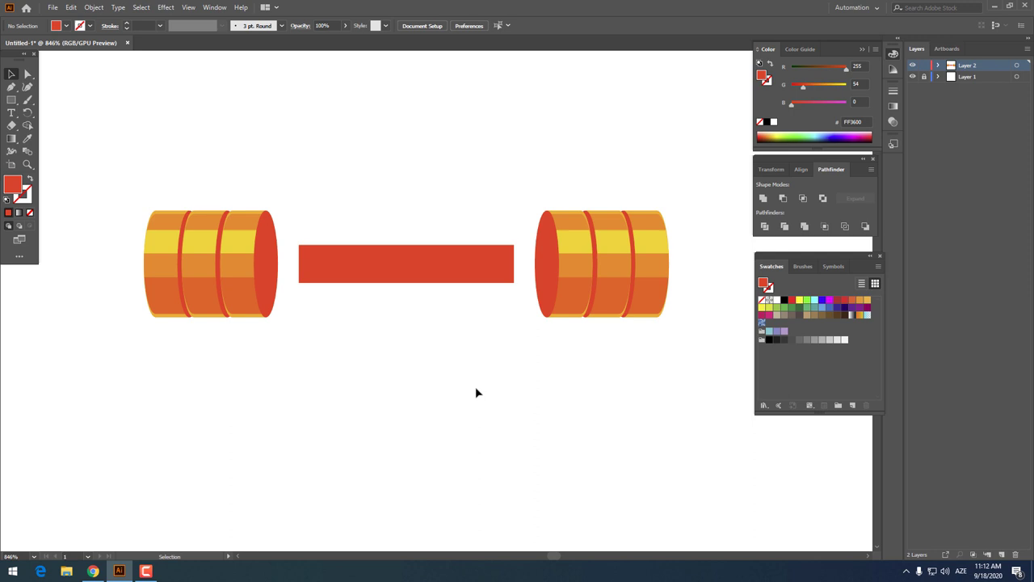
left_click(430, 265)
left_click_drag(406, 283, 408, 272)
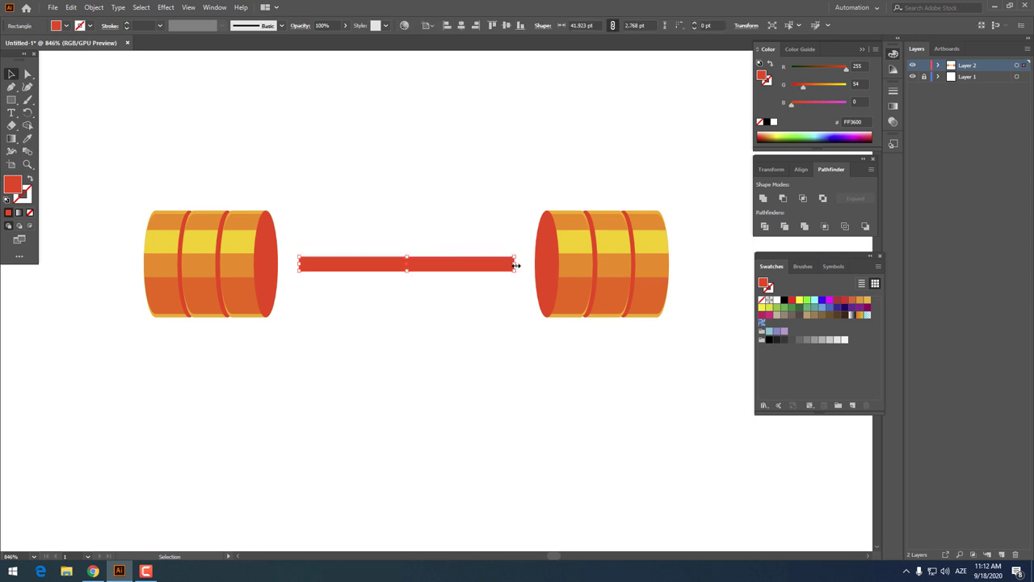
left_click_drag(516, 264, 548, 267)
Fill the bar with gray 8CA2AD.
left_click(499, 389)
left_click(398, 267)
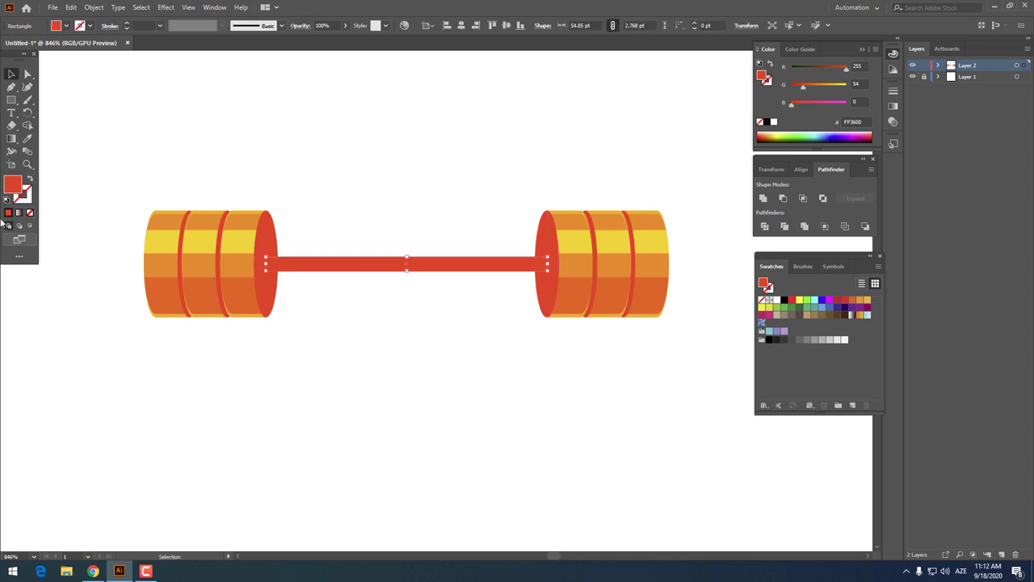
double_click(15, 185)
left_click(501, 251)
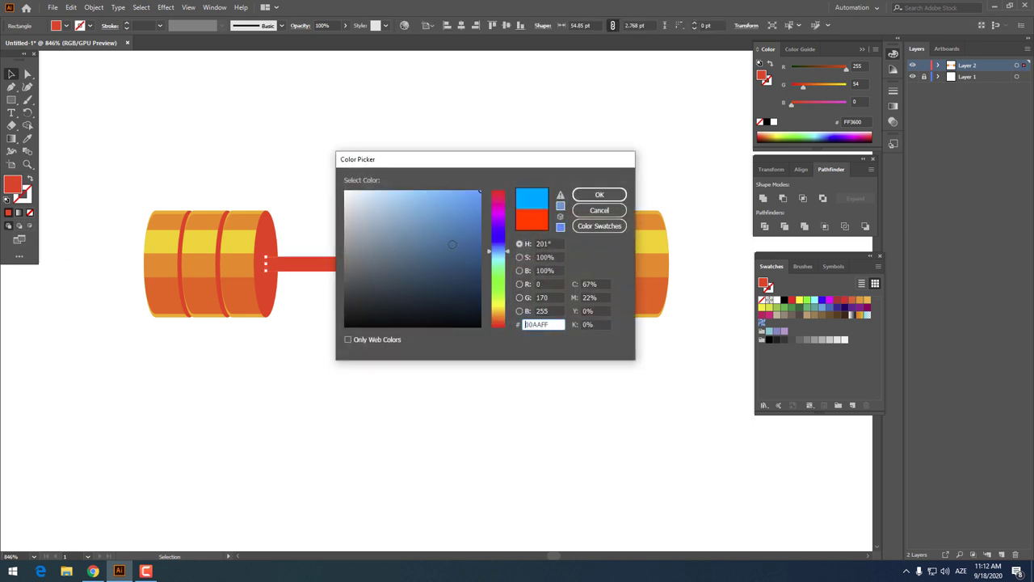
left_click(368, 231)
left_click(600, 194)
left_click(430, 342)
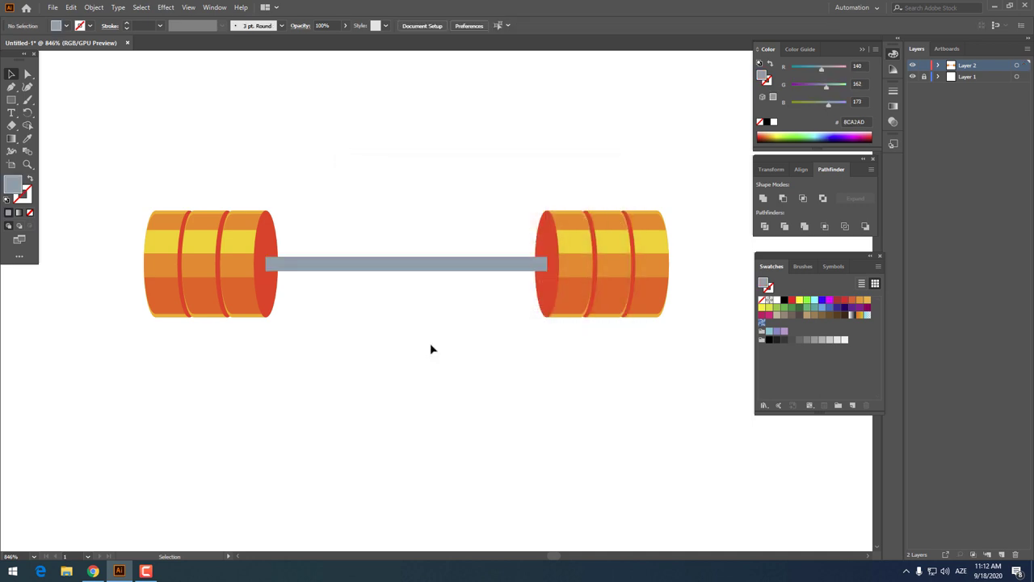
key("z")
left_click(425, 346, "alt")
Draw a small ellipse and place it at the bar's right end as a cap.
left_click_drag(357, 347, 547, 342)
left_click_drag(393, 243, 488, 290)
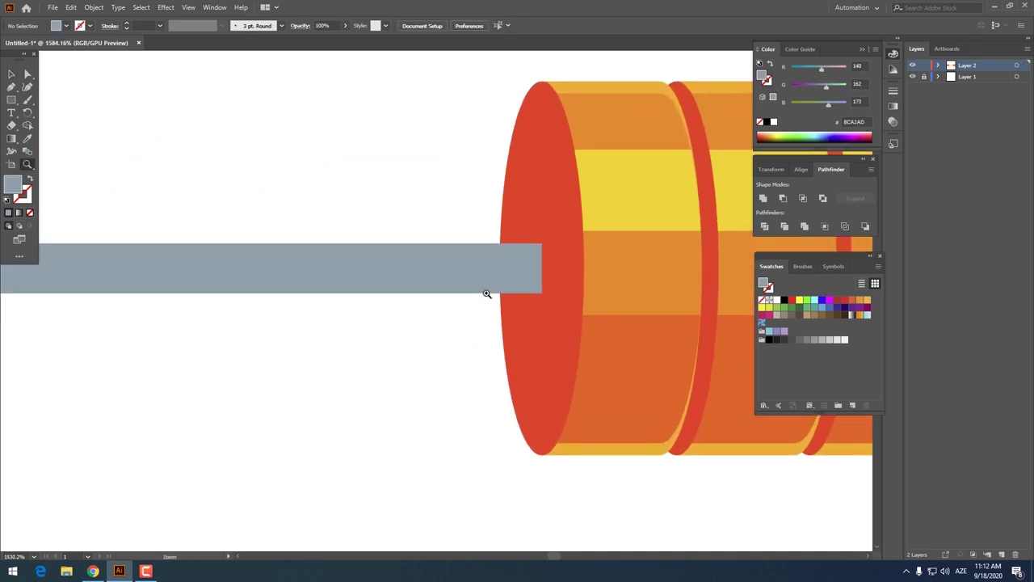
left_click_drag(10, 103, 49, 126)
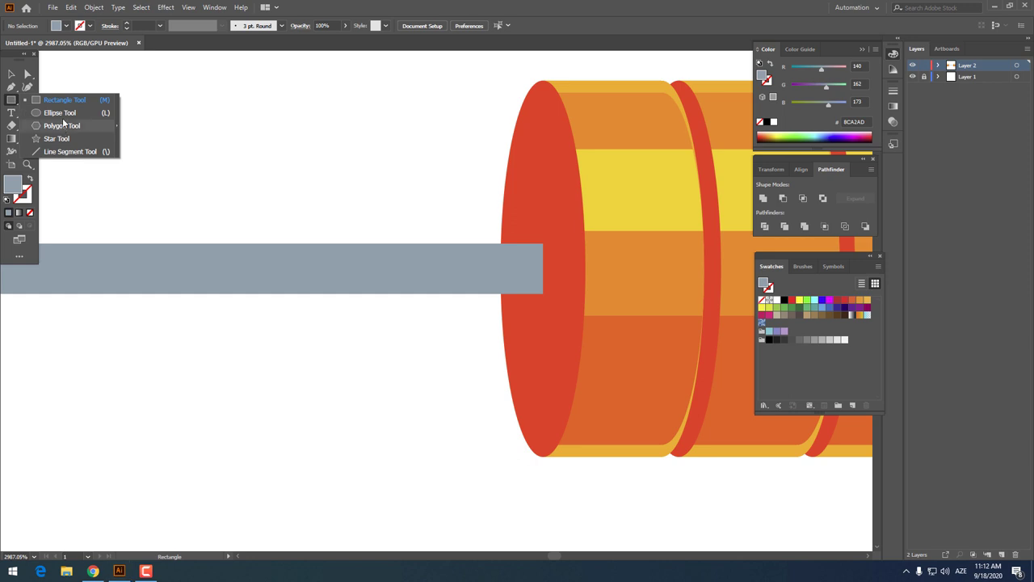
left_click_drag(181, 242, 204, 295)
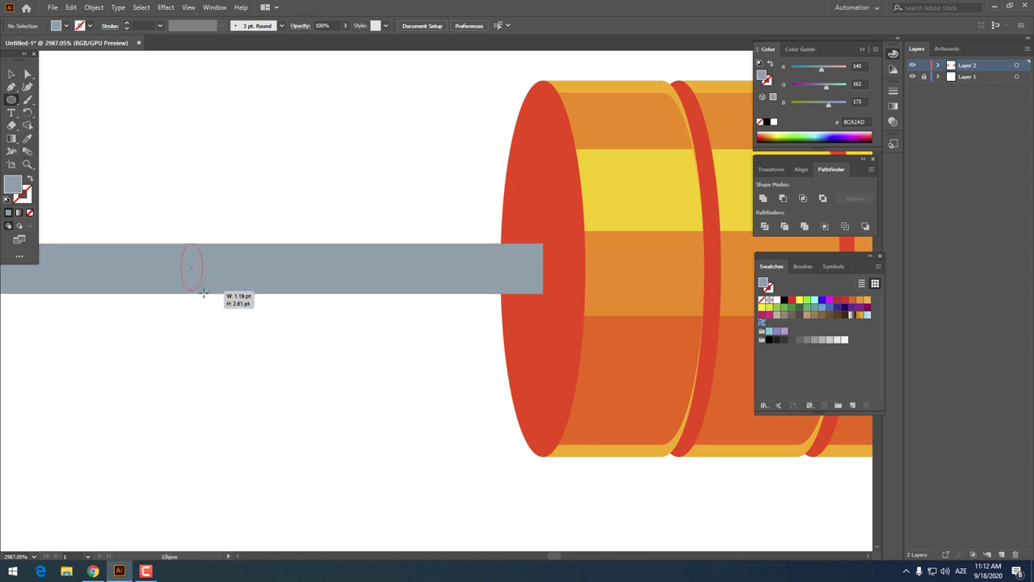
key("v")
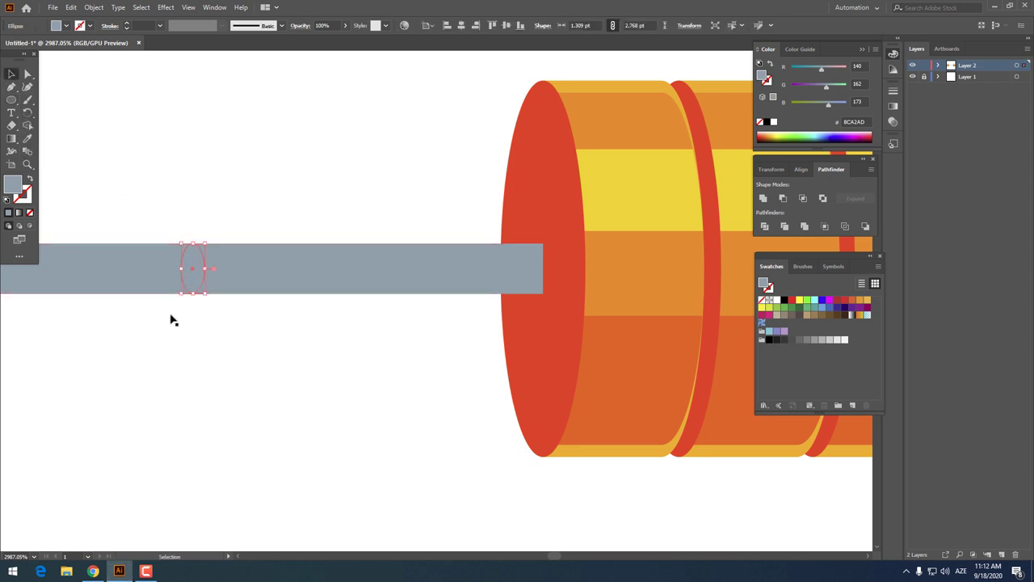
left_click_drag(192, 273, 541, 340)
Paste a copy of the end-cap ellipse in front and move it to the bar's left end.
left_click(455, 406)
left_click(543, 280)
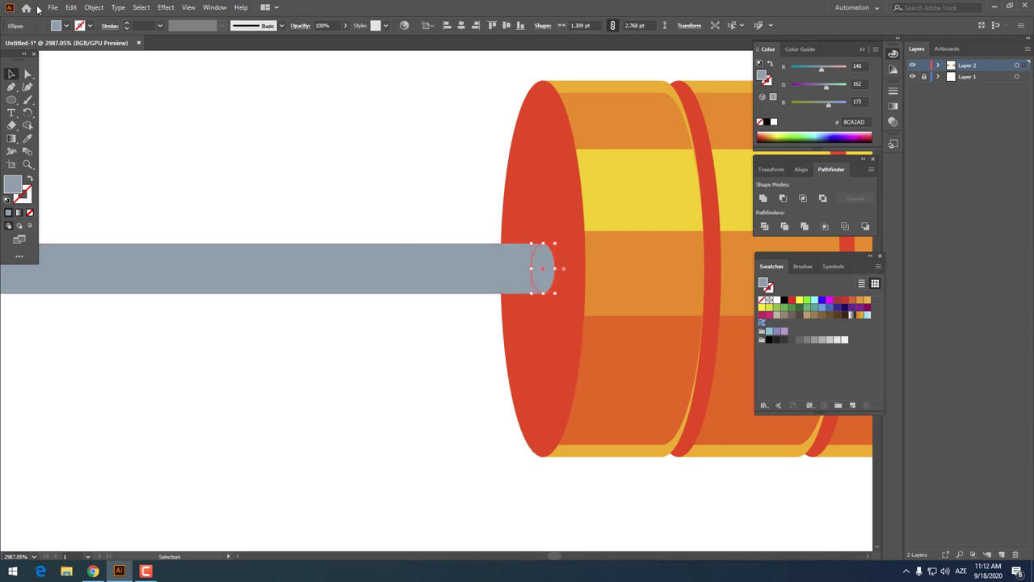
left_click(72, 7)
left_click(113, 59)
left_click(71, 8)
left_click(138, 83)
mouse_move(545, 277)
left_mouse_down()
mouse_move(146, 284)
mouse_move(663, 468)
mouse_move(687, 368)
mouse_move(97, 394)
left_mouse_up()
key("z")
mouse_move(408, 443)
left_mouse_down()
mouse_move(432, 409)
mouse_move(358, 339)
mouse_move(428, 376)
left_mouse_up()
Stretch the bar's right end slightly to meet the weight.
key("v")
left_click(213, 353)
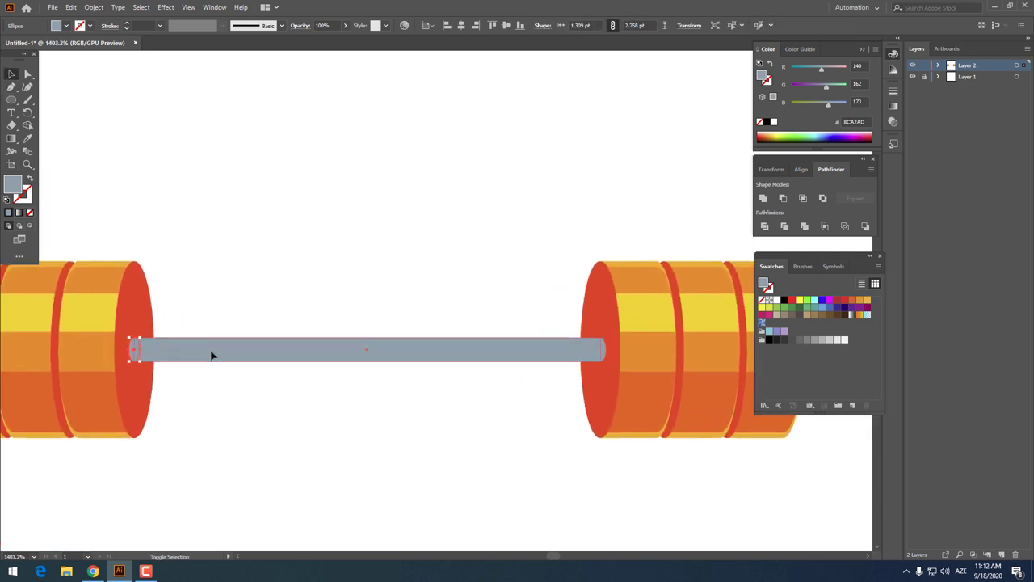
left_click_drag(609, 356, 612, 352)
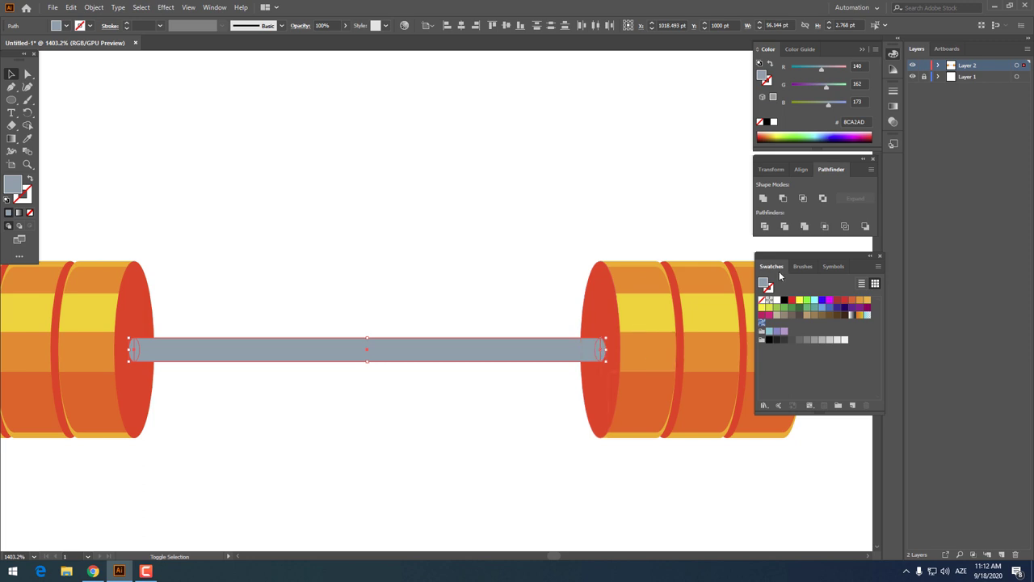
left_click(455, 388)
key("z")
mouse_move(455, 388)
left_mouse_down()
mouse_move(347, 380)
mouse_move(288, 281)
mouse_move(346, 349)
left_mouse_up()
Change the gray bar's fill to a lighter gray.
key("v")
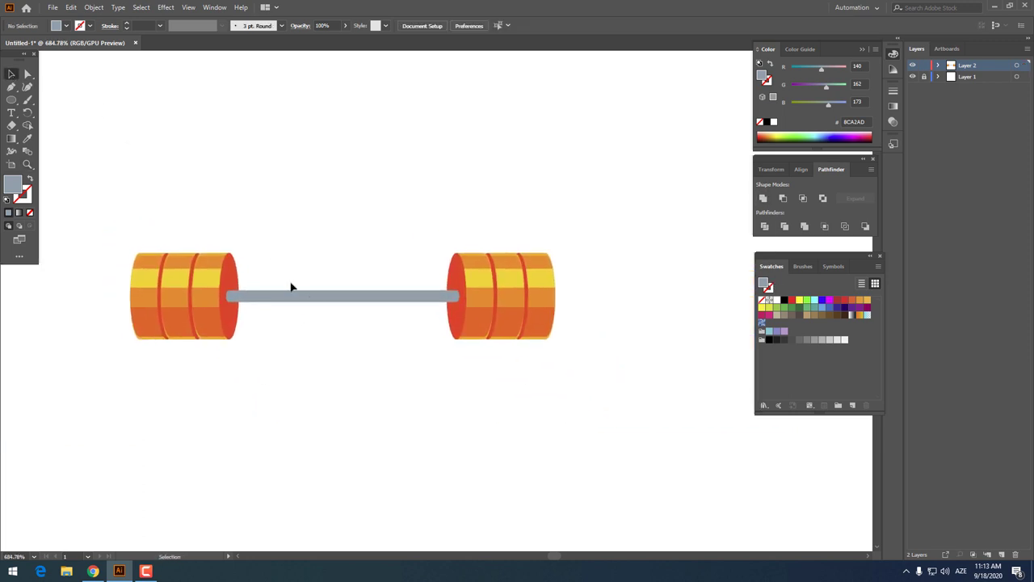
left_click(293, 294)
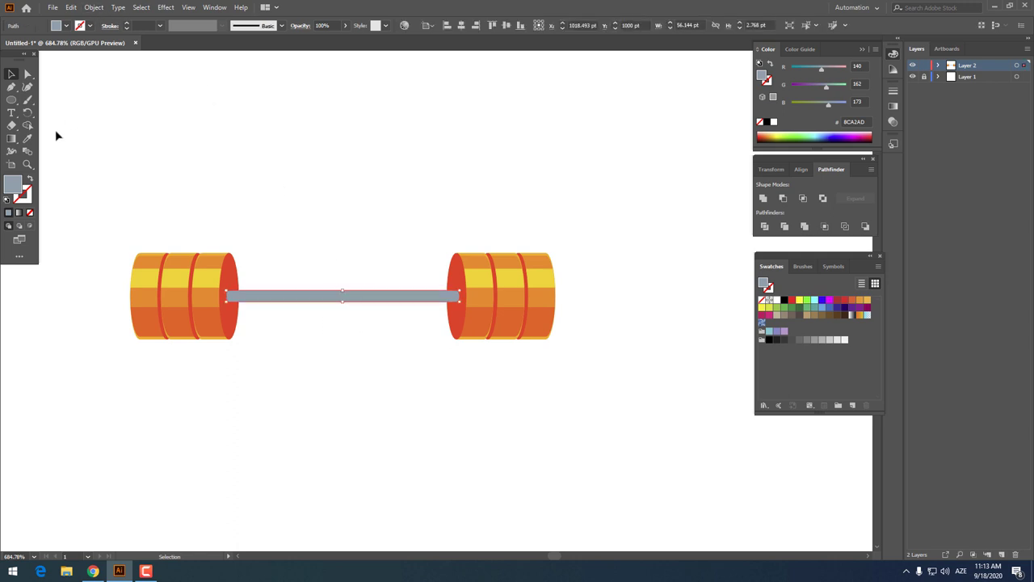
double_click(13, 185)
left_click_drag(369, 237, 364, 229)
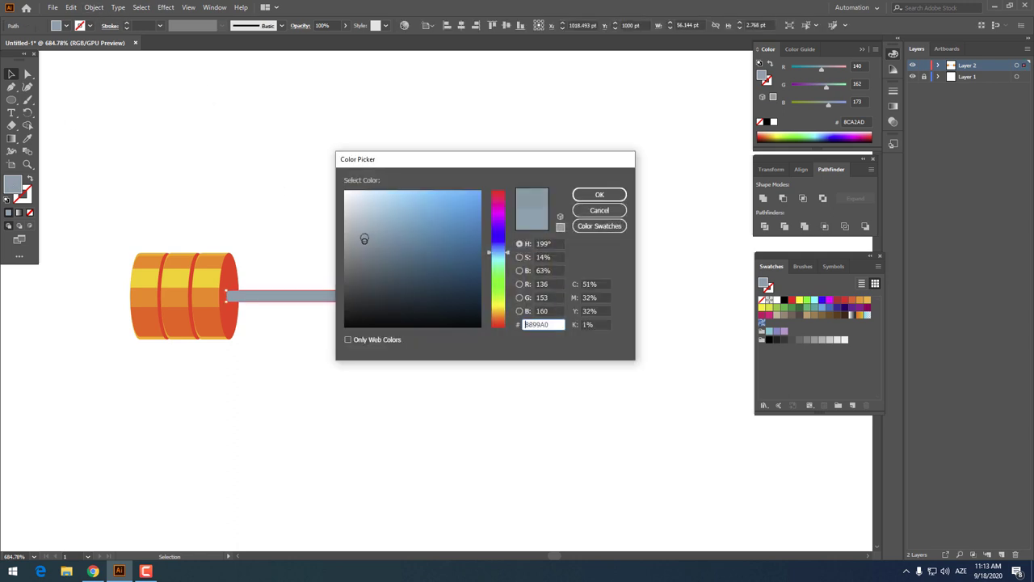
left_click(600, 195)
key("z")
left_click_drag(397, 330, 474, 335)
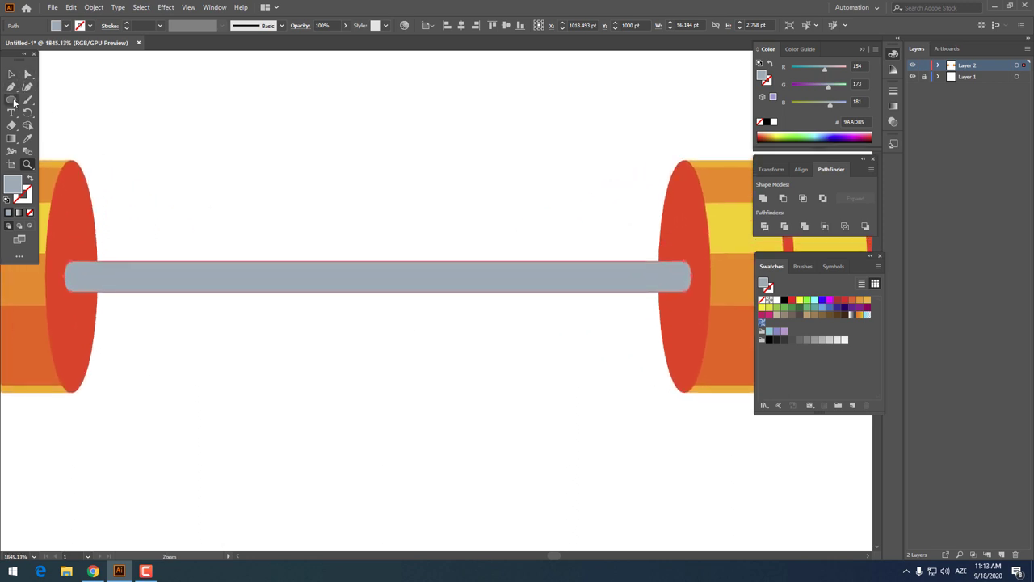
Paste a copy of the bar in front and raise its bottom edge slightly.
left_click(13, 75)
left_click(263, 358)
left_click(219, 284)
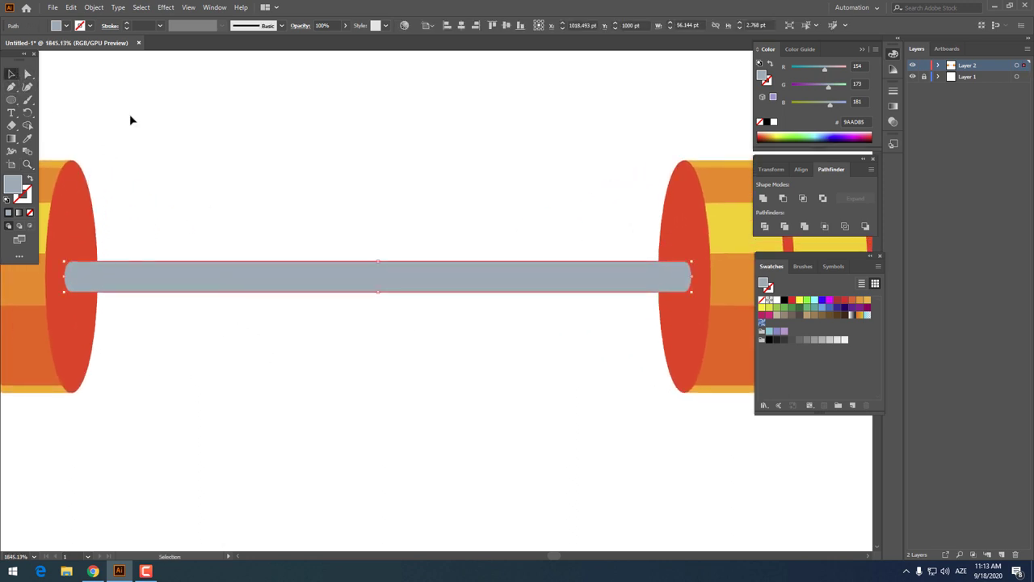
left_click(71, 7)
left_click(108, 64)
left_click(71, 7)
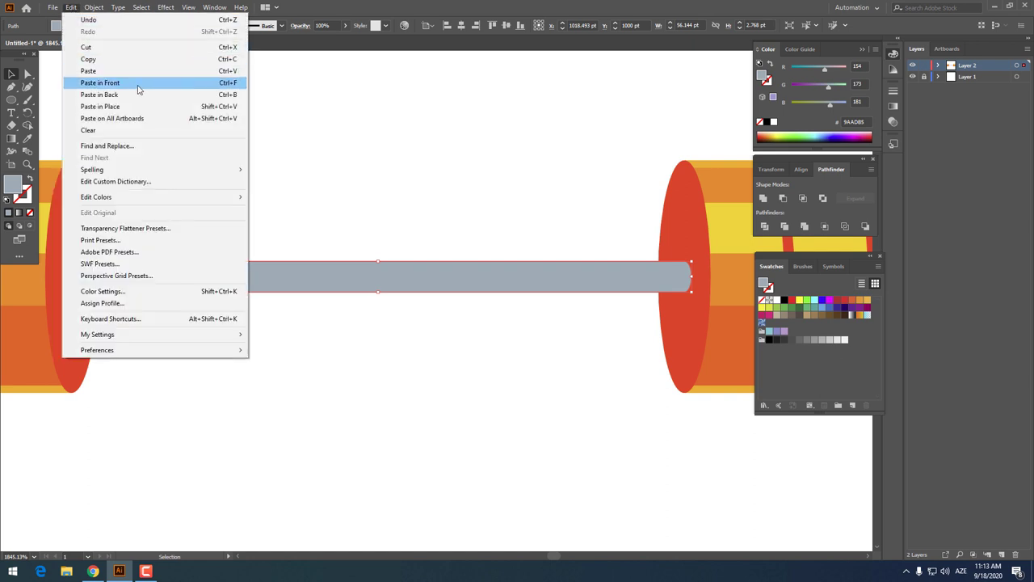
left_click(138, 82)
left_click_drag(380, 292, 379, 288)
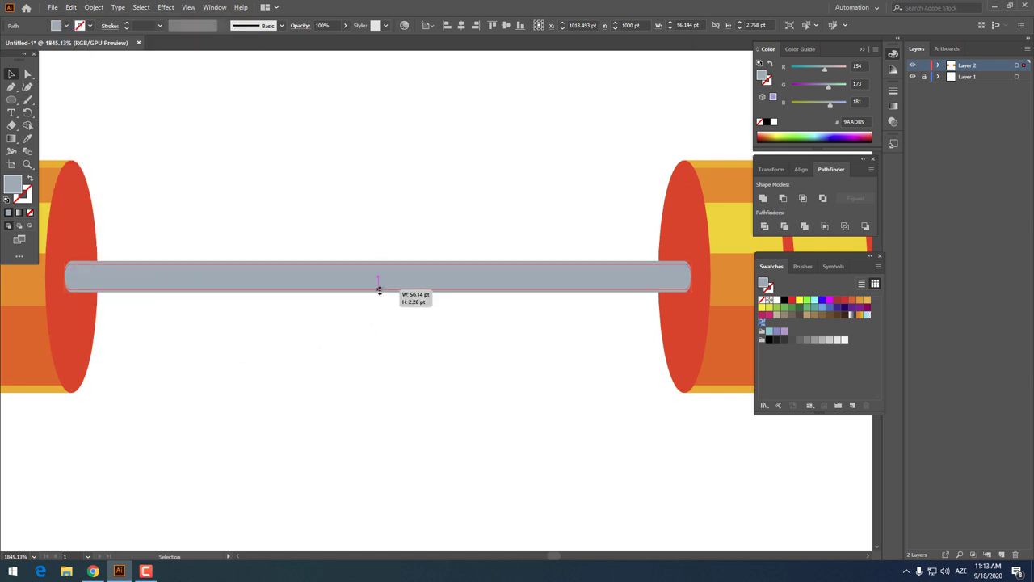
Fill the copy with darker grey #7C8D93 and raise its bottom edge a bit more.
double_click(16, 187)
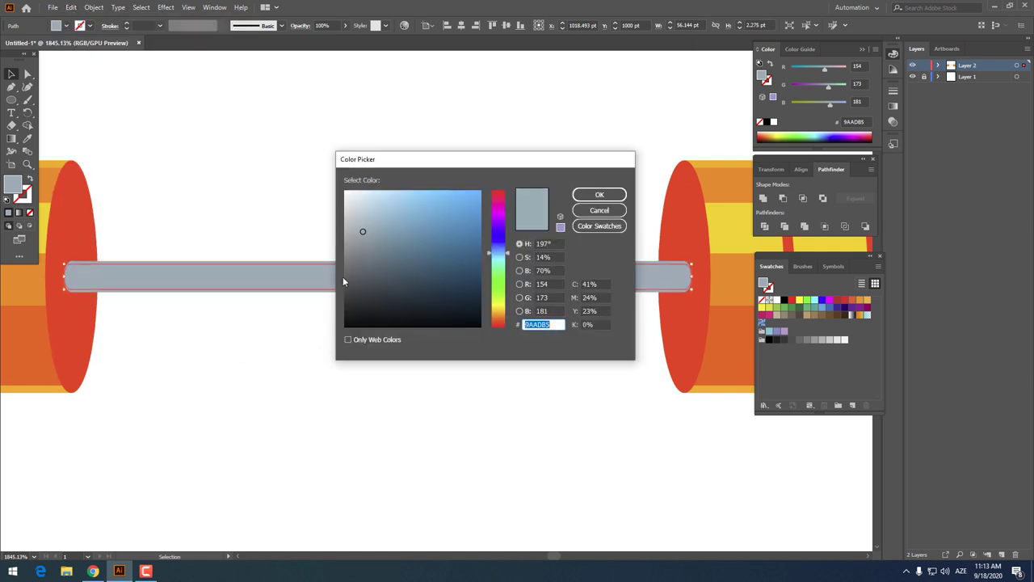
left_click_drag(365, 241, 370, 245)
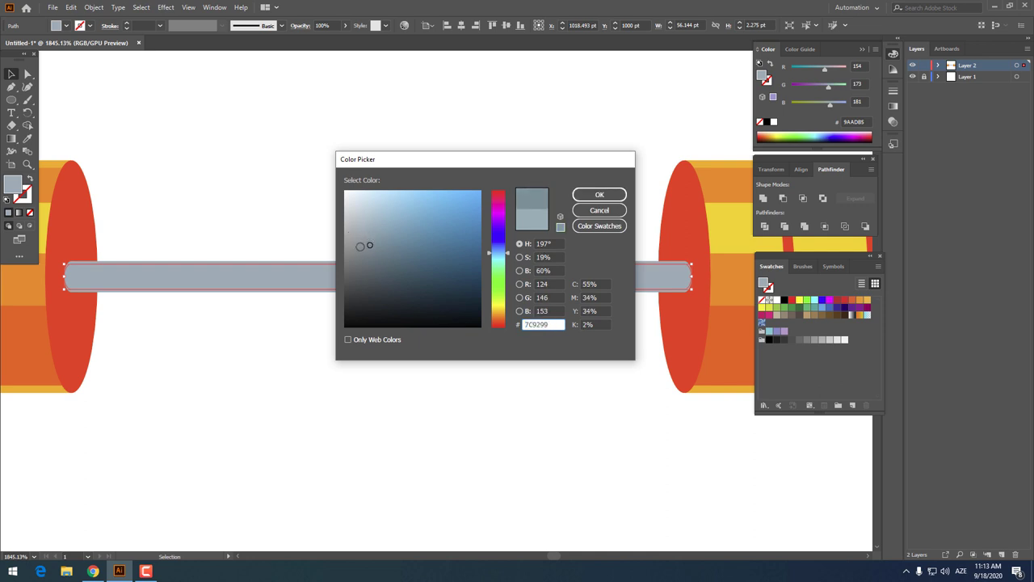
left_click(600, 195)
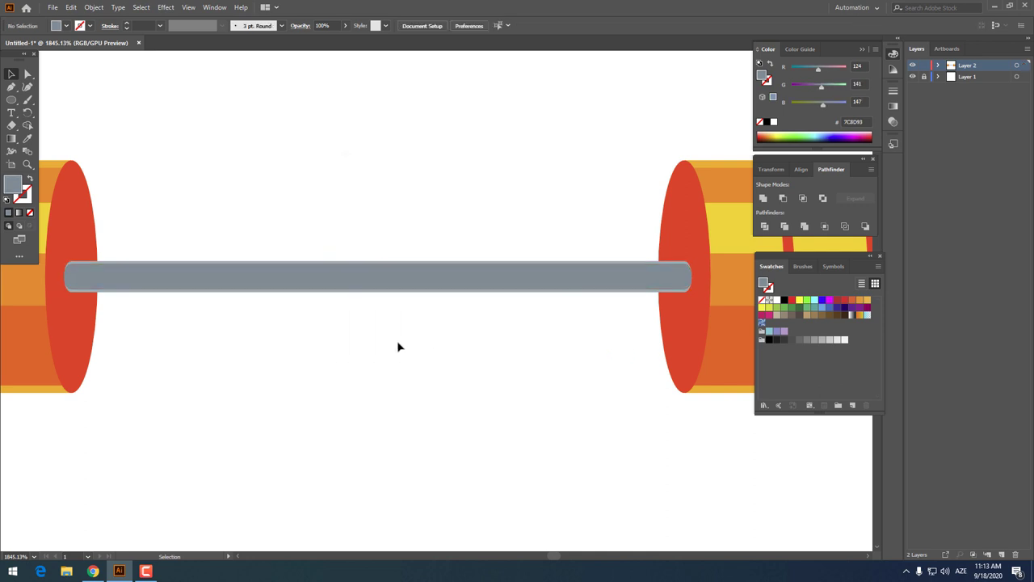
key("z")
left_click_drag(385, 283, 501, 316)
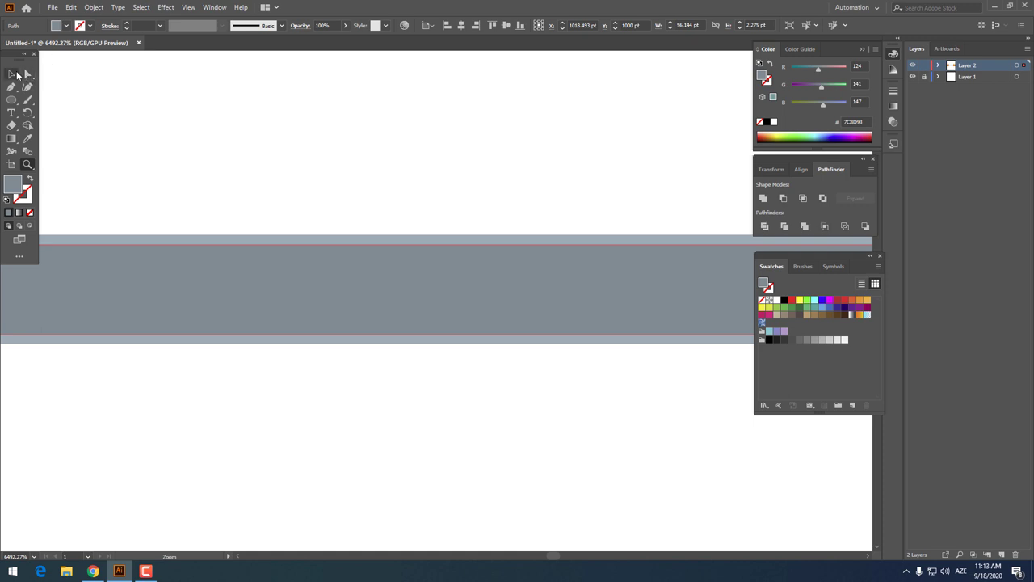
left_click(16, 74)
left_click_drag(373, 334, 373, 328)
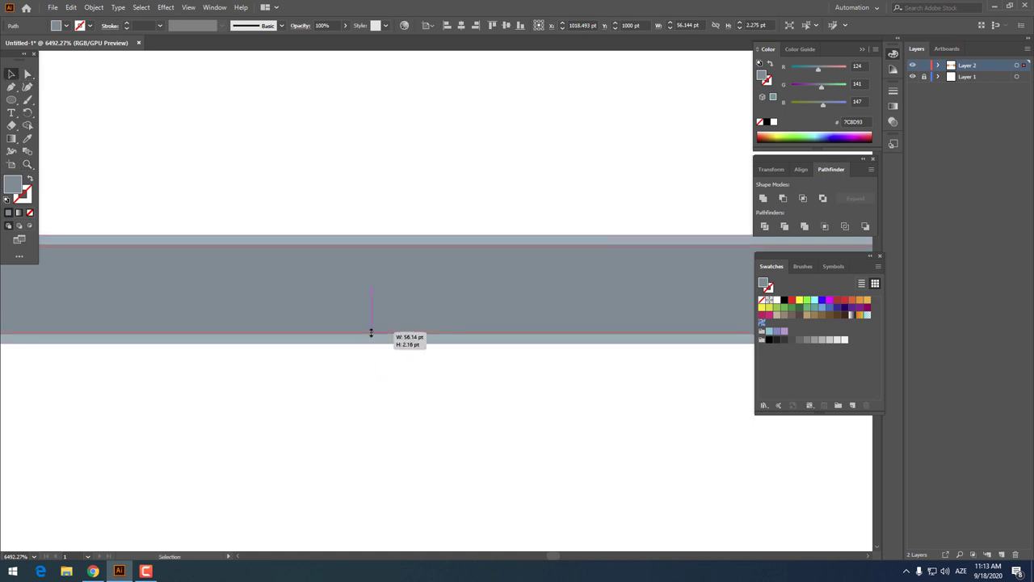
key("z")
mouse_move(402, 414)
left_mouse_down()
mouse_move(151, 382)
mouse_move(342, 417)
left_mouse_up()
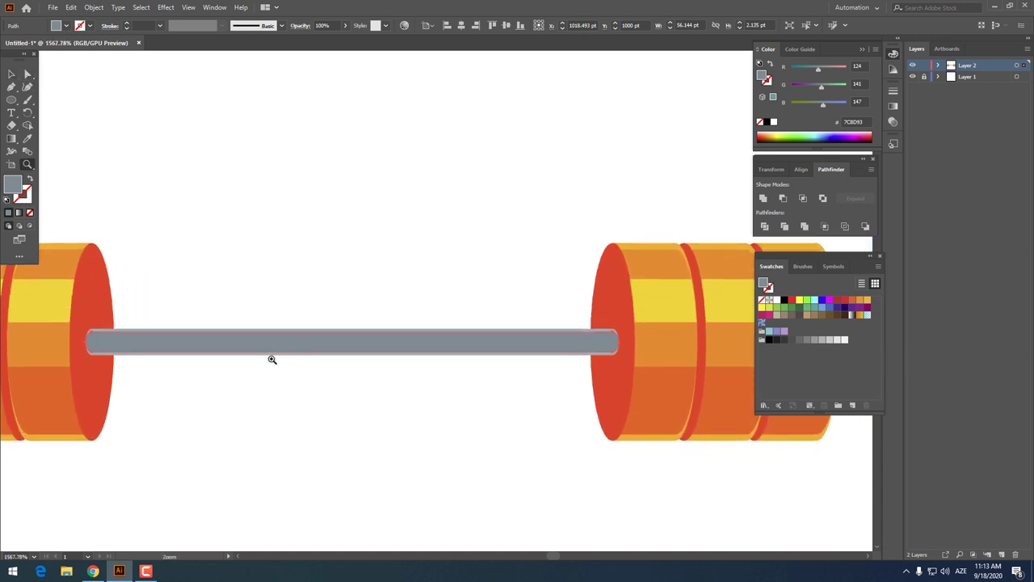
left_click(12, 74)
left_click(254, 439)
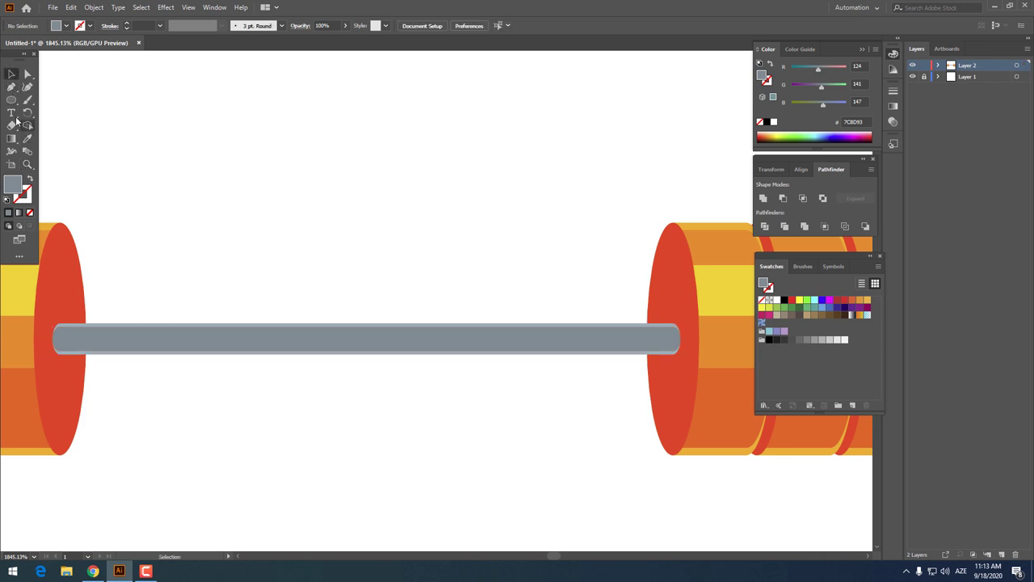
left_click(11, 100)
Draw a dark grey band rectangle spanning the bar's full length.
left_click(50, 100)
left_click_drag(44, 350, 691, 340)
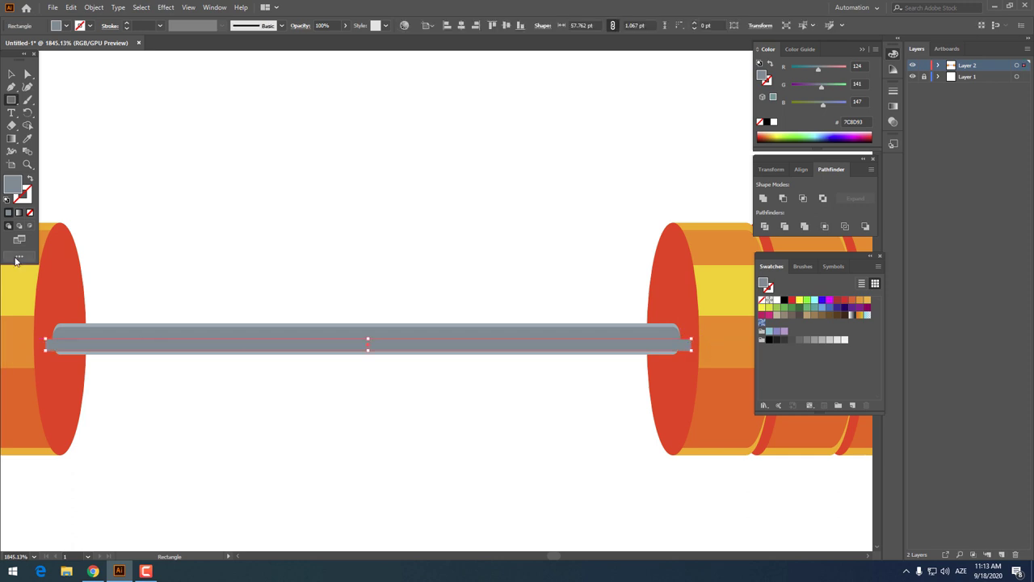
double_click(18, 186)
left_click(361, 263)
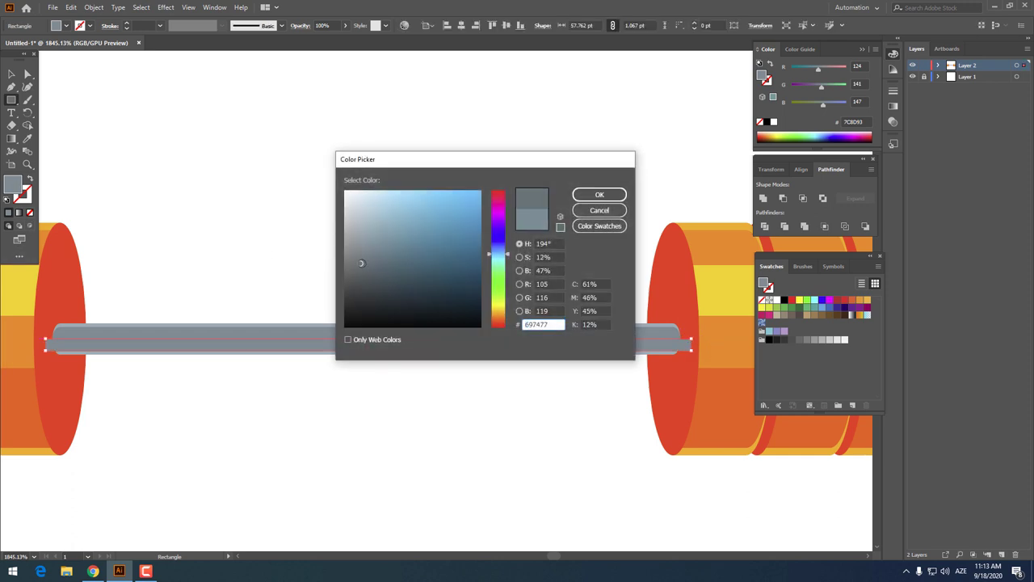
left_click(599, 194)
left_click(27, 164)
left_click_drag(49, 164, 62, 164)
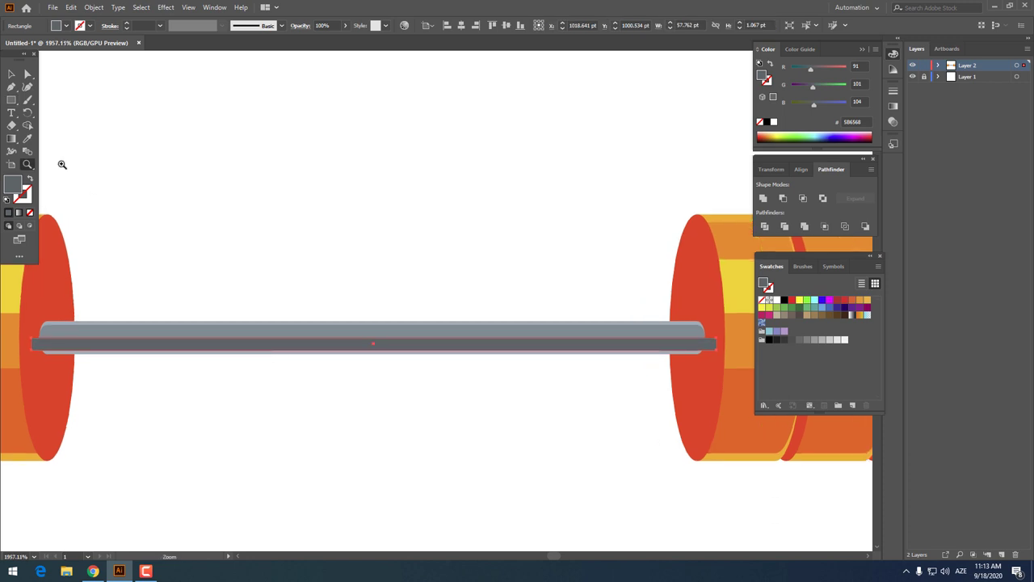
left_click(11, 74)
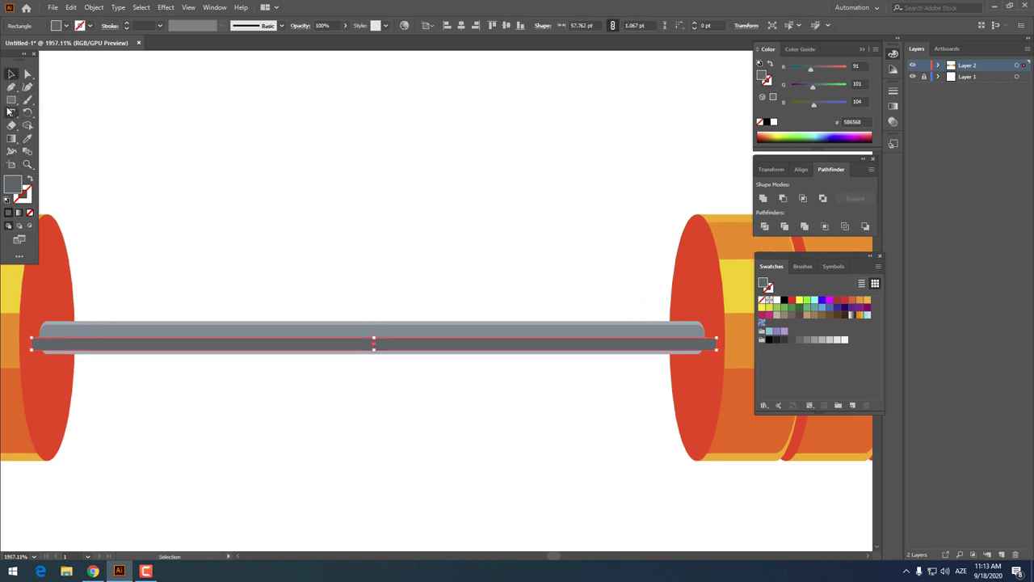
Draw a thin strip along the bar's top and color it pale grey C7D4D8.
left_click(11, 100)
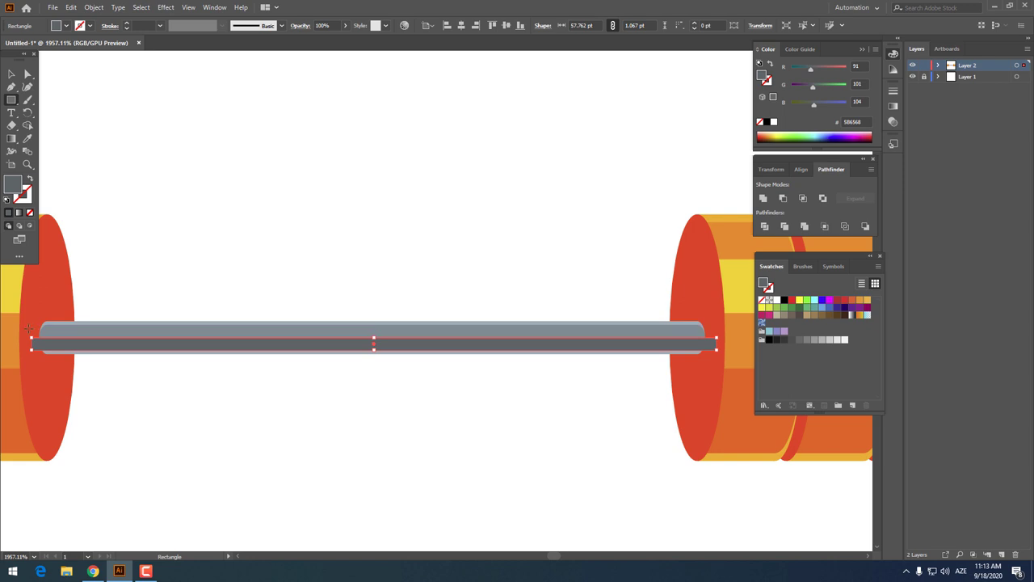
left_click_drag(28, 328, 715, 330)
left_click(27, 140)
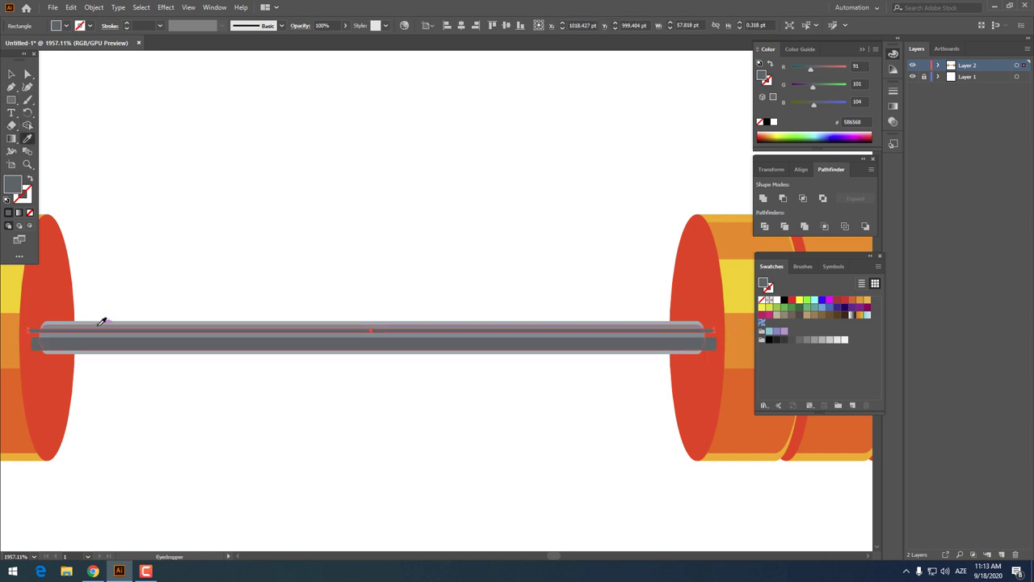
left_click(89, 322)
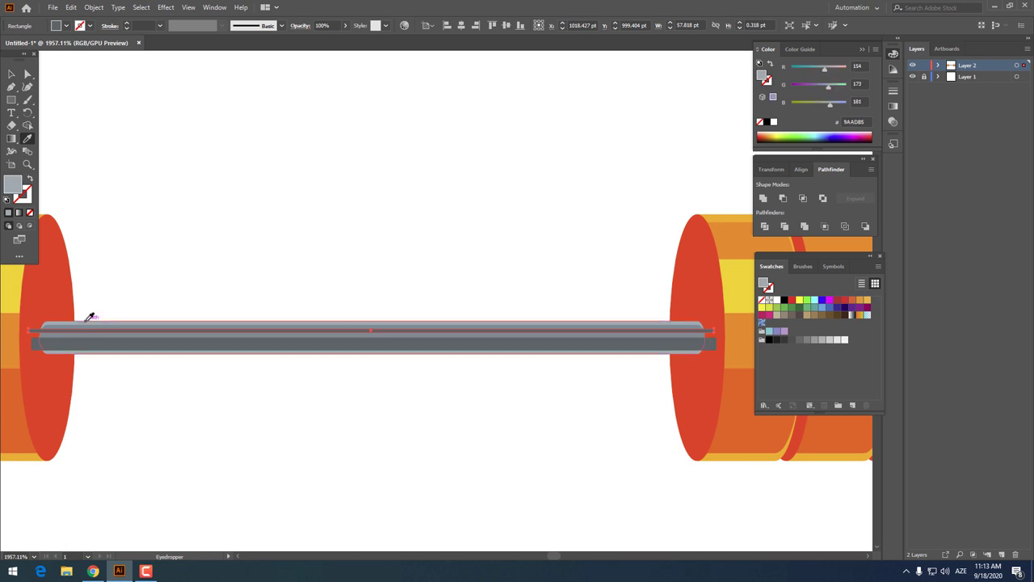
double_click(13, 184)
left_click_drag(358, 228, 356, 213)
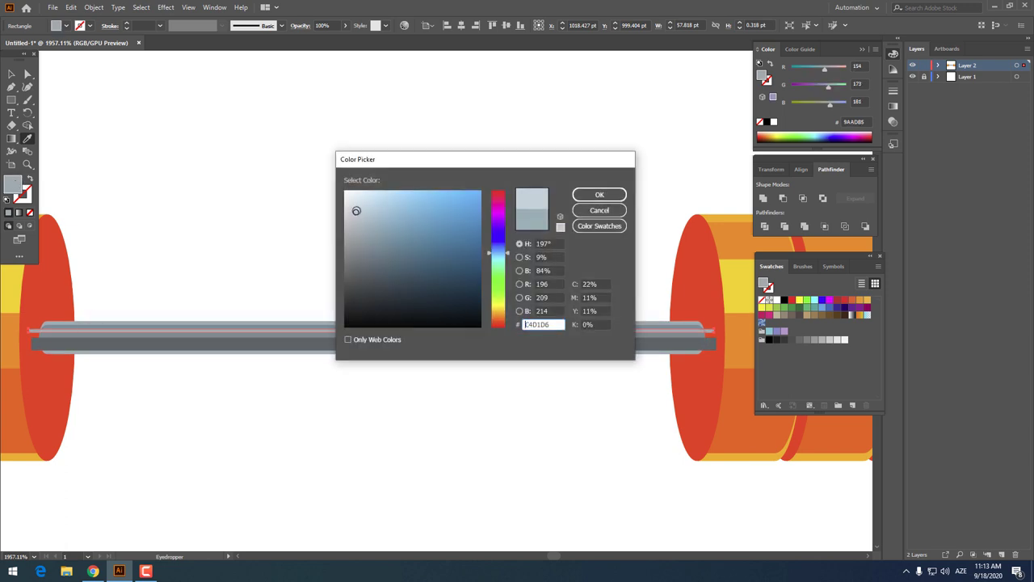
left_click(599, 195)
left_click(11, 75)
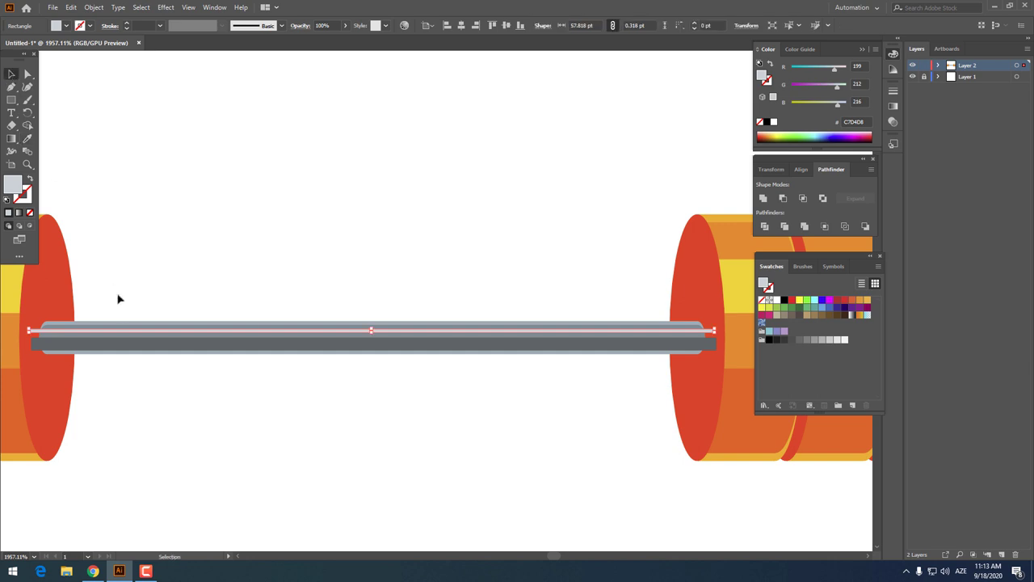
left_click(125, 346, "shift")
Ungroup the divided bar pieces and remove the overhanging pieces at both ends.
left_click(118, 329, "shift")
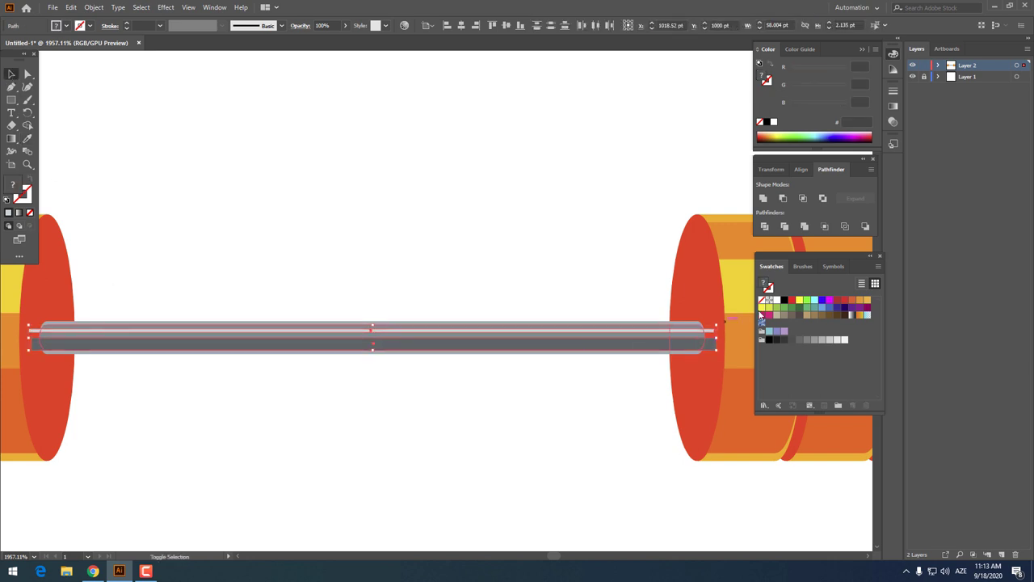
right_click(623, 328)
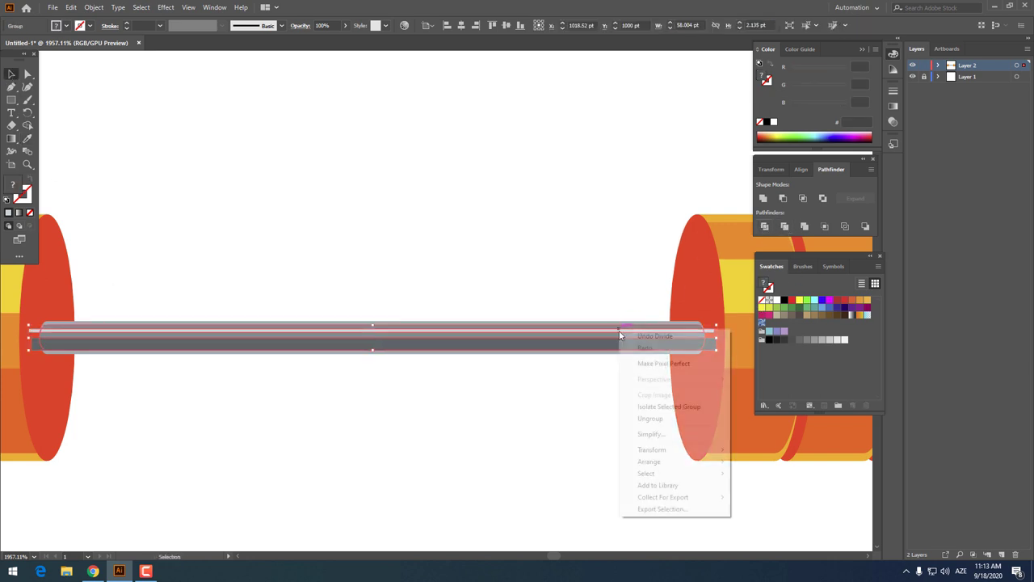
left_click(661, 419)
left_click(703, 382)
left_click(709, 339, "shift")
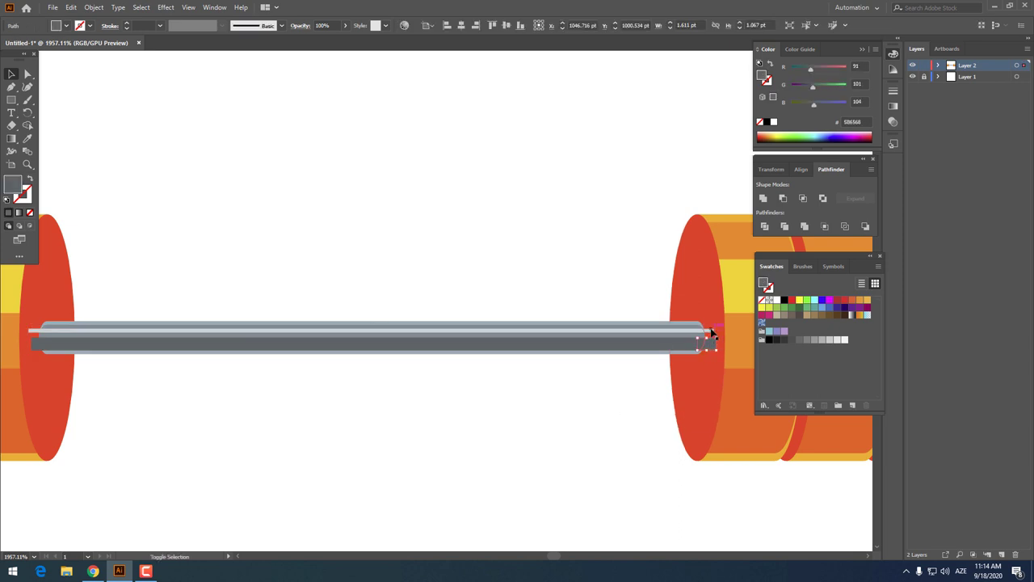
left_click(235, 414)
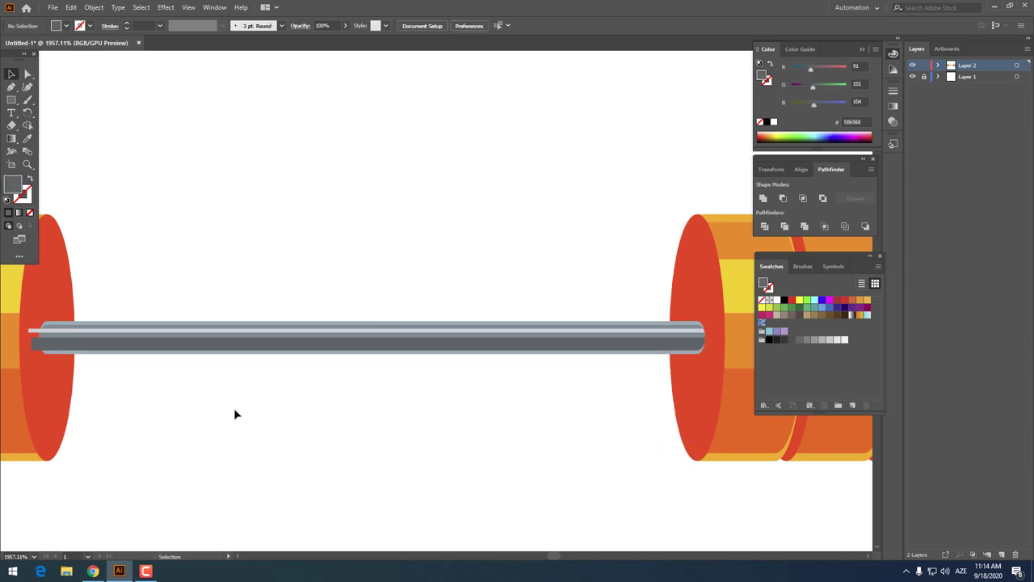
left_click(32, 340, "shift")
left_click(30, 331, "shift")
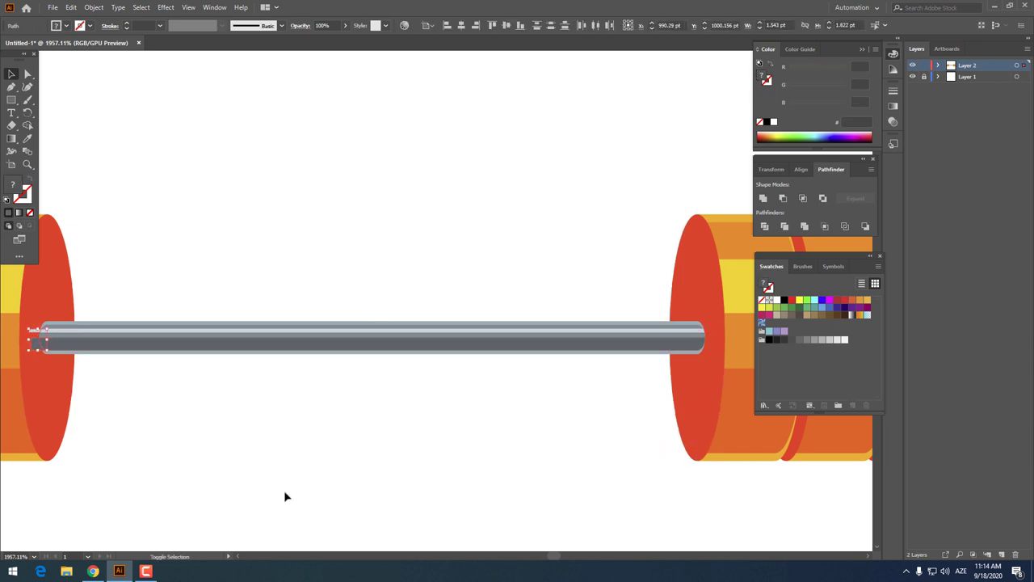
left_click(287, 496)
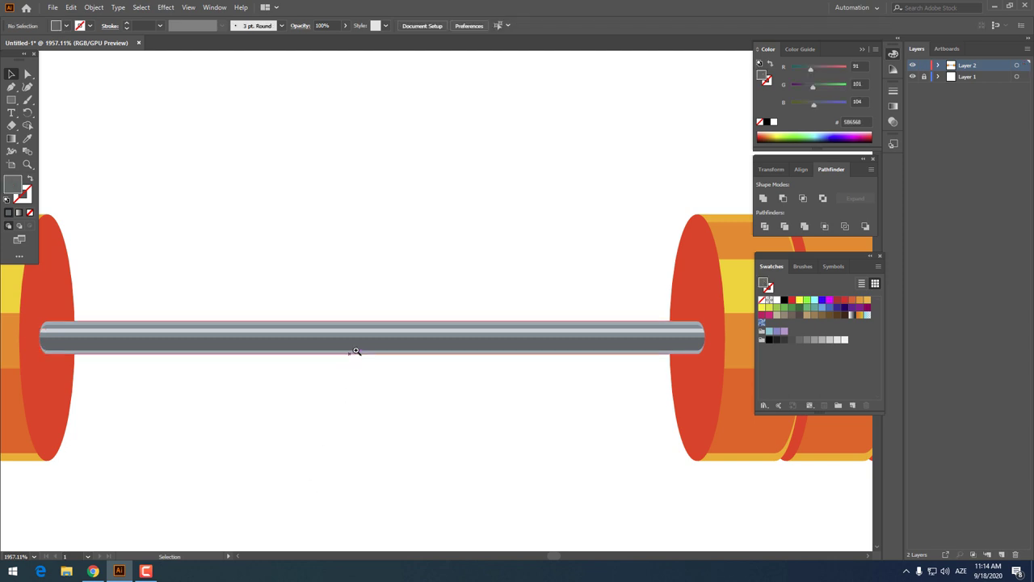
Zoom out and select the bar to check the trimmed, shaded result.
key("z")
left_click_drag(351, 350, 424, 414)
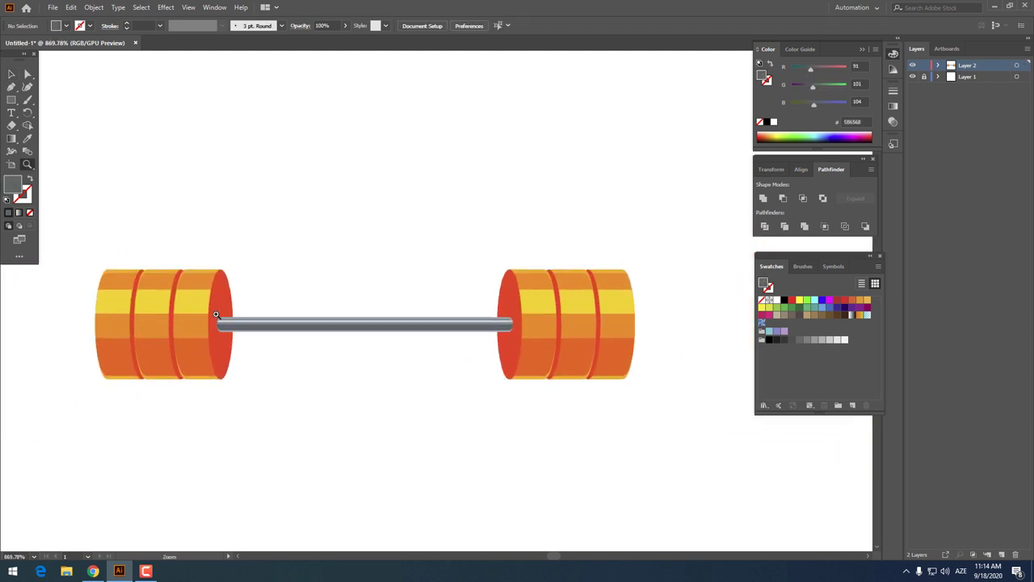
left_click(17, 79)
left_click(366, 343)
right_click(365, 341)
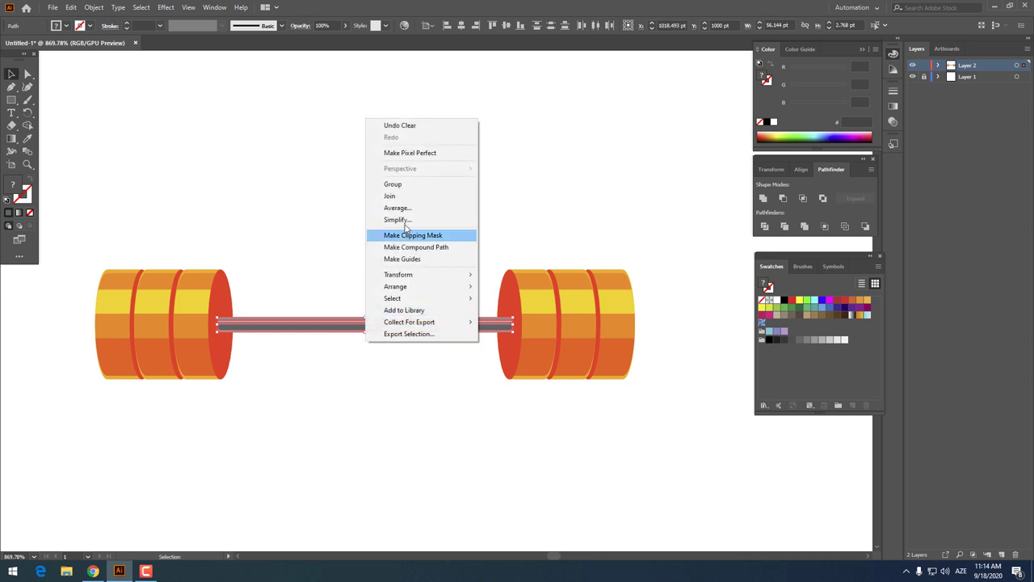
left_click(400, 402)
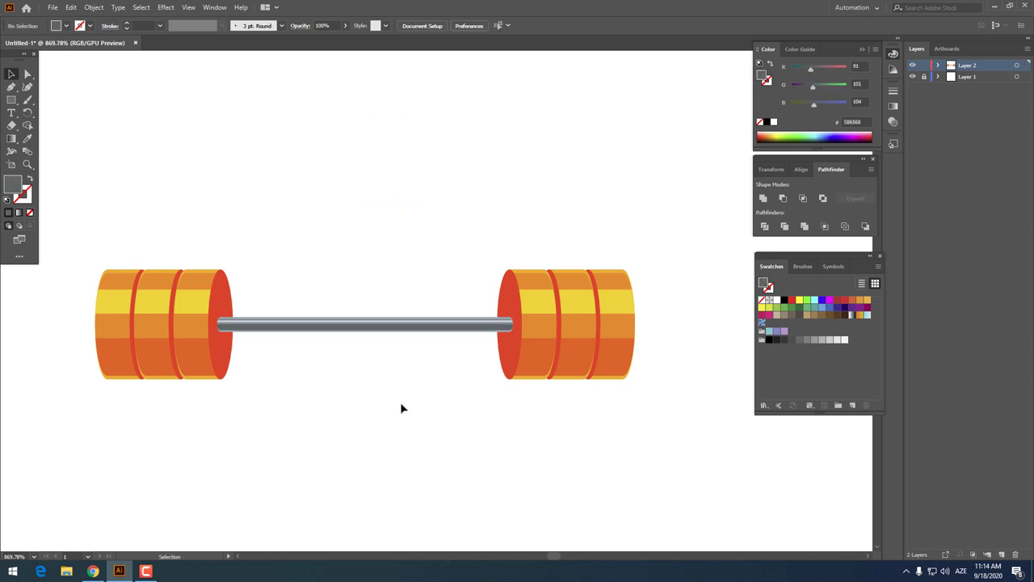
scroll(384, 409, "up", 1)
Draw a small grey rectangle over the bar and move it onto the left weight stack.
left_click(27, 164)
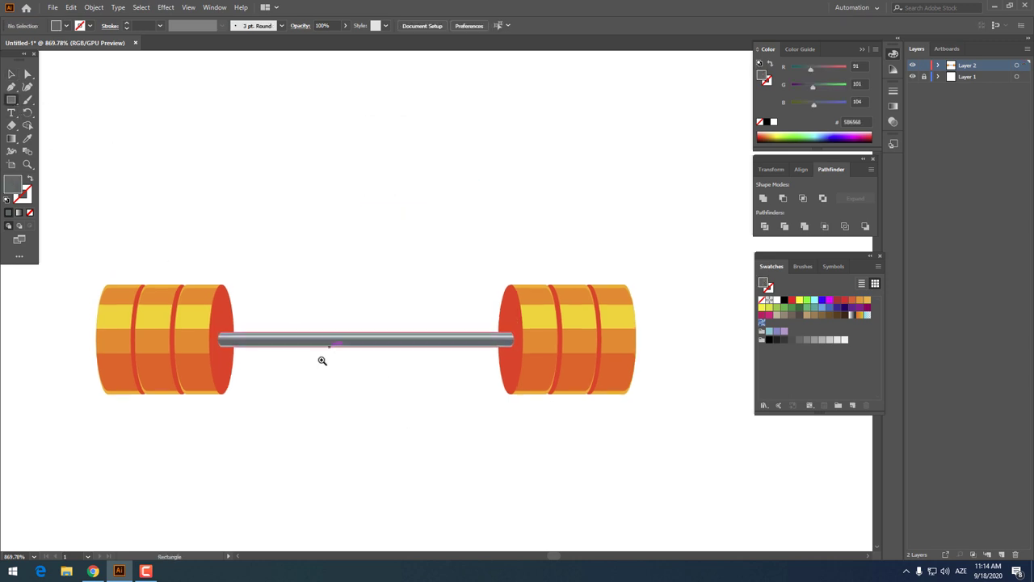
left_click(323, 361)
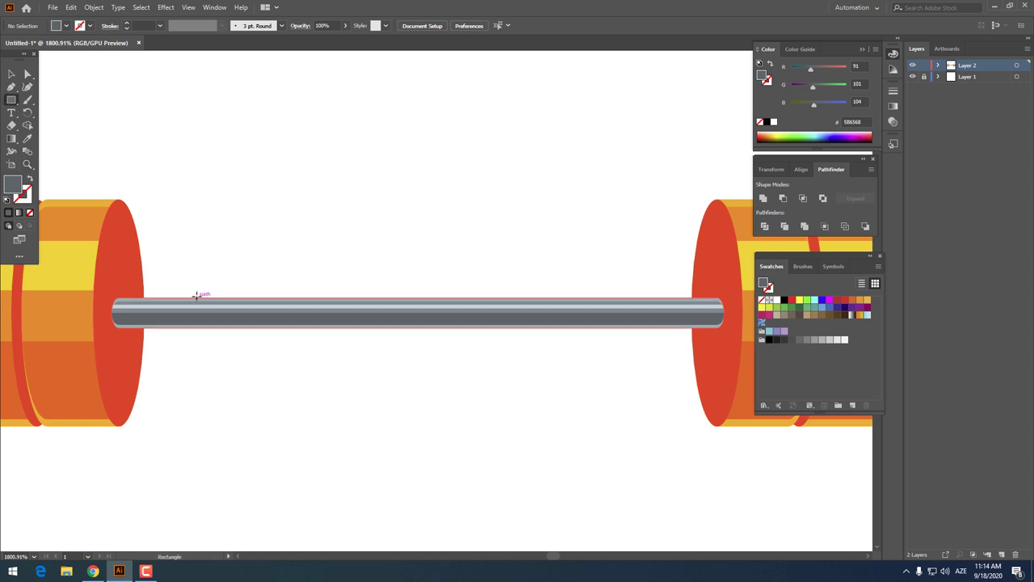
left_click_drag(197, 299, 293, 326)
scroll(358, 321, "down", 5)
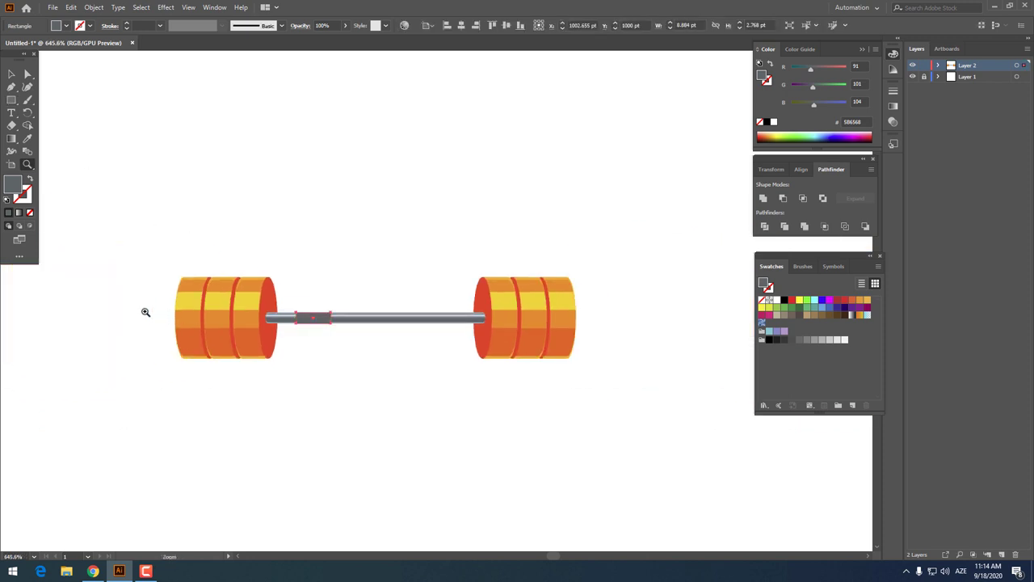
scroll(143, 310, "up", 2)
key("z")
left_click(12, 74)
left_click_drag(409, 327, 211, 338)
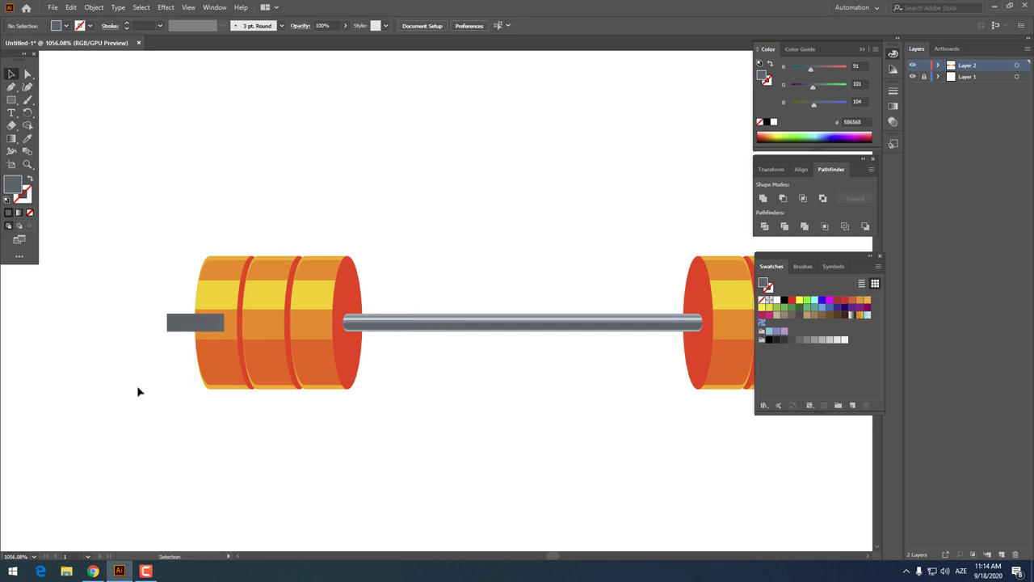
Round the small grey rectangle's left corners with its corner widgets.
left_click(174, 327)
key("a")
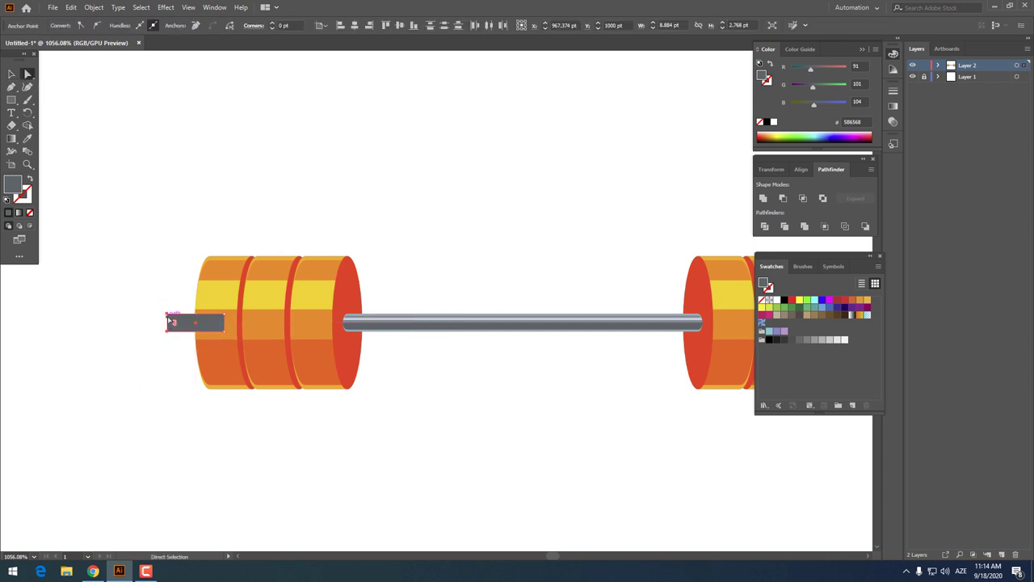
mouse_move(180, 324)
left_mouse_down()
mouse_move(186, 331)
mouse_move(140, 378)
left_mouse_up()
left_click(162, 353)
key("z")
left_click(162, 343)
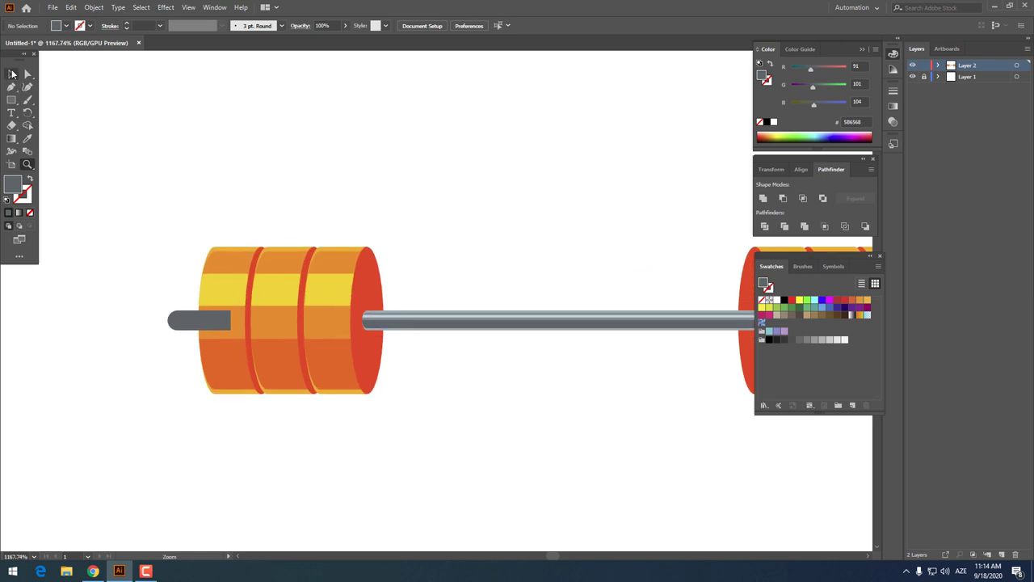
Send the rounded grey bar end backward behind the left plates.
right_click(173, 321)
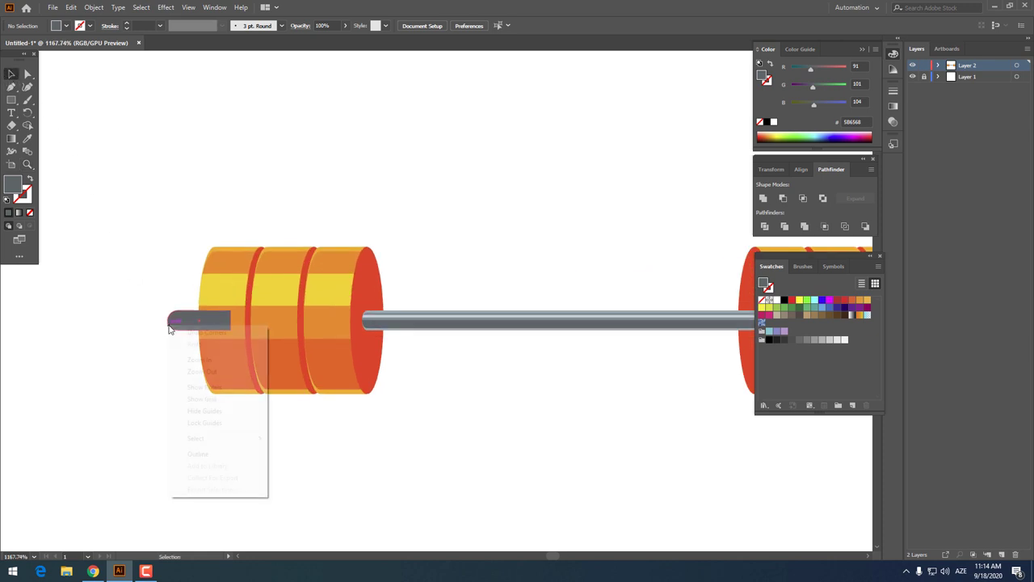
left_click(188, 311)
right_click(188, 323)
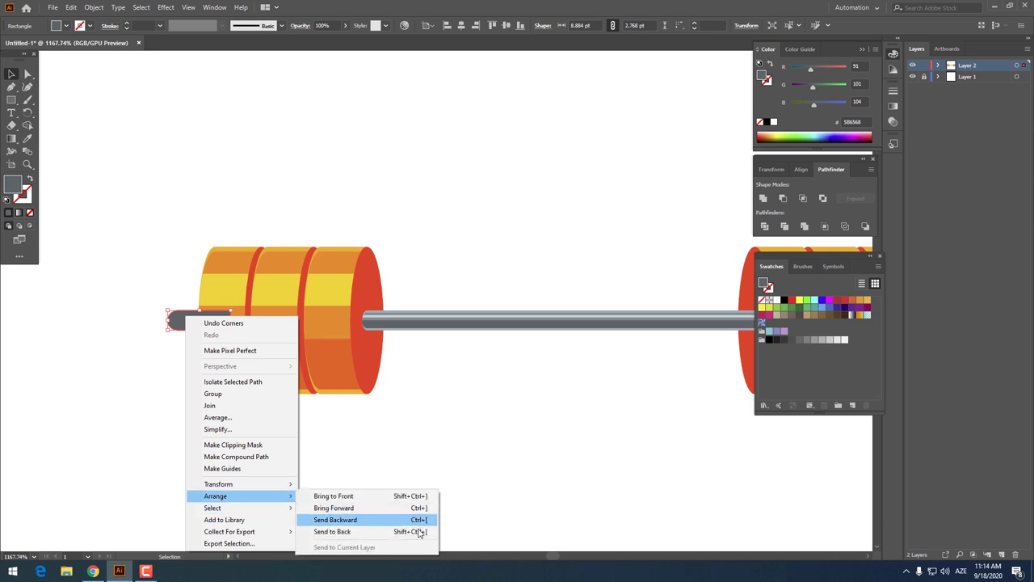
left_click(417, 396)
key("z")
mouse_move(428, 480)
left_mouse_down()
mouse_move(259, 370)
mouse_move(360, 403)
left_mouse_up()
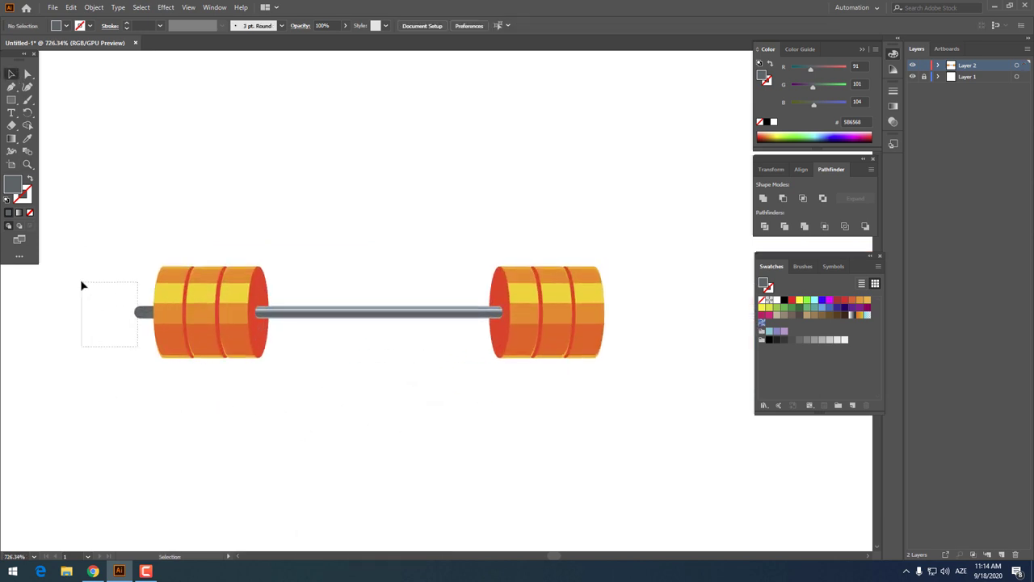
Copy the grey stub and paste a duplicate directly in front of it.
left_click_drag(81, 285, 83, 287)
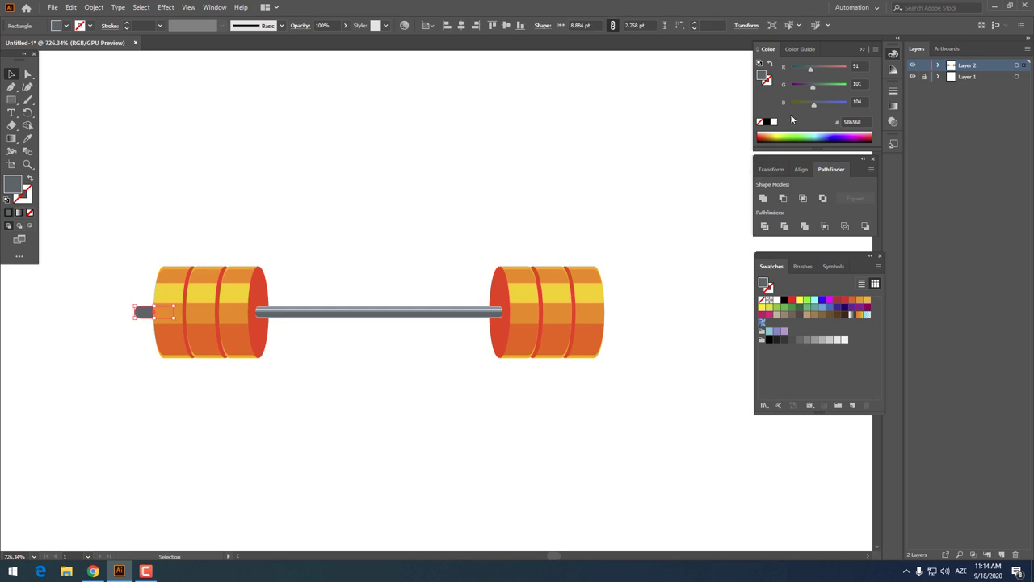
left_click(143, 316)
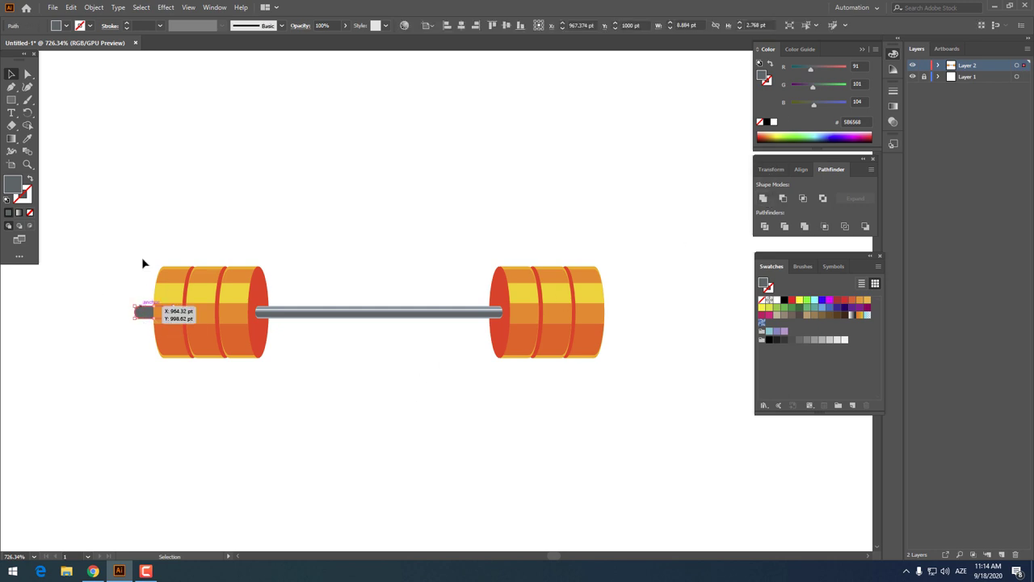
left_click(71, 8)
left_click(93, 59)
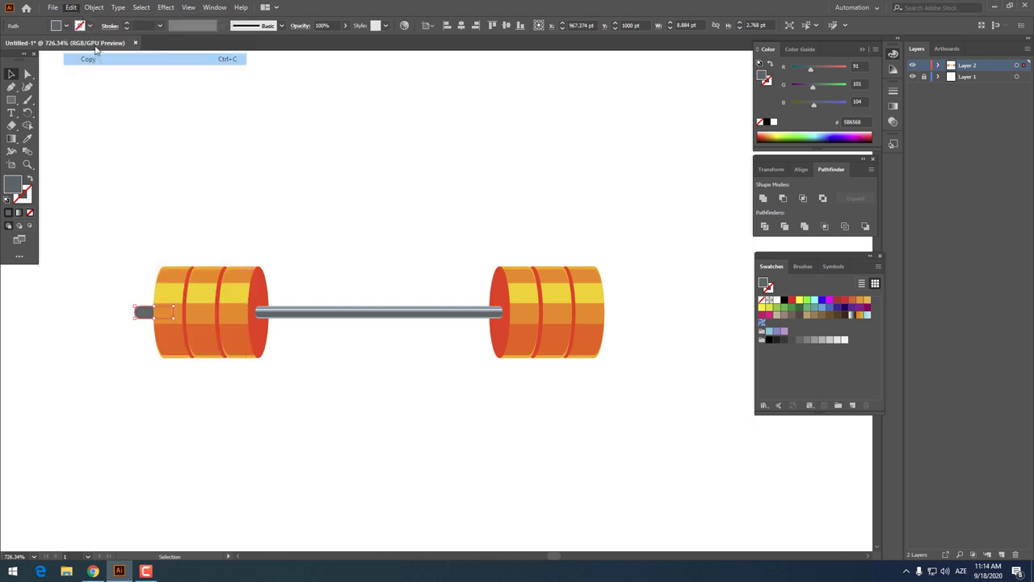
left_click(71, 7)
left_click(88, 81)
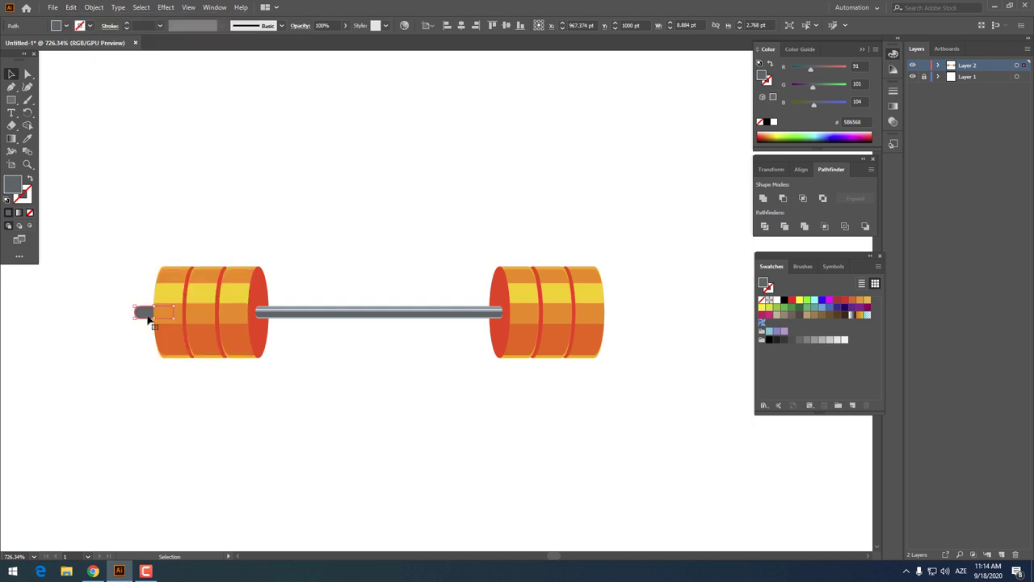
Move the stub copy beside the right plates and reflect it horizontally.
left_click_drag(149, 319, 592, 410)
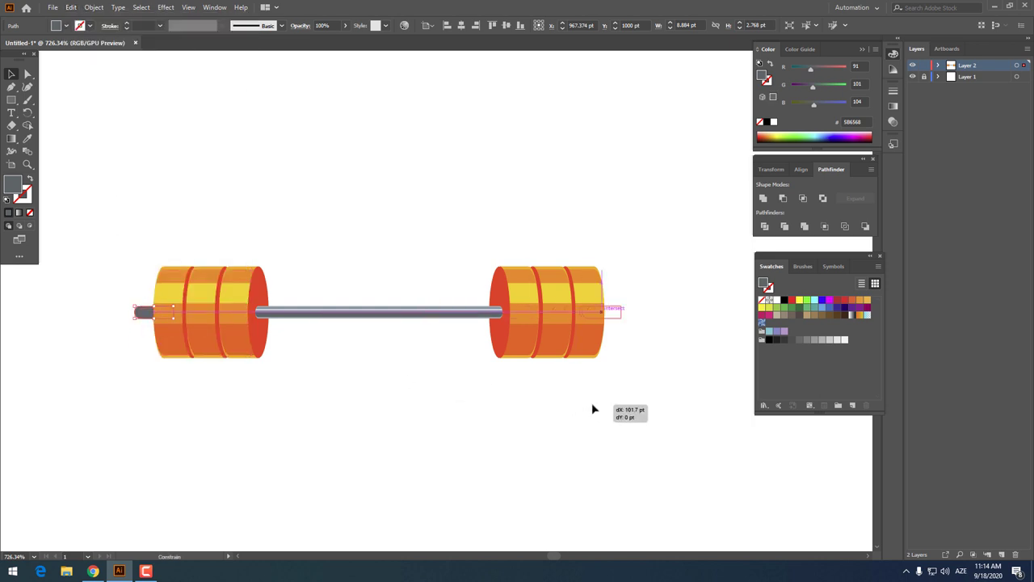
left_click_drag(592, 410, 593, 410)
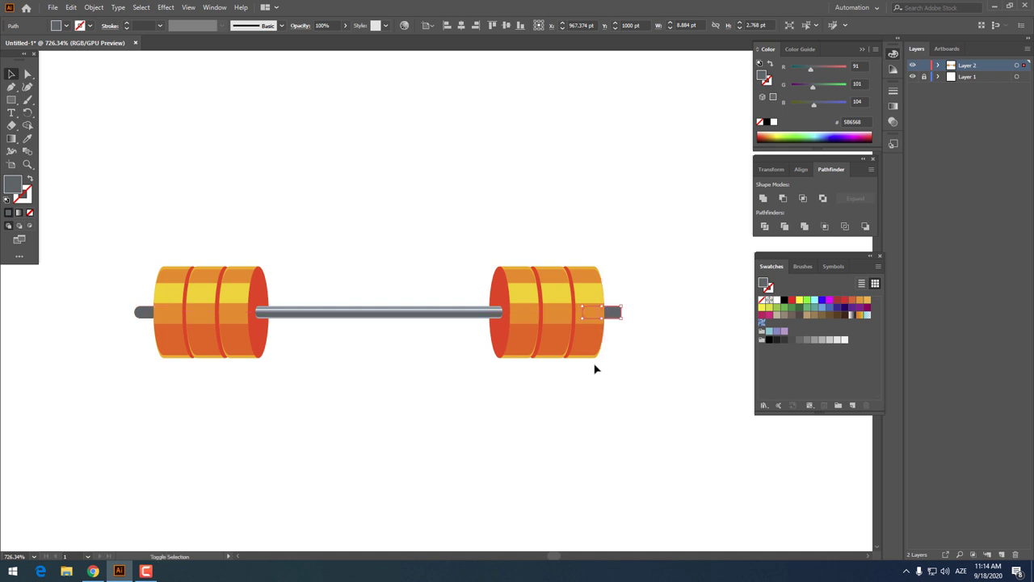
right_click(611, 312)
mouse_move(643, 477)
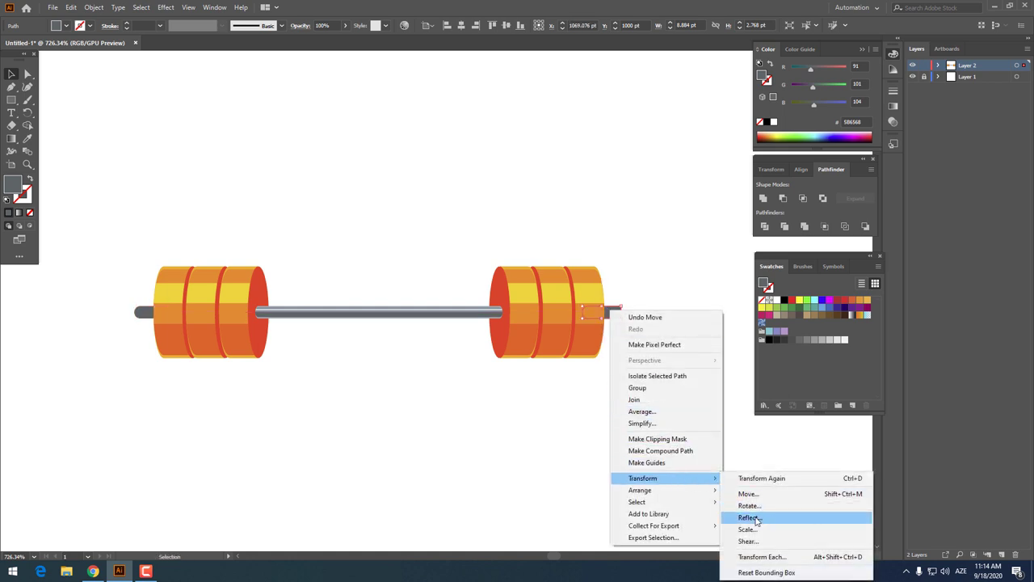
left_click(756, 518)
left_click(498, 332)
left_click(655, 425)
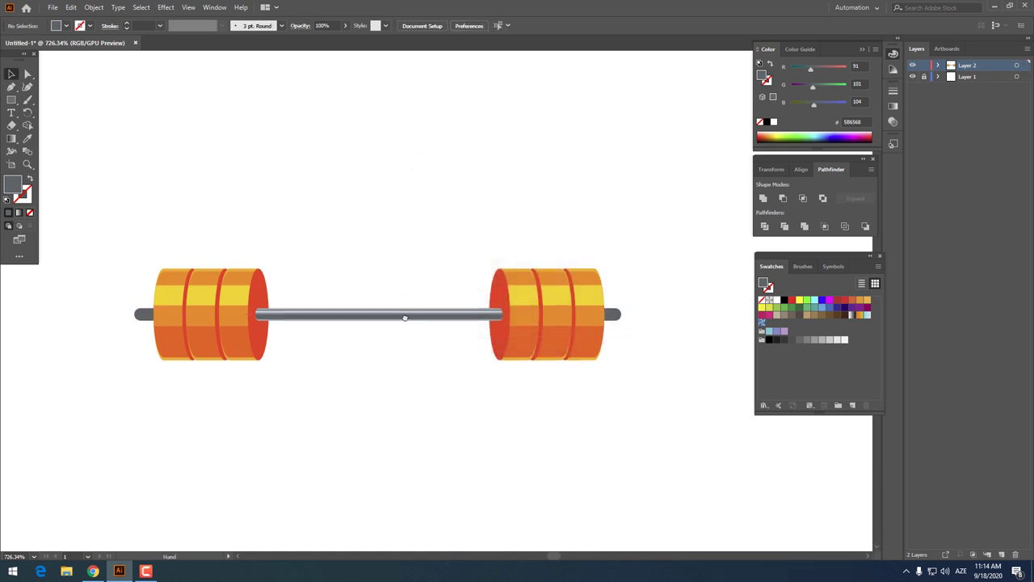
key("z")
left_click_drag(107, 321, 48, 309)
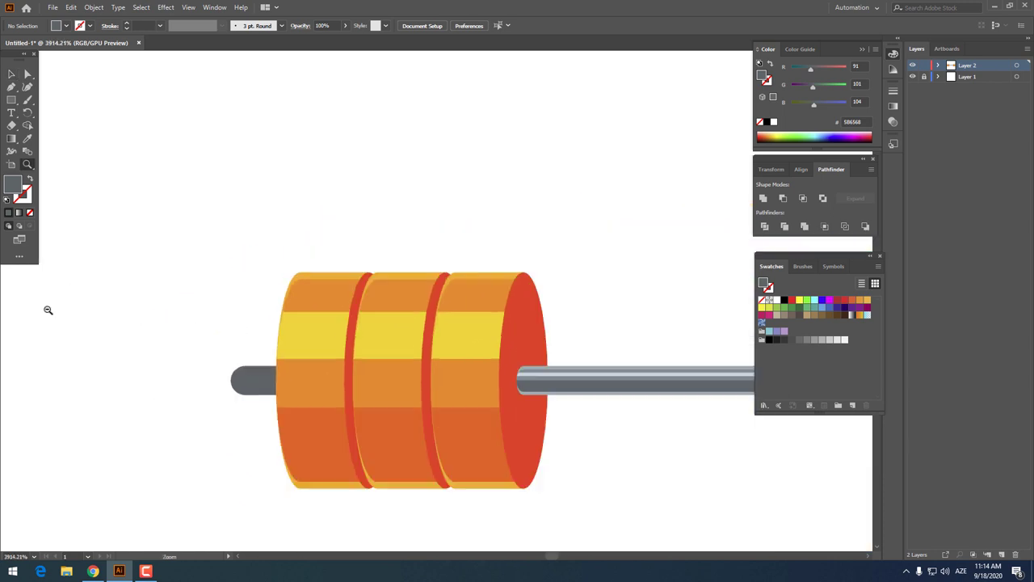
scroll(404, 342, "down", 5)
scroll(341, 356, "up", 2)
scroll(369, 322, "up", 2)
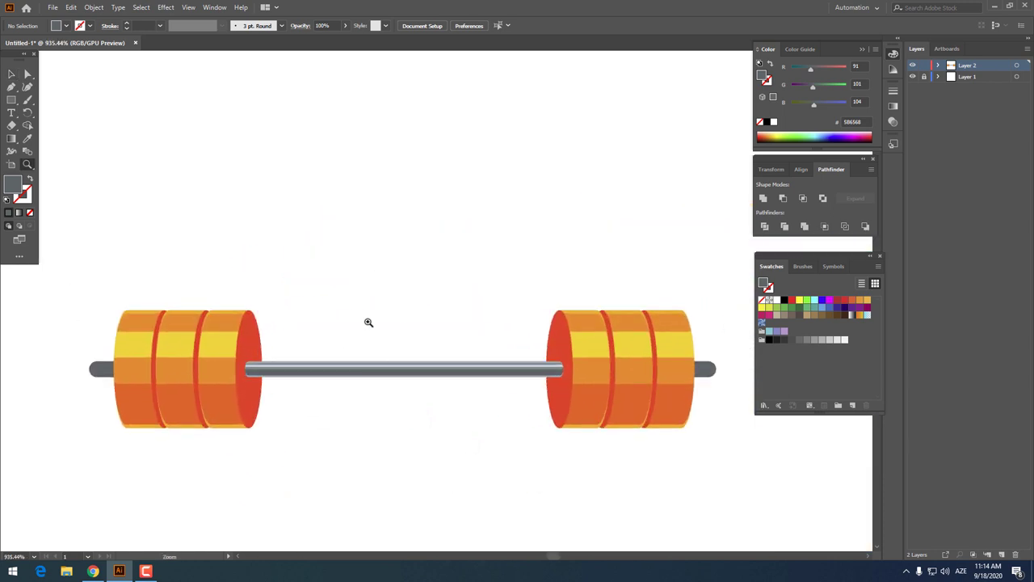
scroll(355, 348, "up", 1)
scroll(342, 380, "up", 1)
scroll(351, 381, "down", 2)
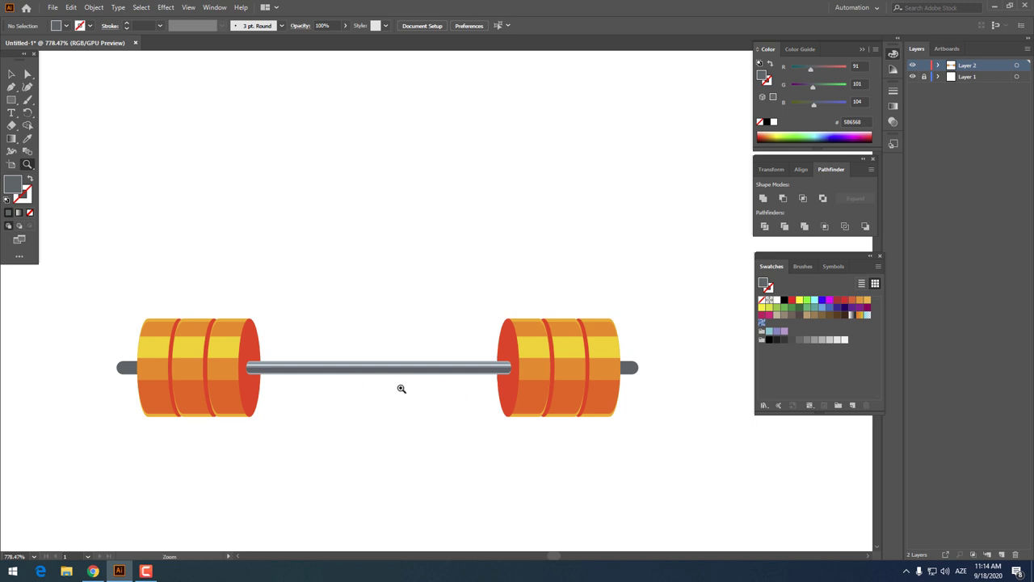
scroll(401, 389, "up", 1)
left_click(10, 75)
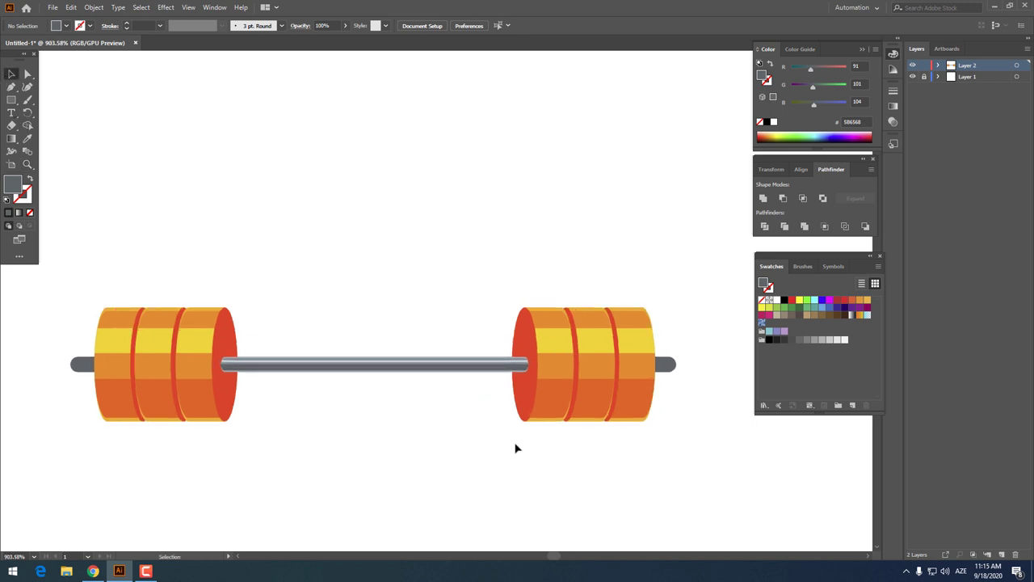
key("z")
scroll(353, 388, "down", 3)
scroll(275, 348, "up", 2)
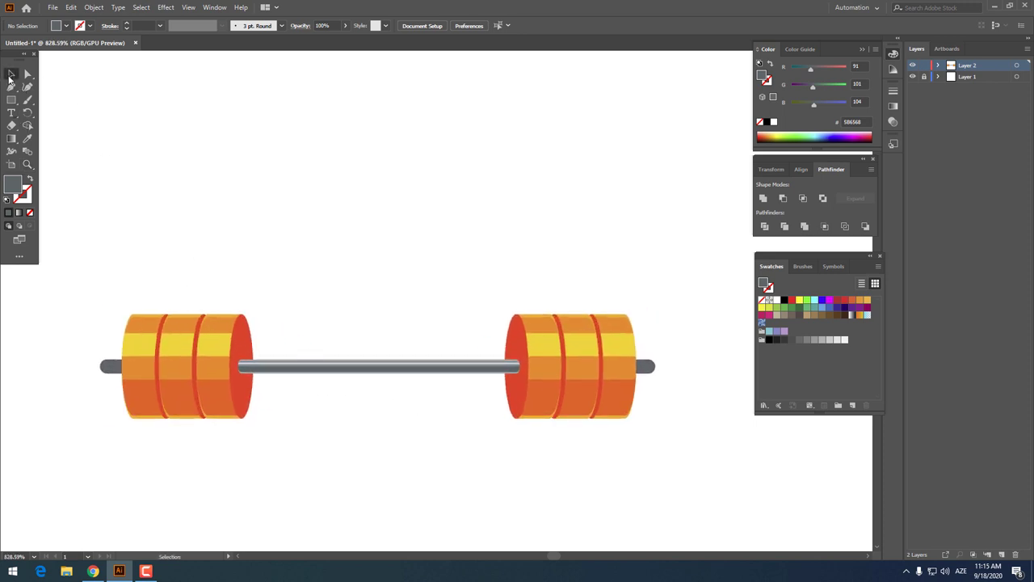
Draw a tall thin rectangle down from the bar's left end, filled dark red D82900.
left_click_drag(294, 402, 358, 462)
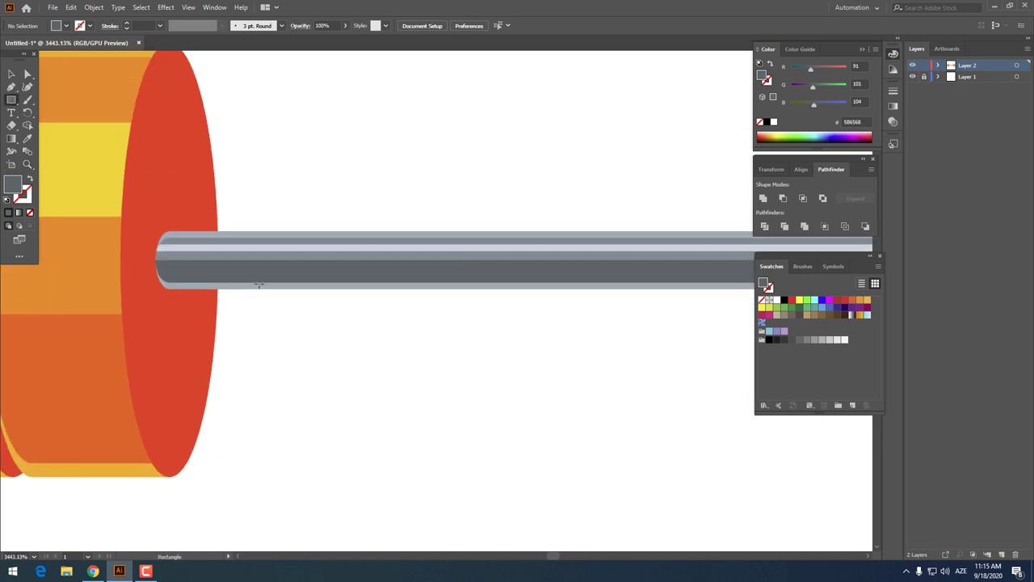
left_click_drag(158, 250, 193, 499)
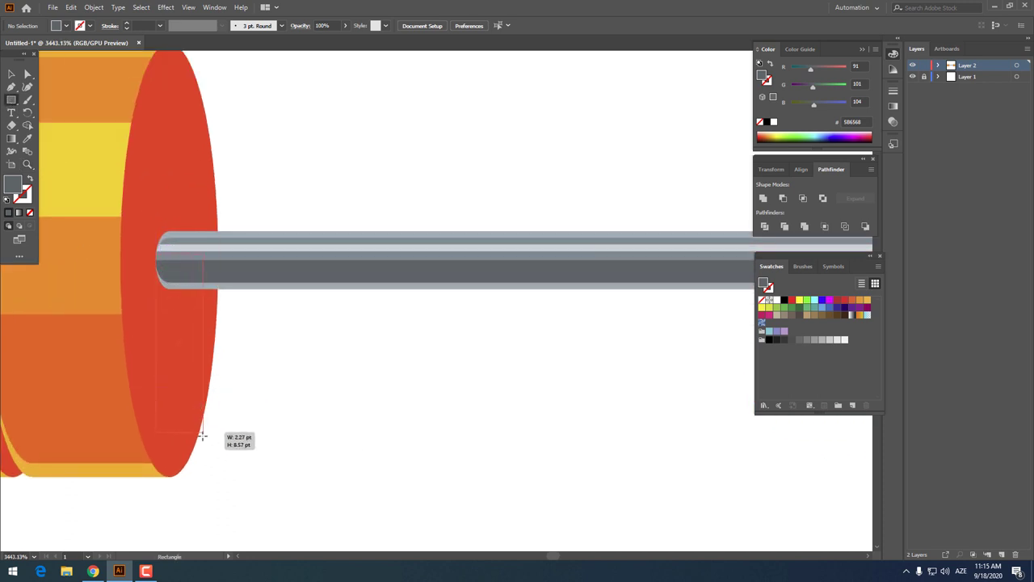
key("i")
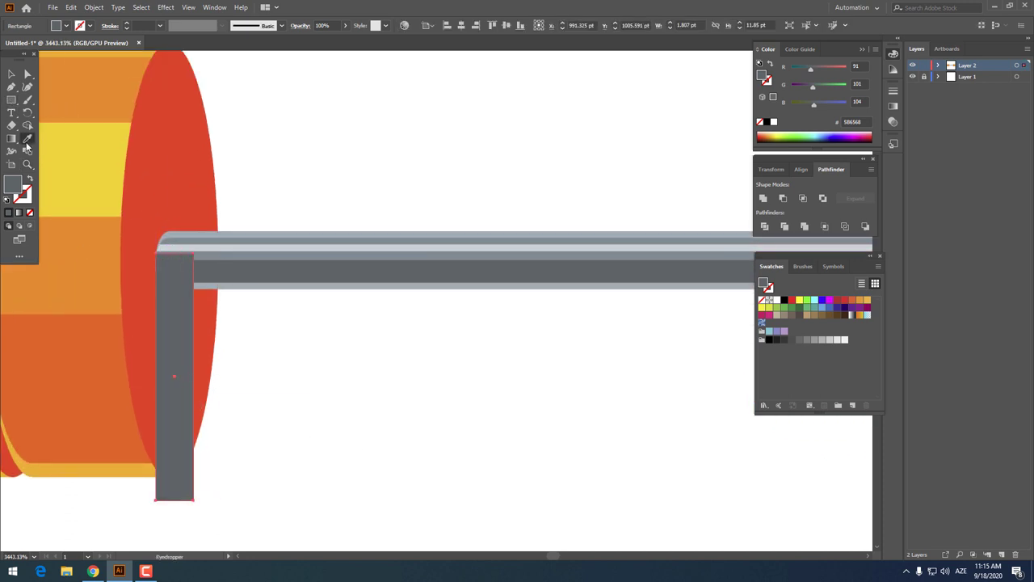
left_click(179, 169)
double_click(12, 186)
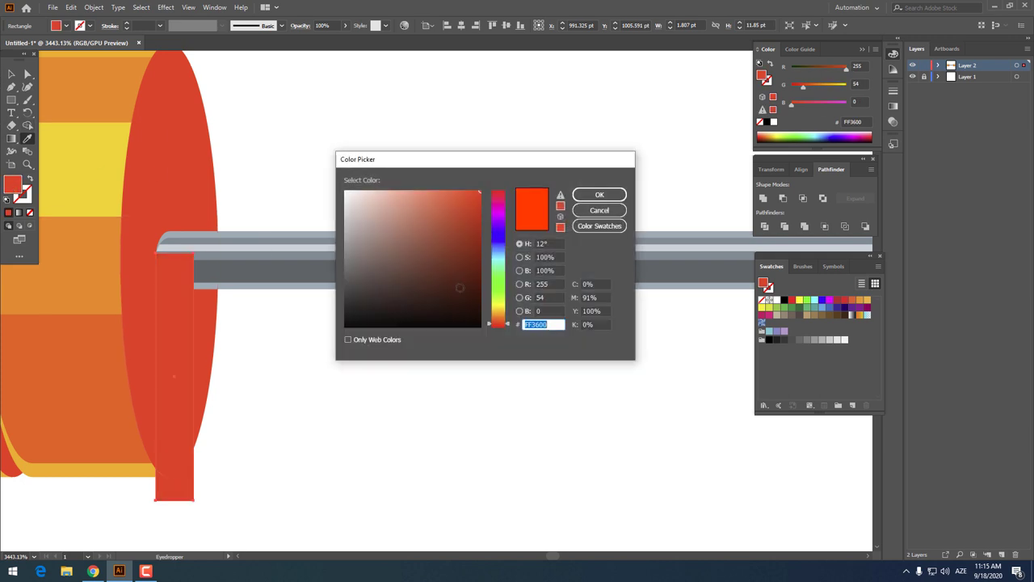
left_click(479, 211)
left_click(600, 195)
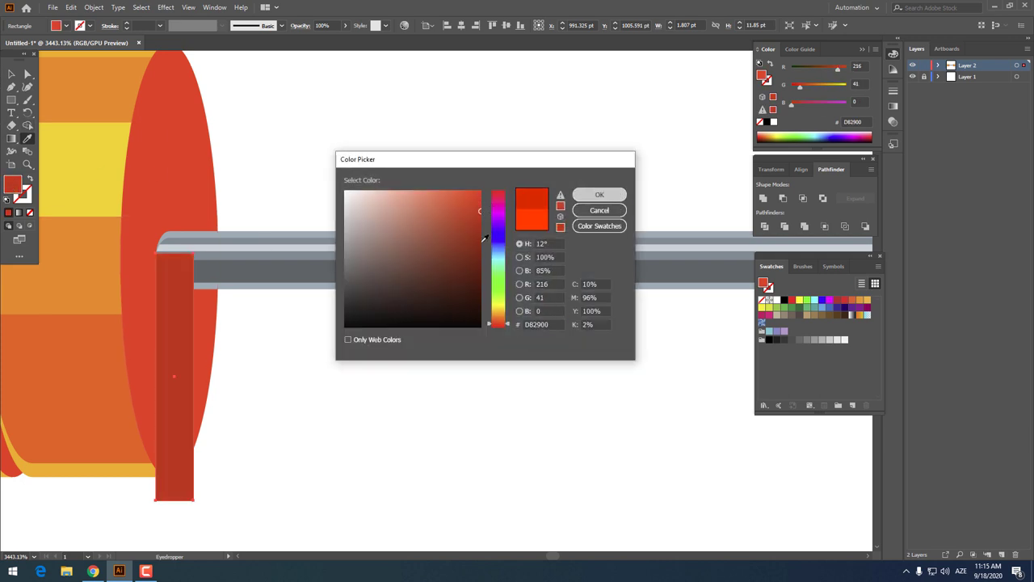
Drag the red strip's bottom-right anchor to slant it into a parallelogram.
key("v")
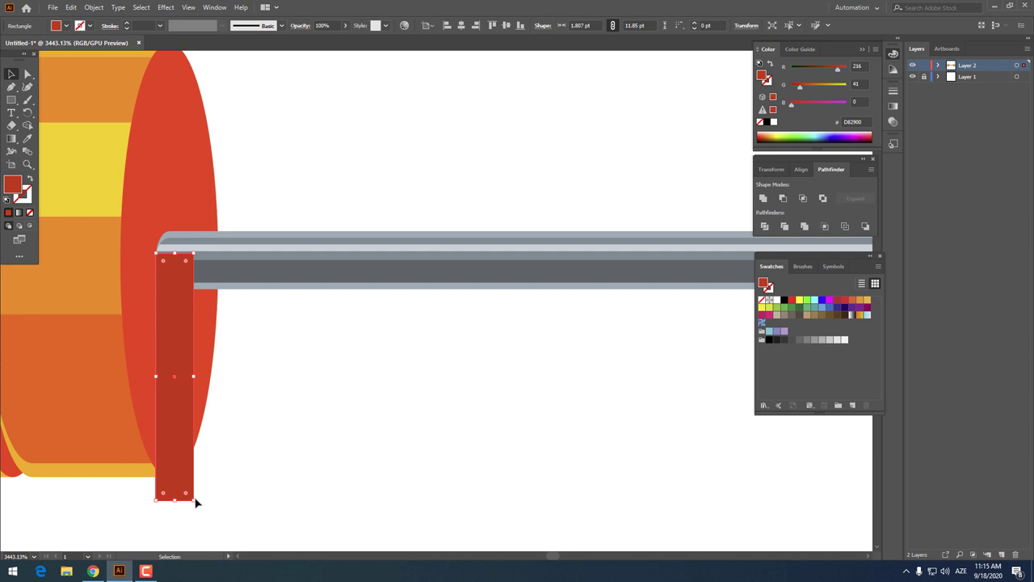
left_click(26, 75)
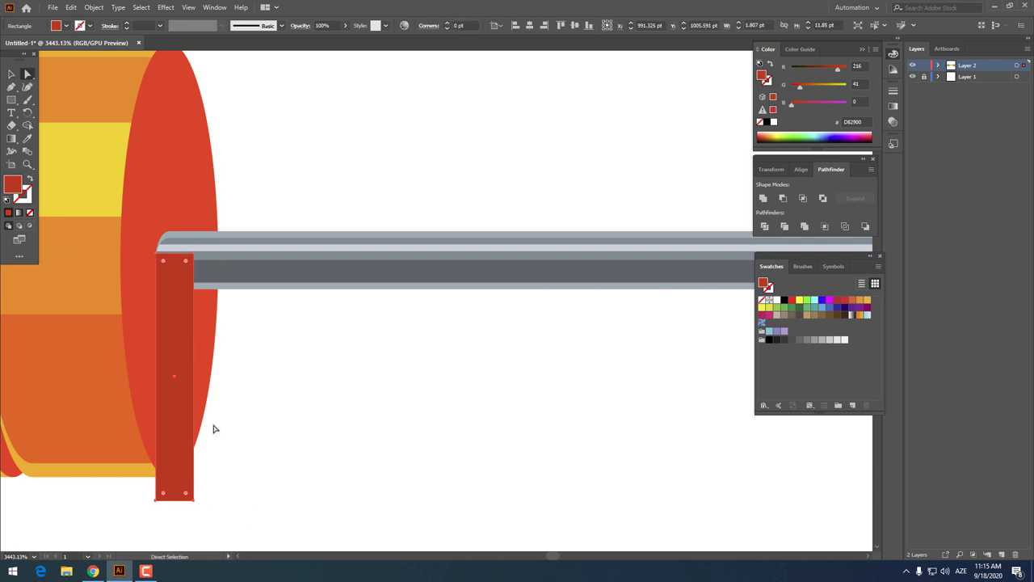
left_click_drag(180, 315, 179, 319)
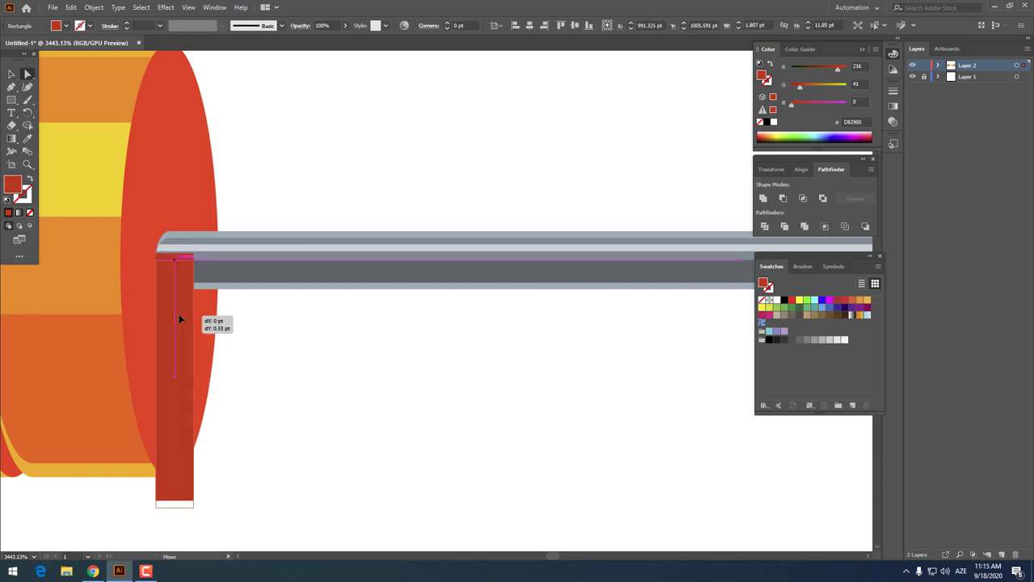
scroll(321, 436, "down", 3)
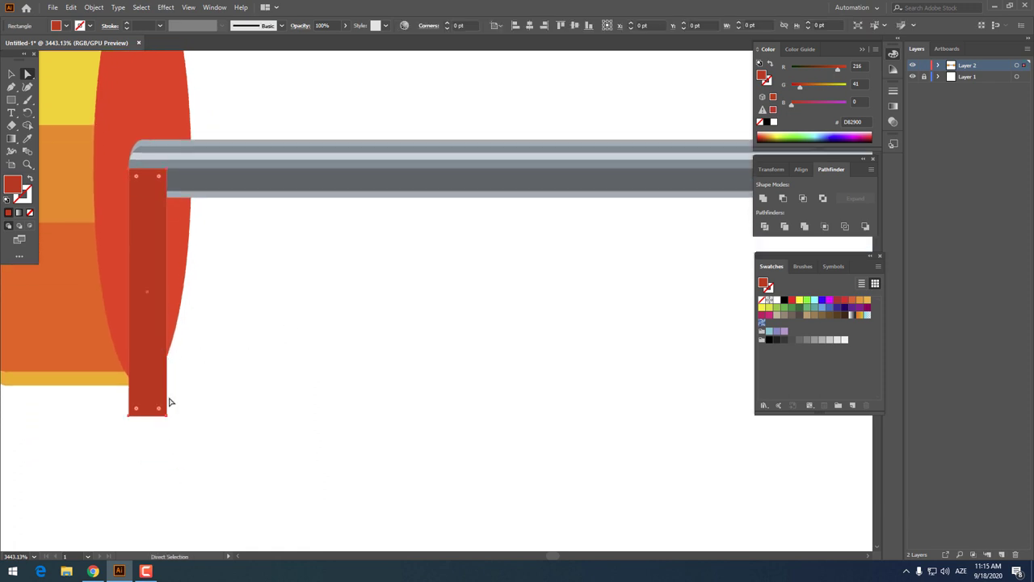
left_click_drag(167, 417, 211, 353)
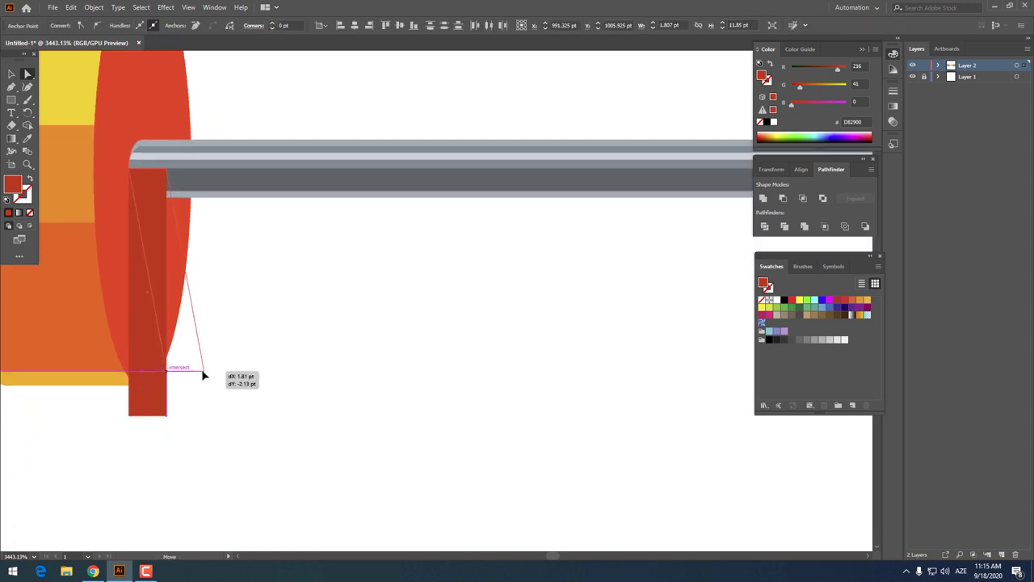
left_click_drag(210, 353, 212, 370)
Bring the grey bar group to the front, above the red strip.
key("v")
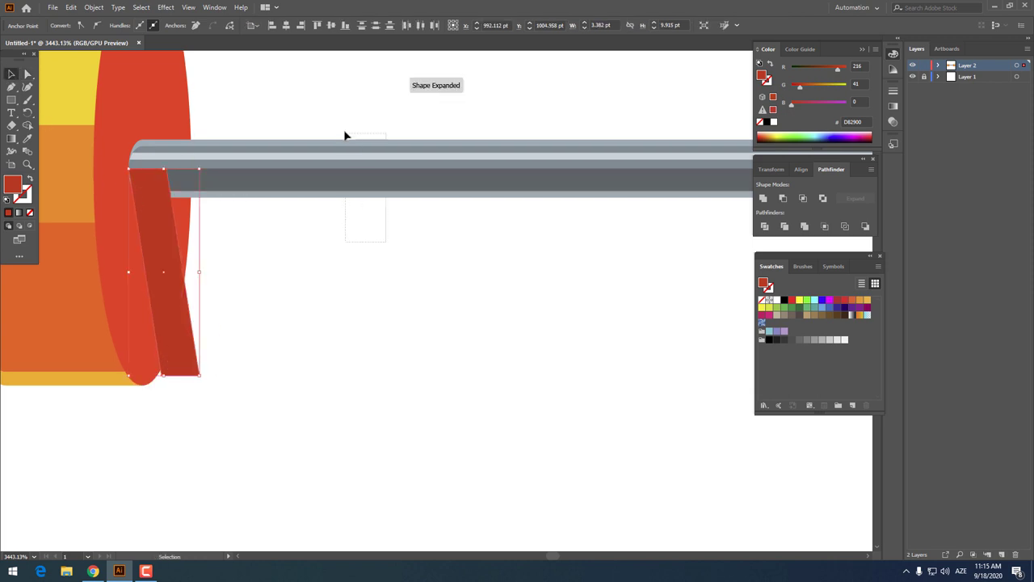
left_click_drag(344, 135, 351, 138)
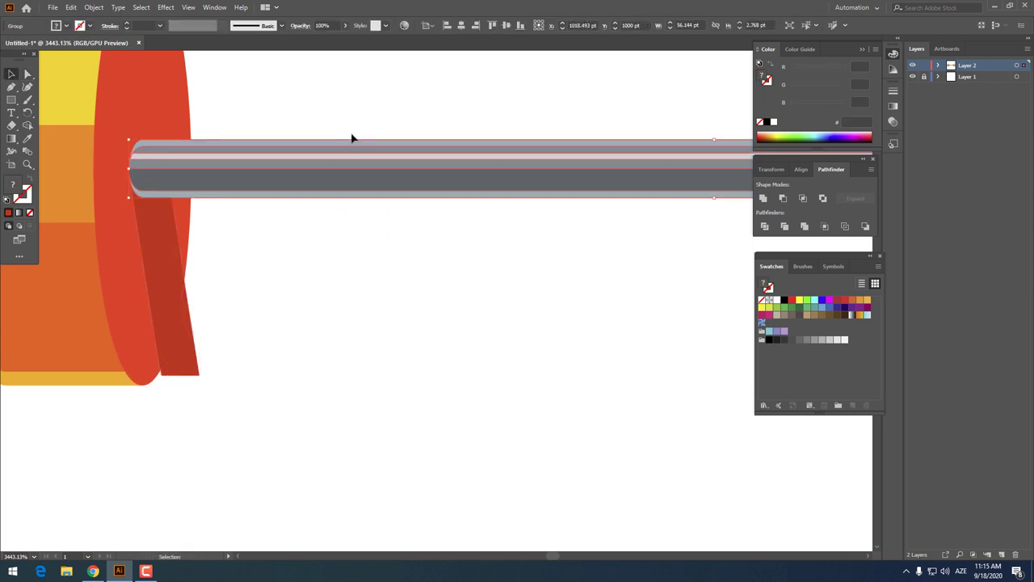
right_click(331, 181)
mouse_move(361, 298)
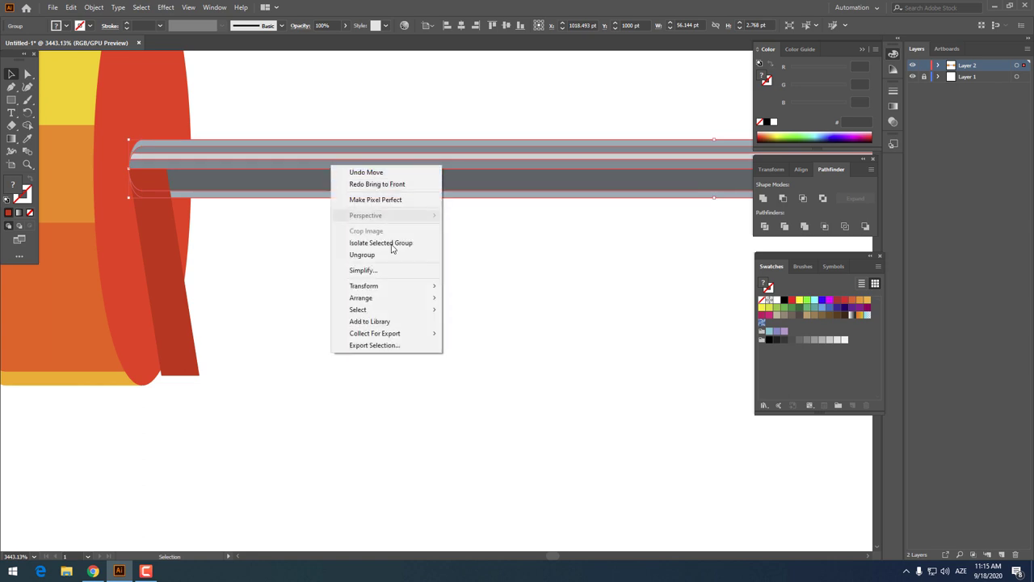
left_click(521, 302)
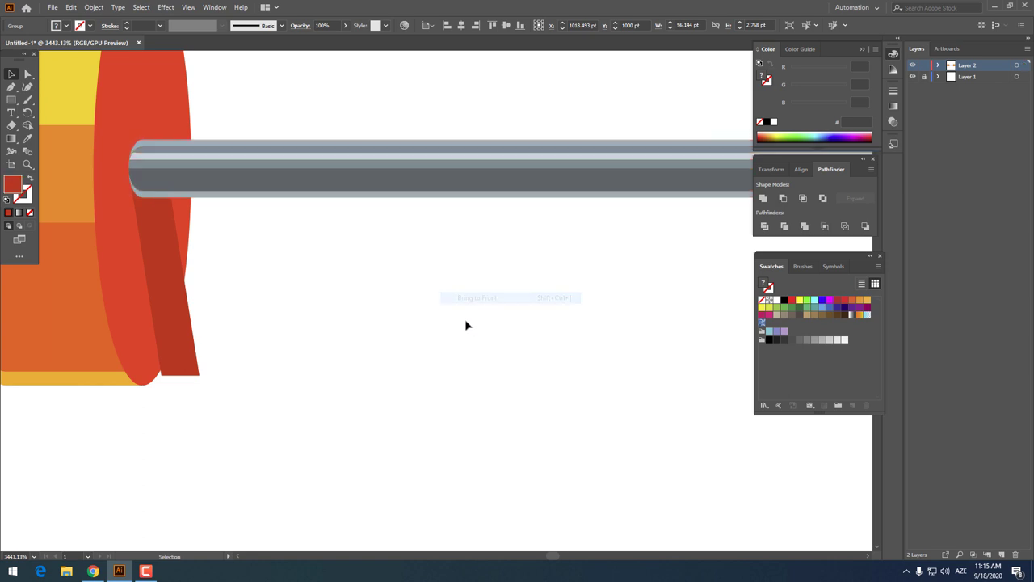
key("ctrl+0")
key("z")
left_click_drag(108, 341, 175, 232)
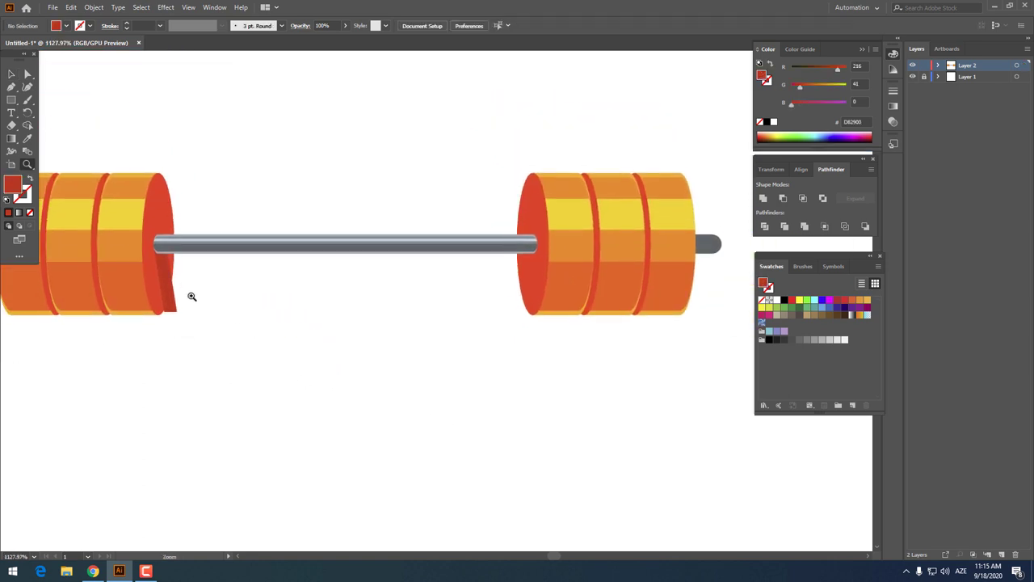
Copy the left dark-red slanted piece and paste it in front.
left_click_drag(192, 294, 277, 342)
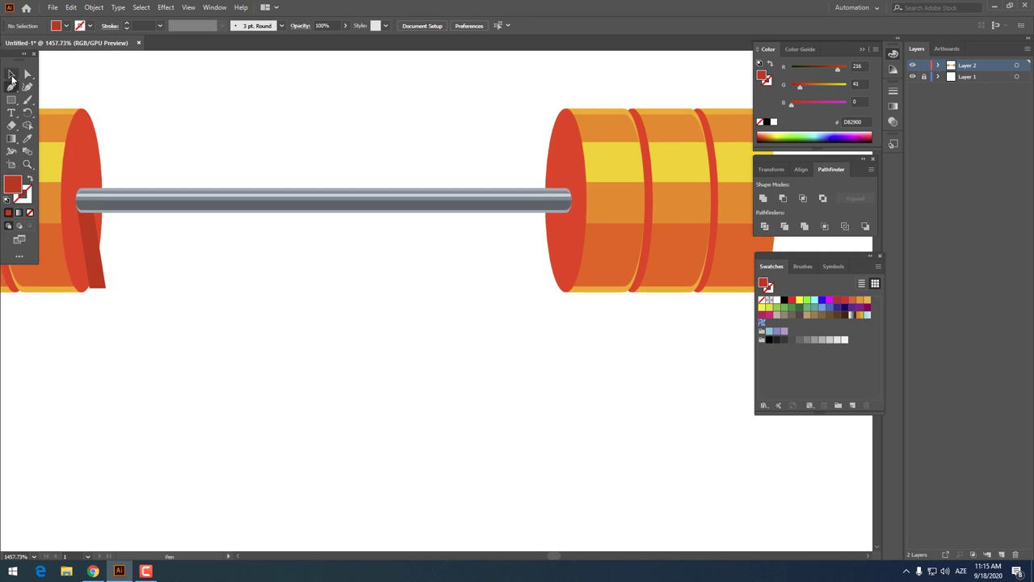
left_click(11, 74)
left_click(91, 235)
left_click(71, 7)
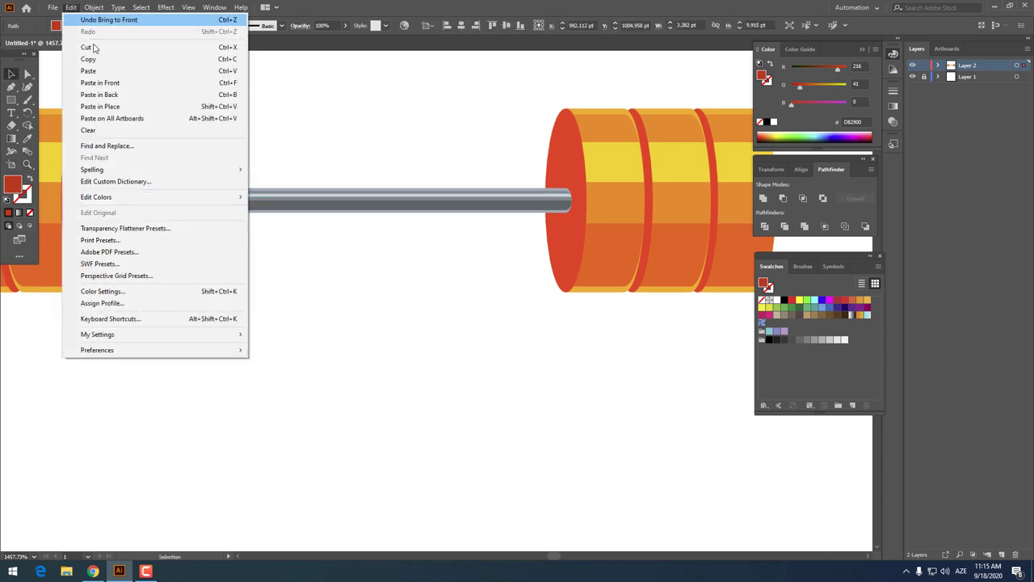
left_click(100, 59)
left_click(93, 7)
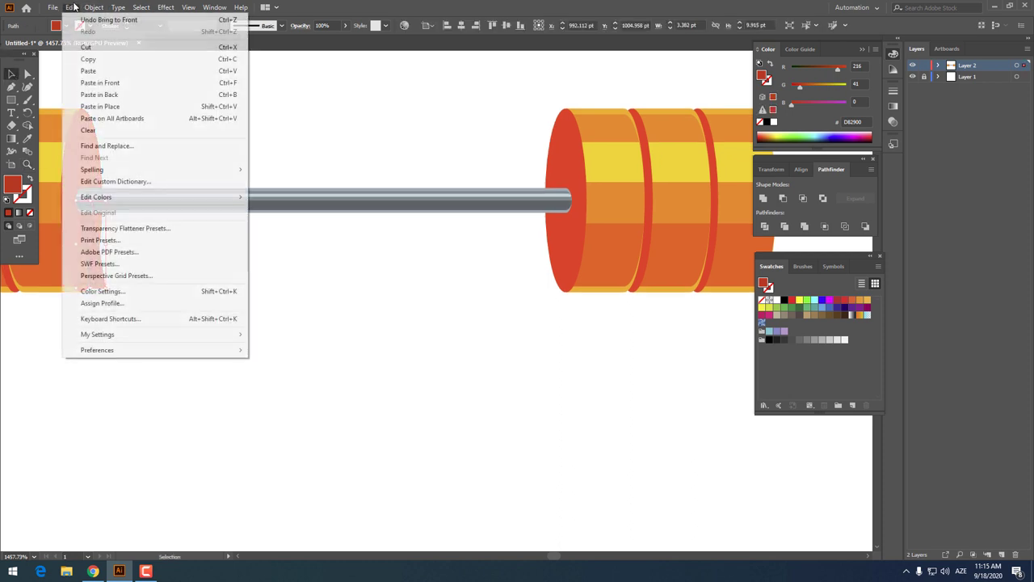
left_click(115, 81)
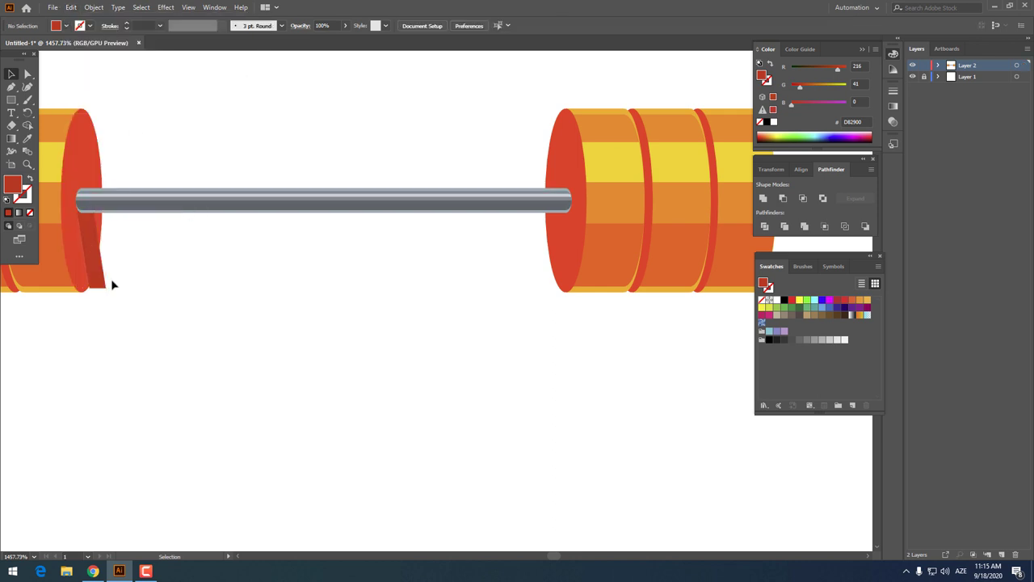
Move the copy to the rod's right end, reflect it, and fit it against the right face.
left_click_drag(101, 278, 555, 279)
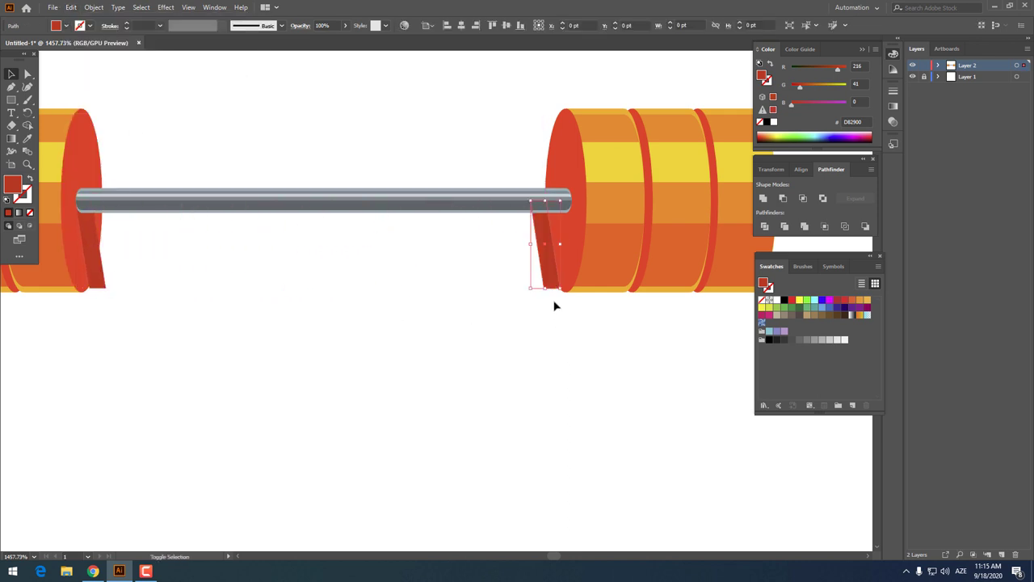
right_click(544, 255)
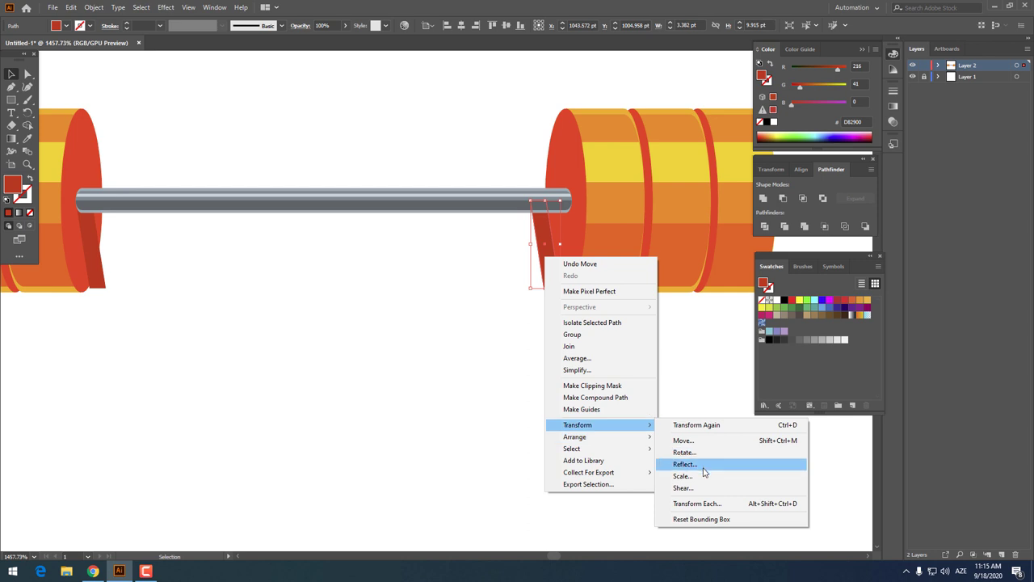
left_click(768, 467)
left_click(501, 332)
left_click_drag(547, 252, 568, 226)
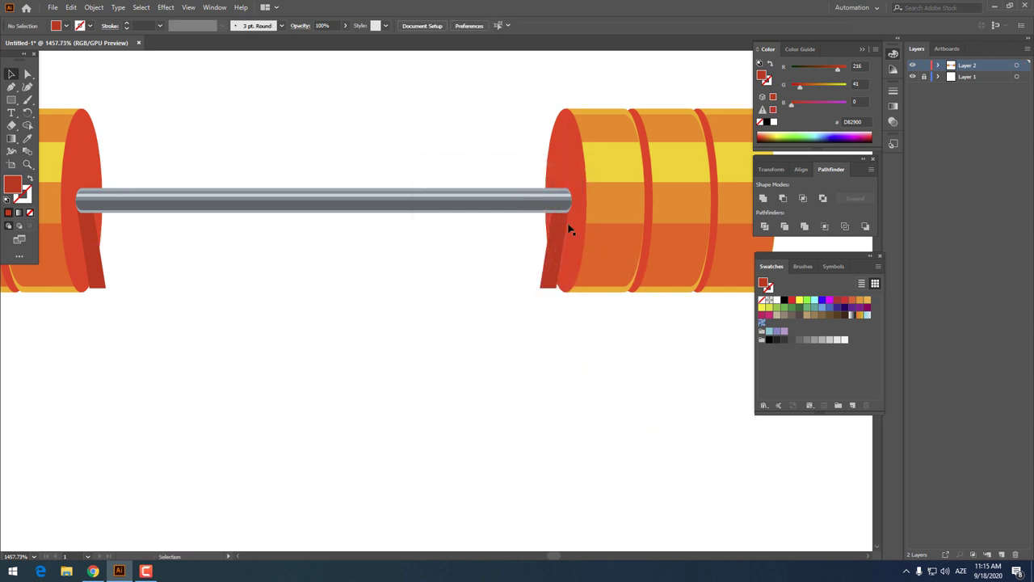
scroll(526, 295, "up", 5)
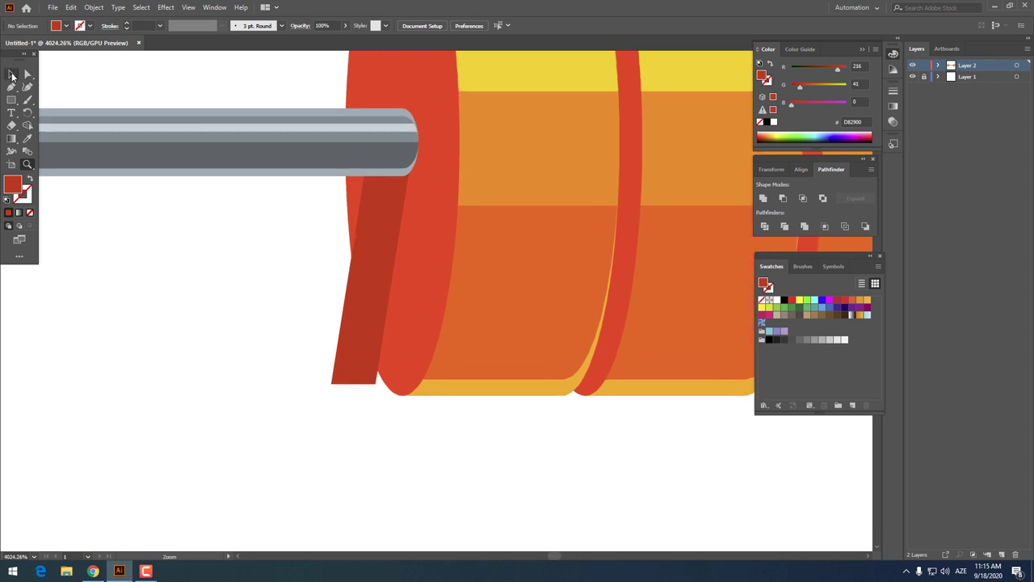
Nudge the right dark-red wedge a fraction of a point right, then zoom out to the whole barbell.
left_click(12, 75)
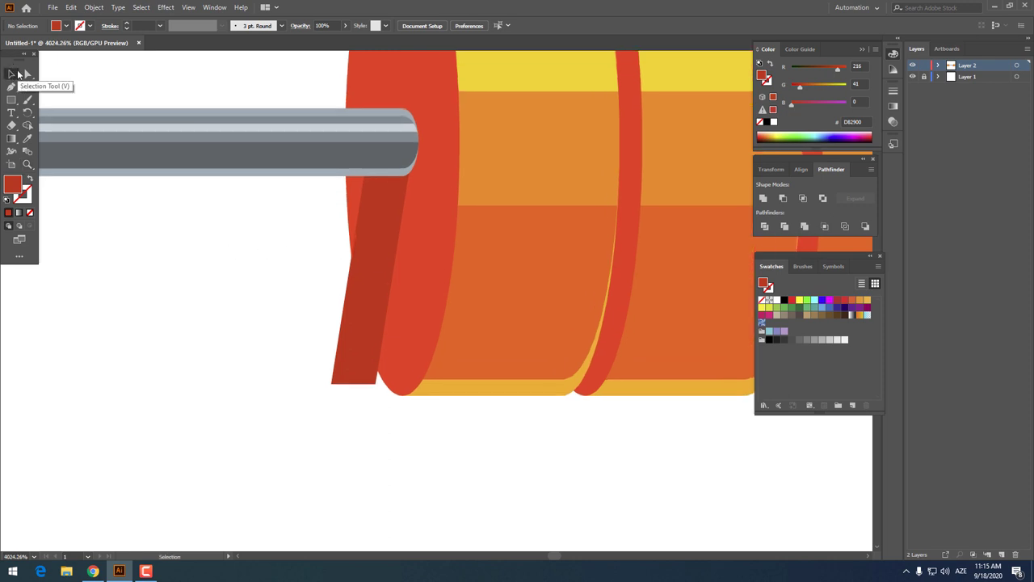
left_click_drag(381, 221, 386, 219)
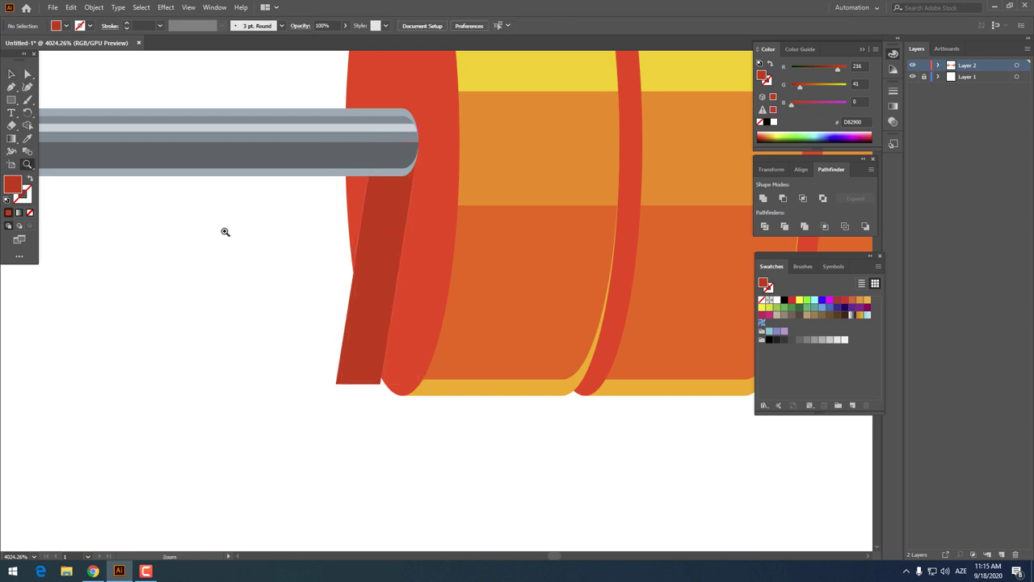
key("z")
left_click_drag(224, 228, 8, 261)
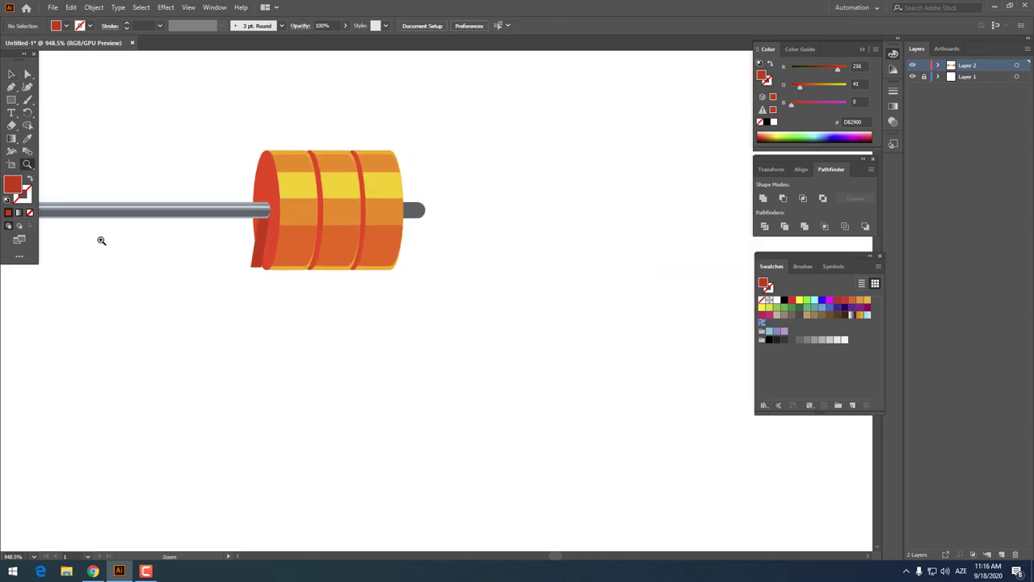
mouse_move(317, 233)
left_mouse_down()
mouse_move(249, 247)
mouse_move(408, 334)
left_mouse_up()
Fully ungroup the left weight stack.
key("v")
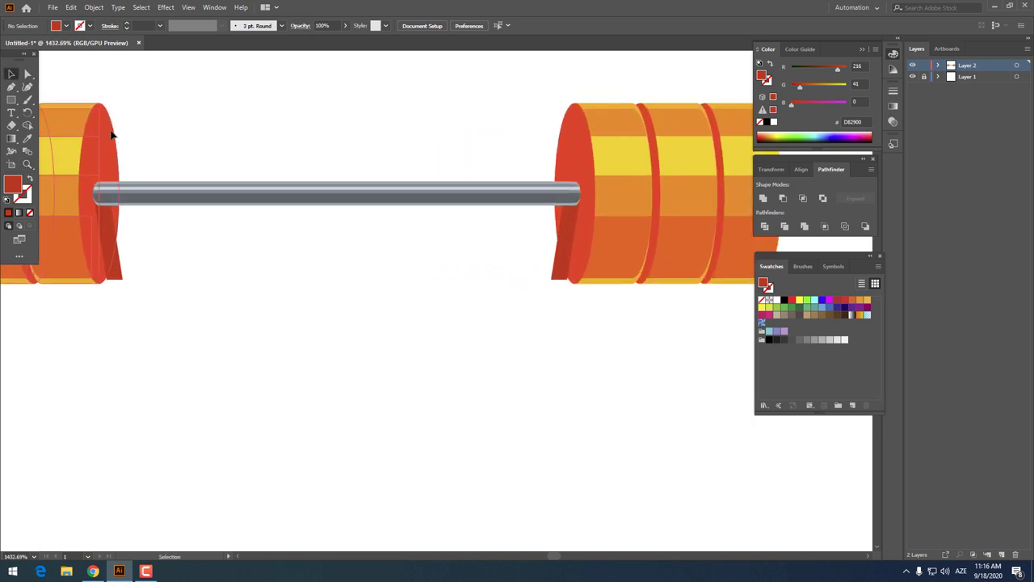
right_click(111, 132)
left_click(142, 221)
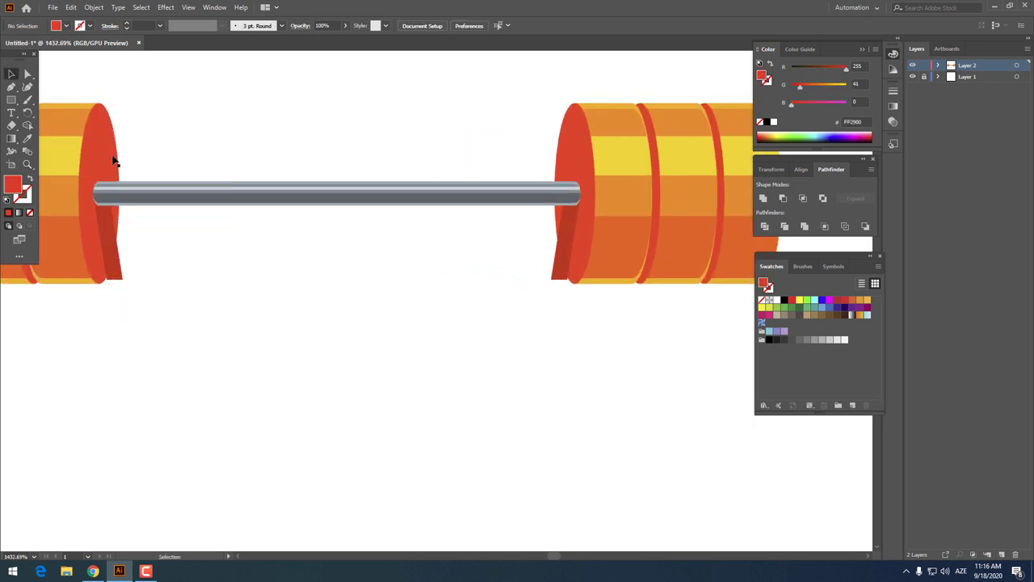
right_click(111, 147)
left_click(203, 234)
Divide the left red end face with its slanted piece and ungroup the resulting pieces.
left_click(117, 145)
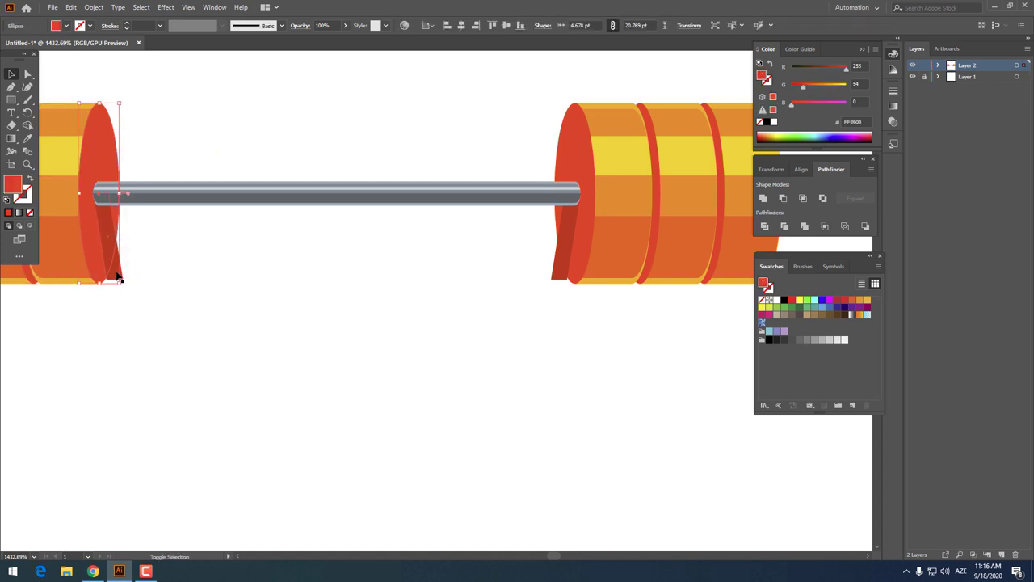
left_click(123, 279, "shift")
left_click(766, 227)
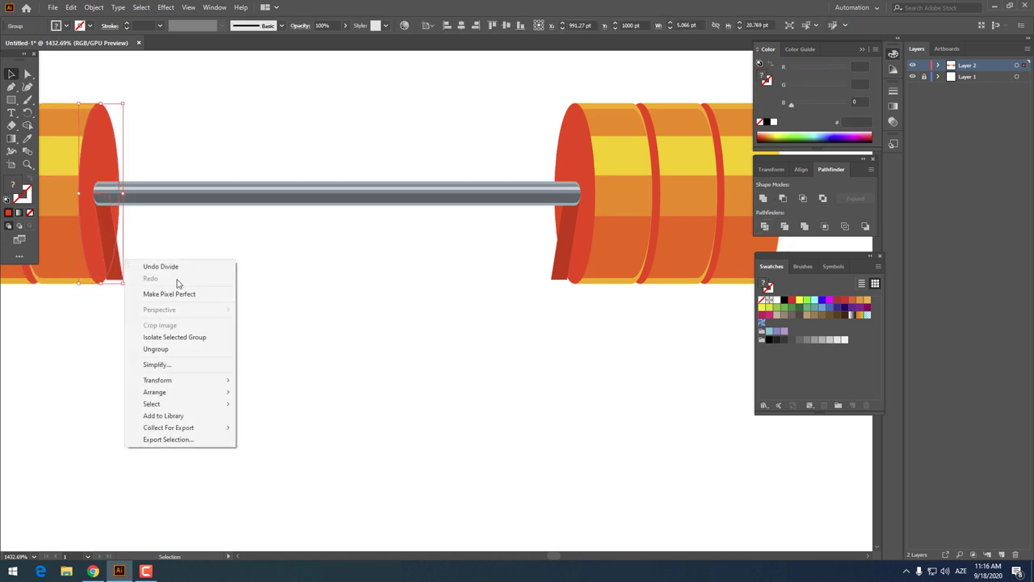
right_click(126, 261)
left_click(185, 349)
left_click(132, 282)
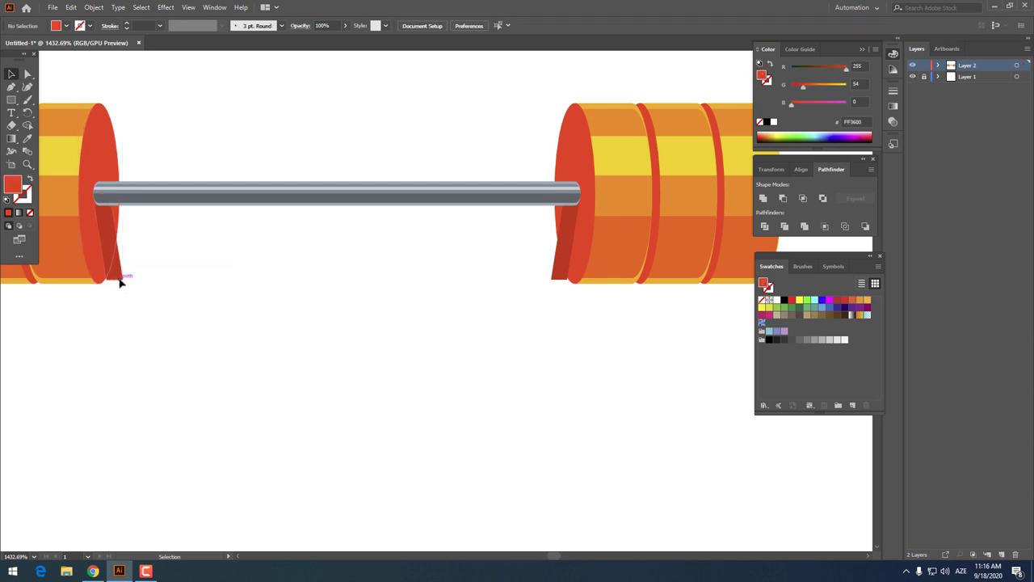
left_click(121, 280)
left_click(150, 288)
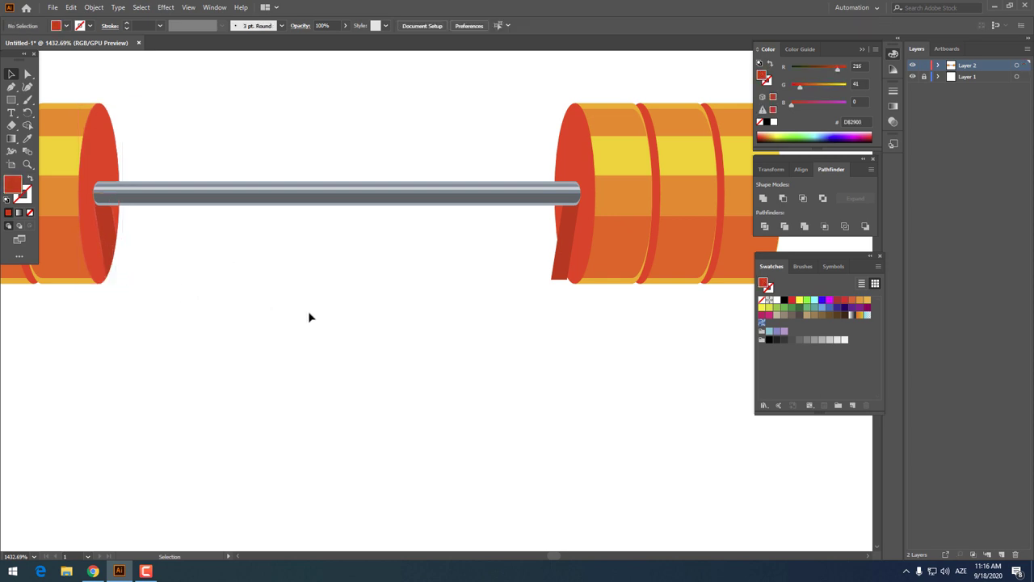
Ungroup the right weight stack and select its slanted piece with the red end face.
right_click(582, 241)
left_click(634, 326)
left_click(464, 335)
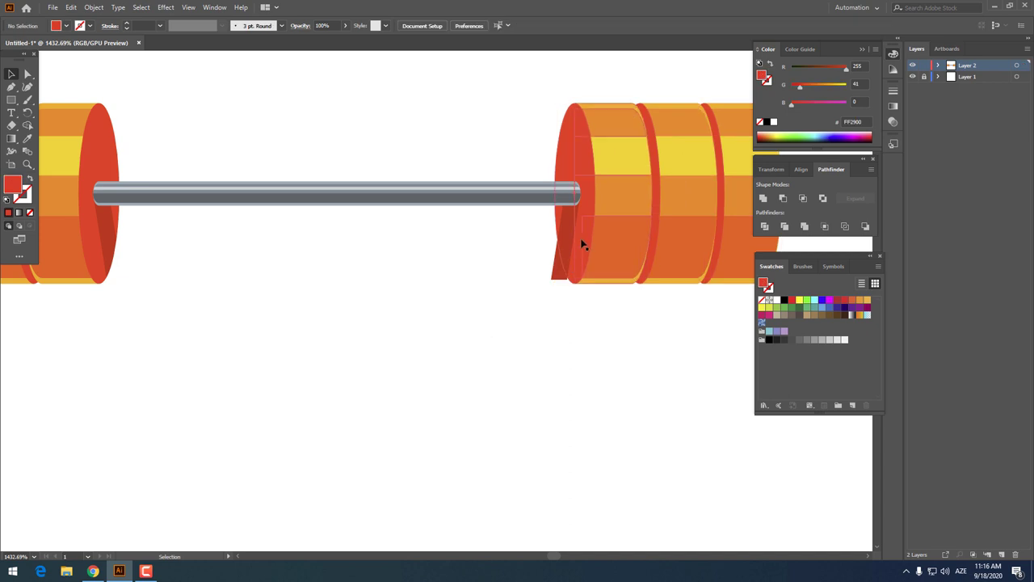
right_click(582, 244)
left_click(614, 328)
left_click(578, 247)
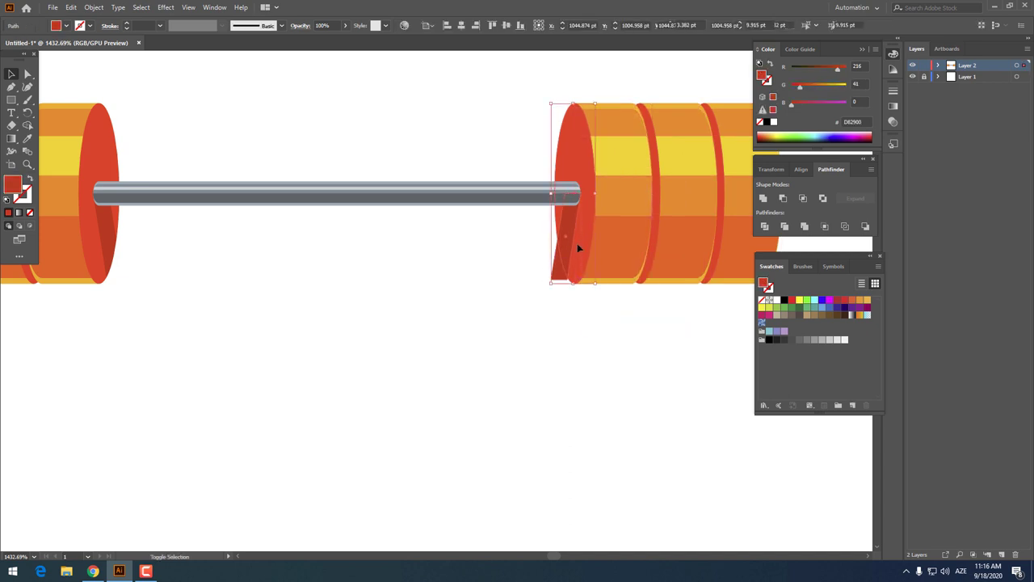
left_click(578, 248, "shift")
Divide the right face and wedge, ungroup, and delete the leftover sliver.
left_click(765, 225)
right_click(588, 253)
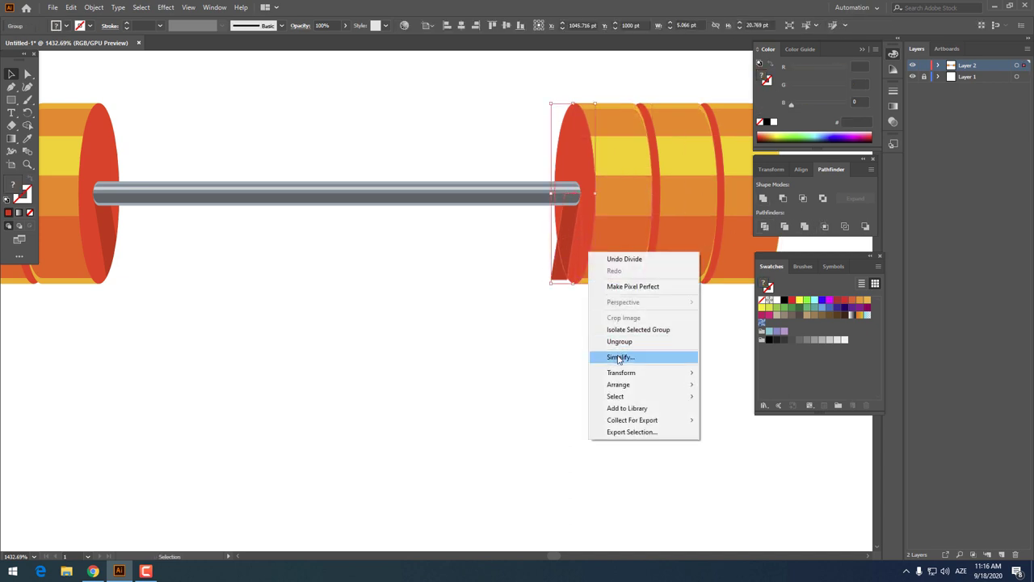
left_click(634, 341)
left_click(535, 355)
left_click(561, 278)
key("Delete")
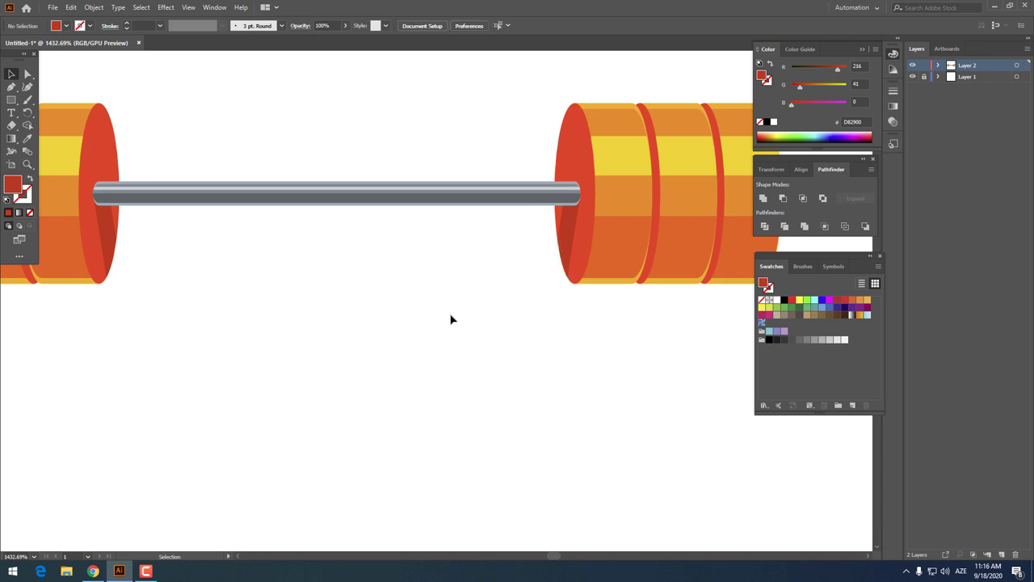
Select the entire barbell and apply Simplify to its paths.
key("z")
mouse_move(426, 249)
left_mouse_down()
mouse_move(240, 243)
mouse_move(427, 300)
left_mouse_up()
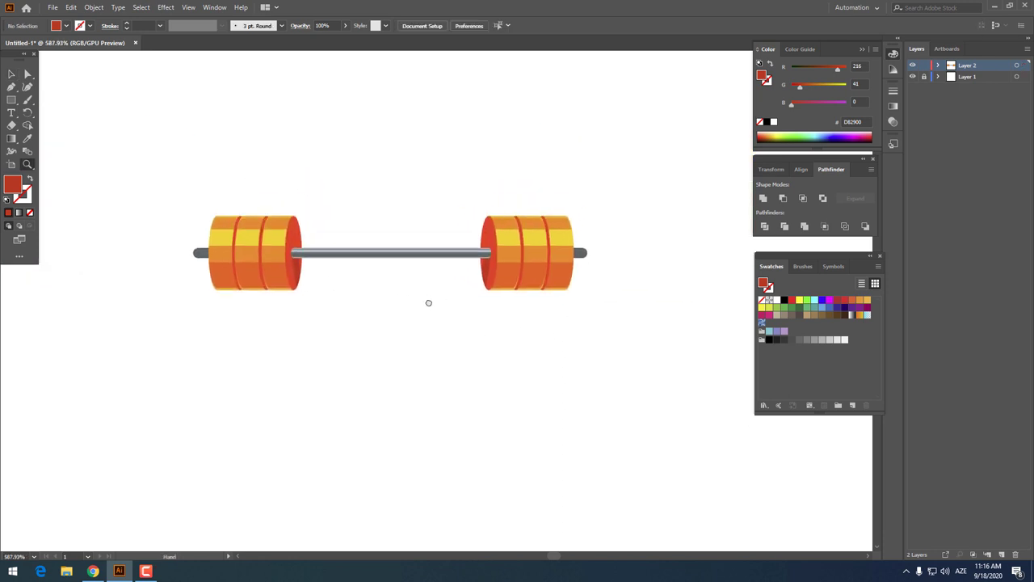
left_click(11, 74)
left_click_drag(617, 318, 182, 134)
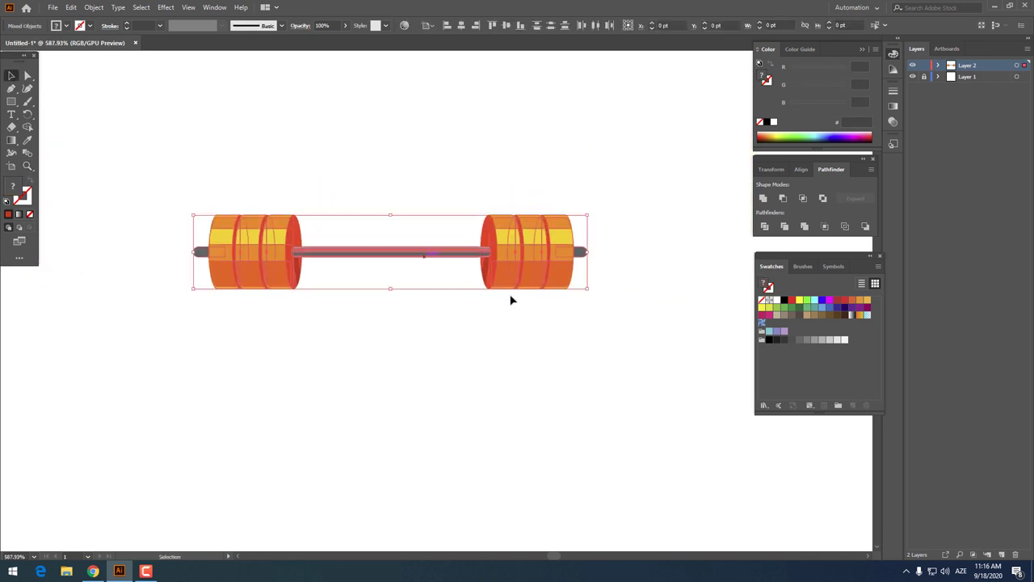
right_click(510, 257)
left_click(538, 318)
left_click(469, 330)
key("z")
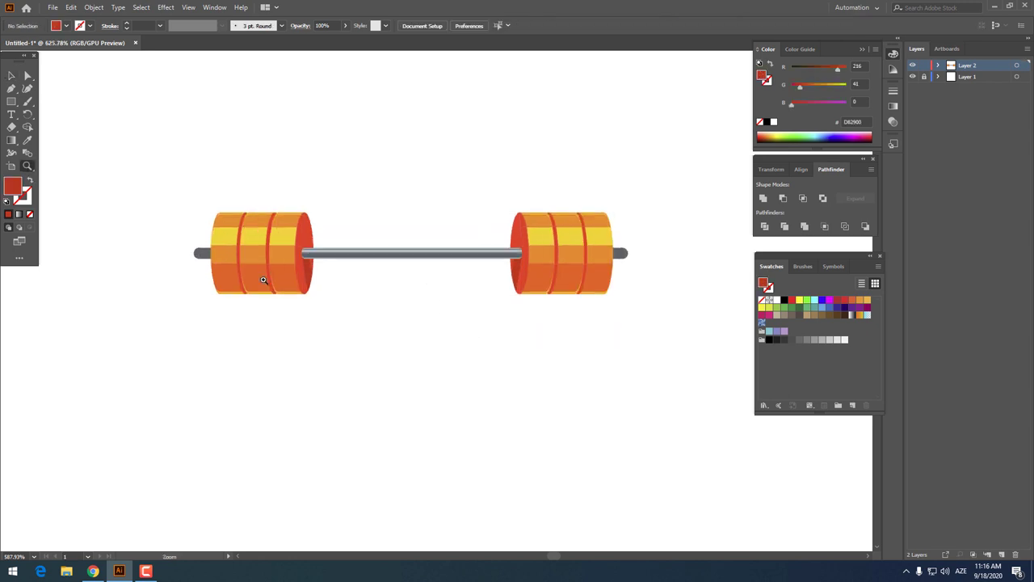
left_click_drag(266, 279, 453, 341)
left_click(11, 101)
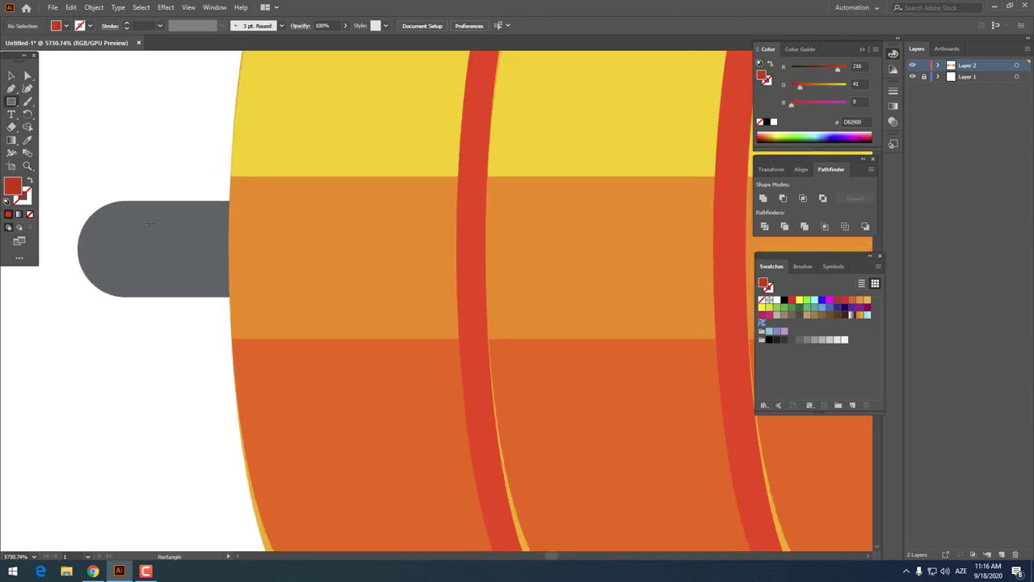
Draw a small rectangle on the left grey sleeve and give it the rod's light grey C7D4D8.
left_click_drag(123, 215, 200, 240)
key("z")
left_click(198, 192, "alt")
left_click(27, 140)
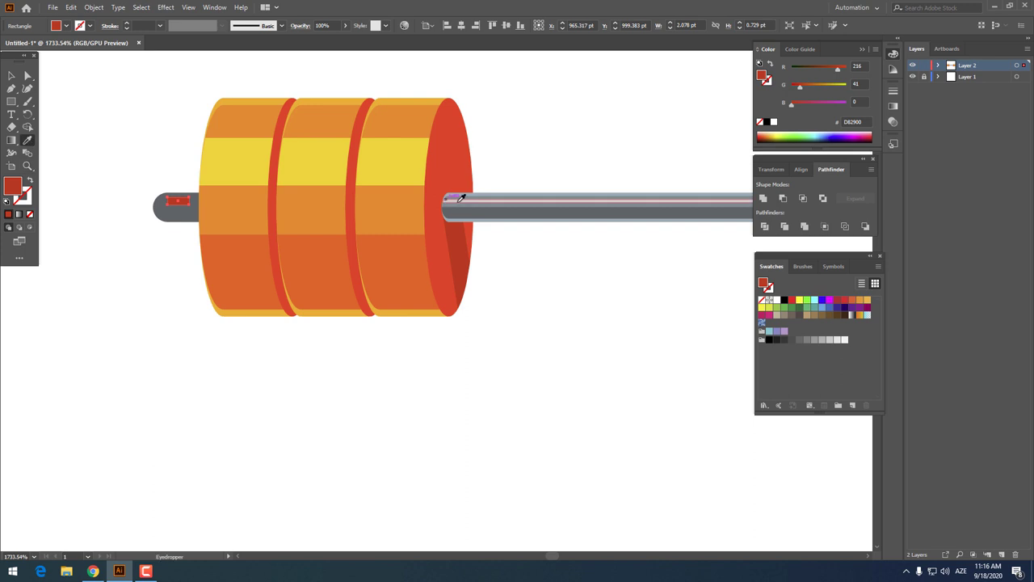
left_click(453, 201)
scroll(173, 189, "up", 5)
Shift the rectangle slightly on the sleeve and round its corners into a pill slot.
left_click(27, 75)
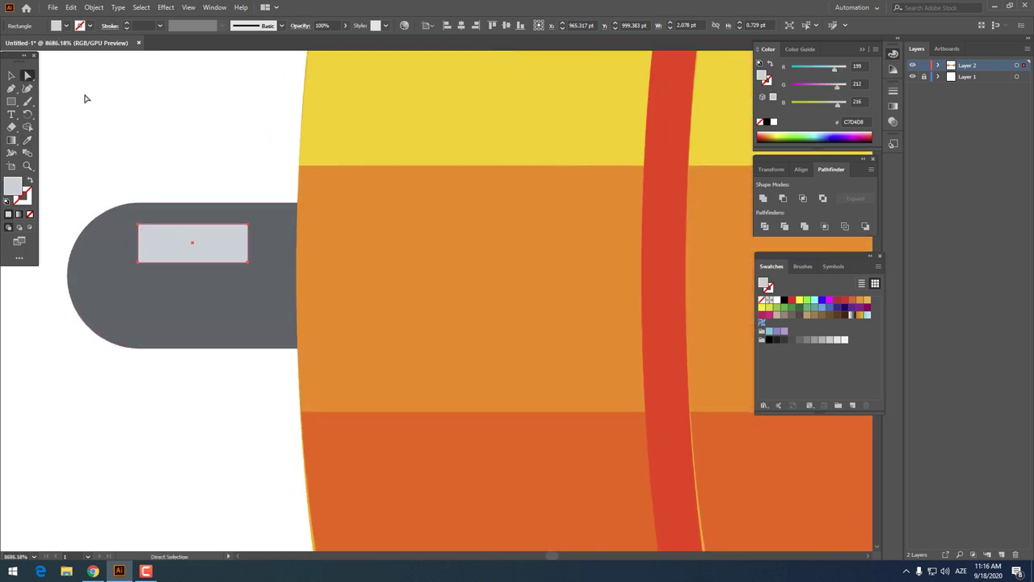
left_click(83, 97)
left_click(11, 75)
left_click_drag(176, 240, 188, 244)
left_click(26, 75)
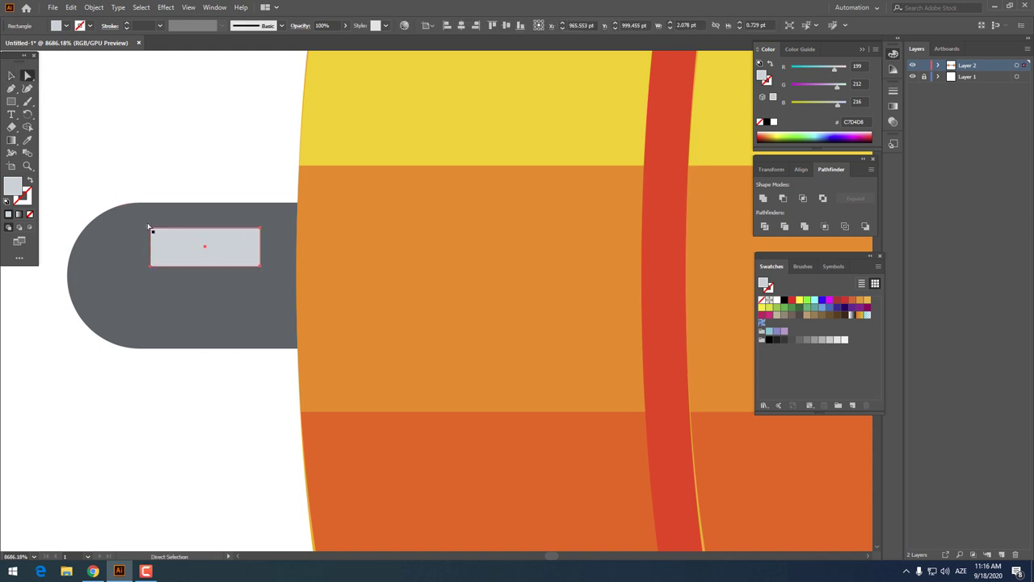
left_click(11, 75)
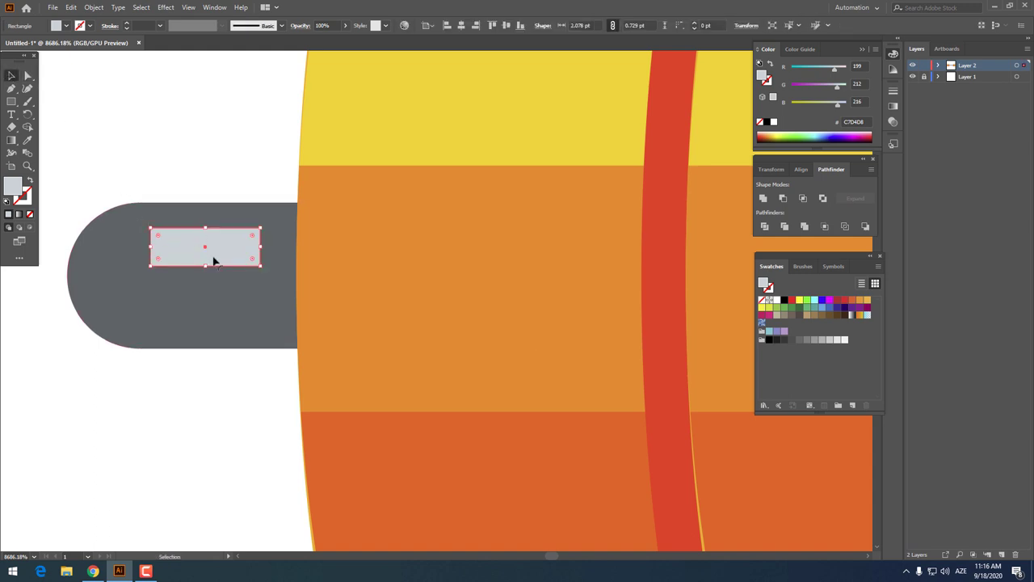
left_click_drag(158, 236, 184, 246)
scroll(222, 193, "down", 5)
scroll(172, 118, "up", 3)
scroll(173, 118, "up", 2)
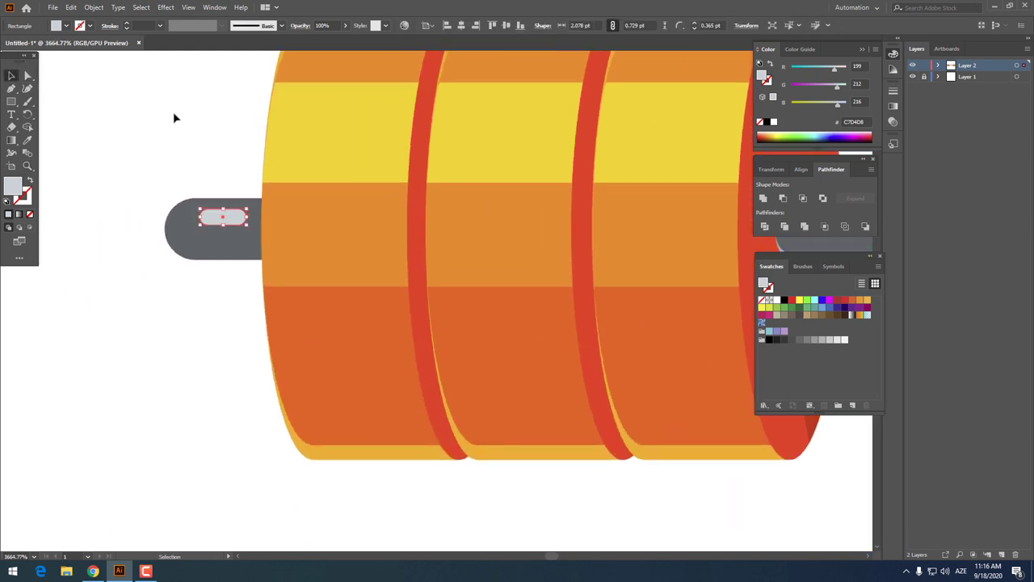
key("z")
left_click_drag(412, 183, 104, 80)
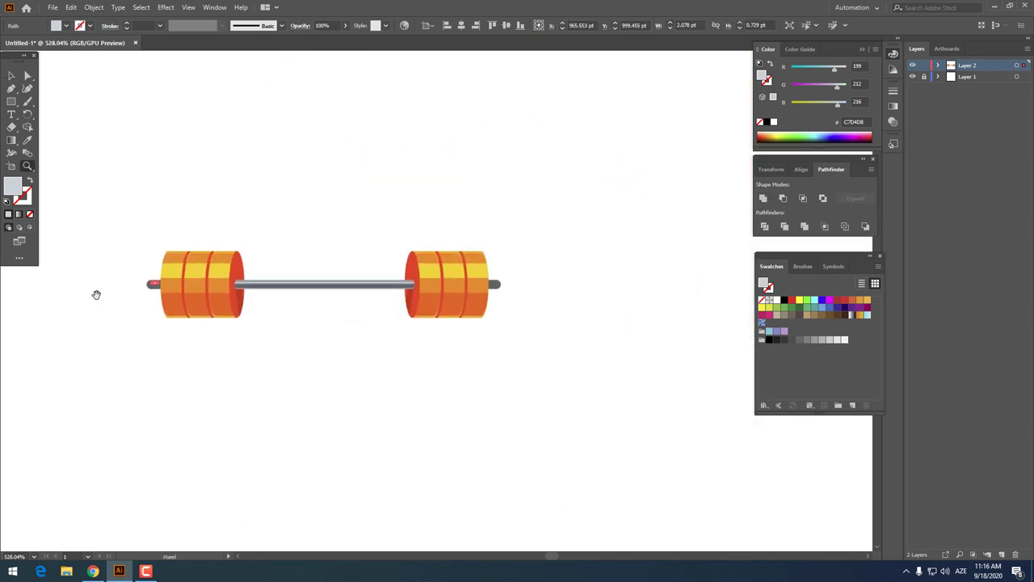
Copy the left light-grey slot, paste it in front, and place it on the bar's right end.
left_click(11, 75)
left_click(71, 7)
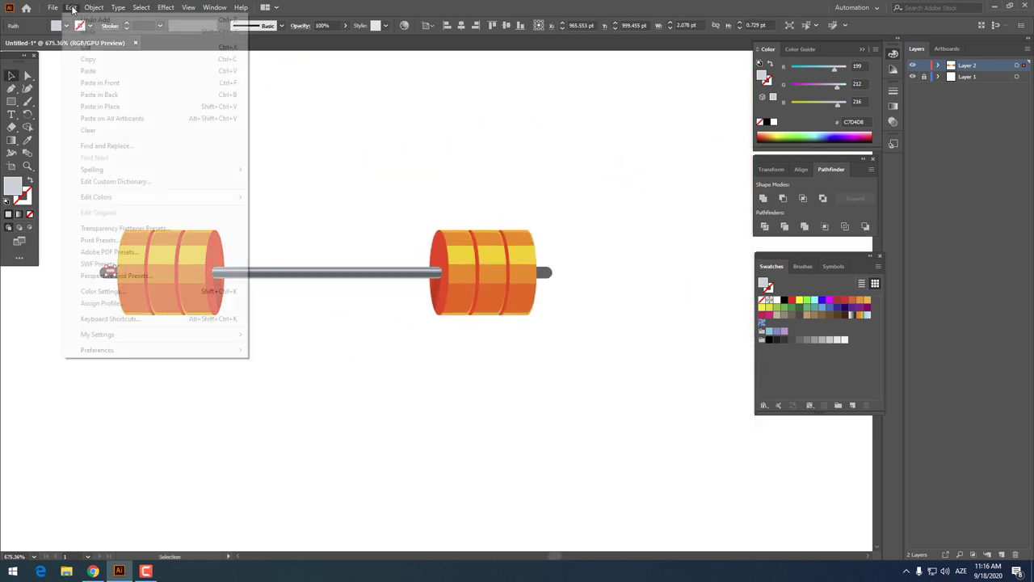
left_click(97, 59)
left_click(71, 7)
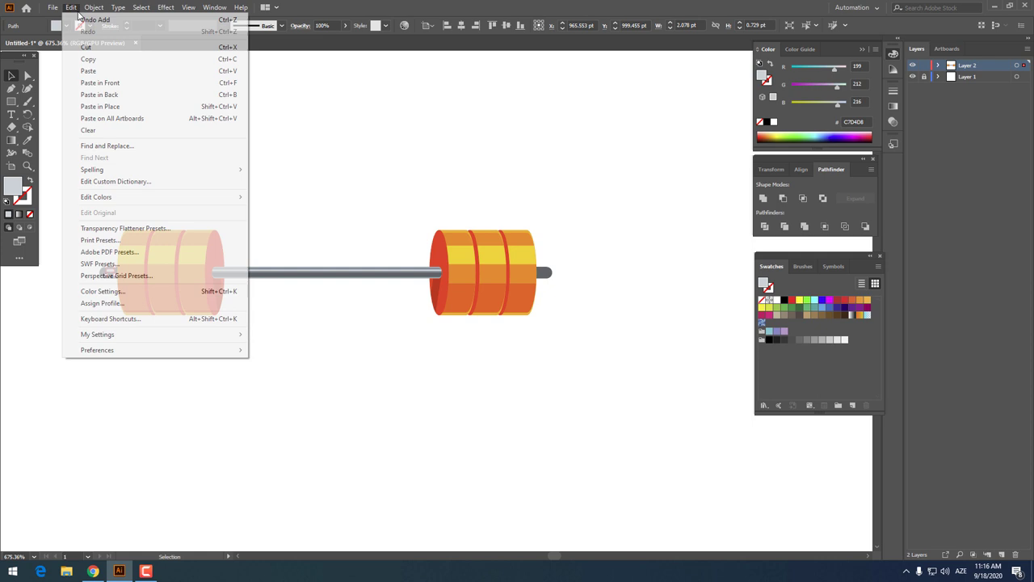
left_click(97, 81)
left_click(132, 261)
left_click_drag(113, 272, 544, 357)
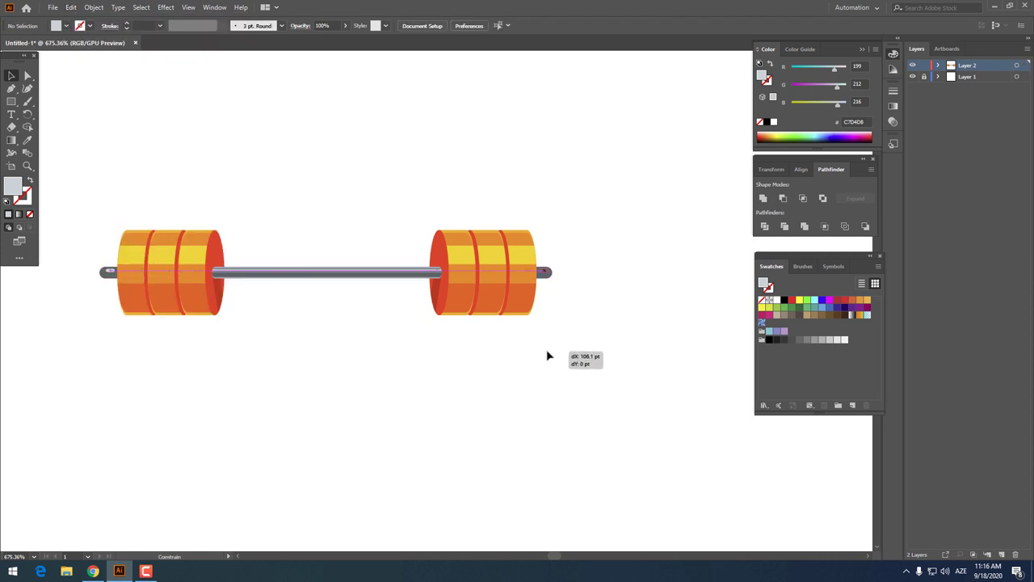
left_click_drag(545, 356, 546, 353)
Marquee-select every barbell part and group them together.
key("z")
left_click(521, 182, "alt")
left_click_drag(416, 199, 392, 286)
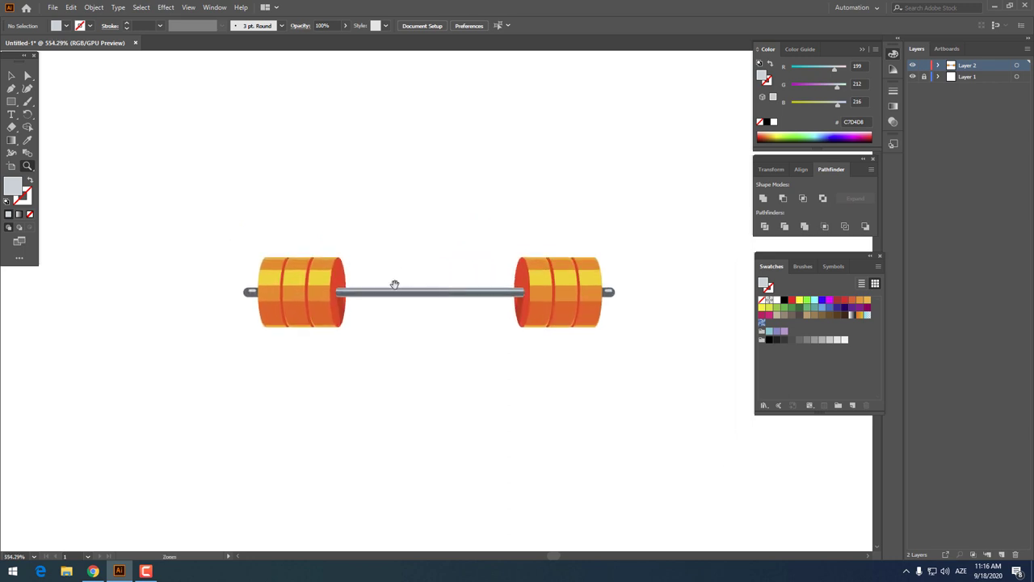
left_click(8, 75)
left_click_drag(596, 342, 242, 202)
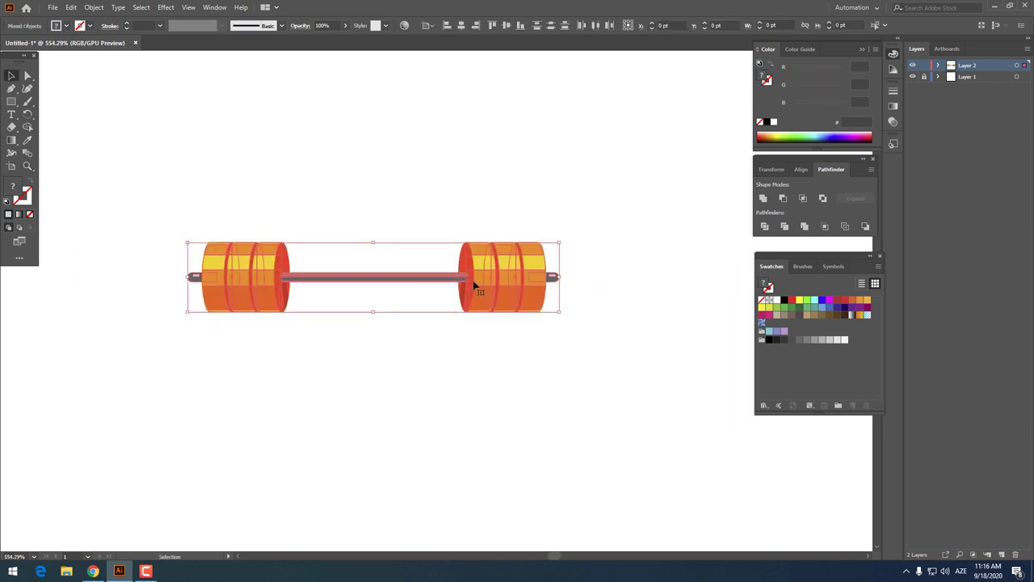
right_click(484, 283)
left_click(502, 366)
left_click(388, 337)
Draw a flat oval beneath the left weight plates and fill it #838E91.
key("z")
left_click_drag(388, 337, 418, 335)
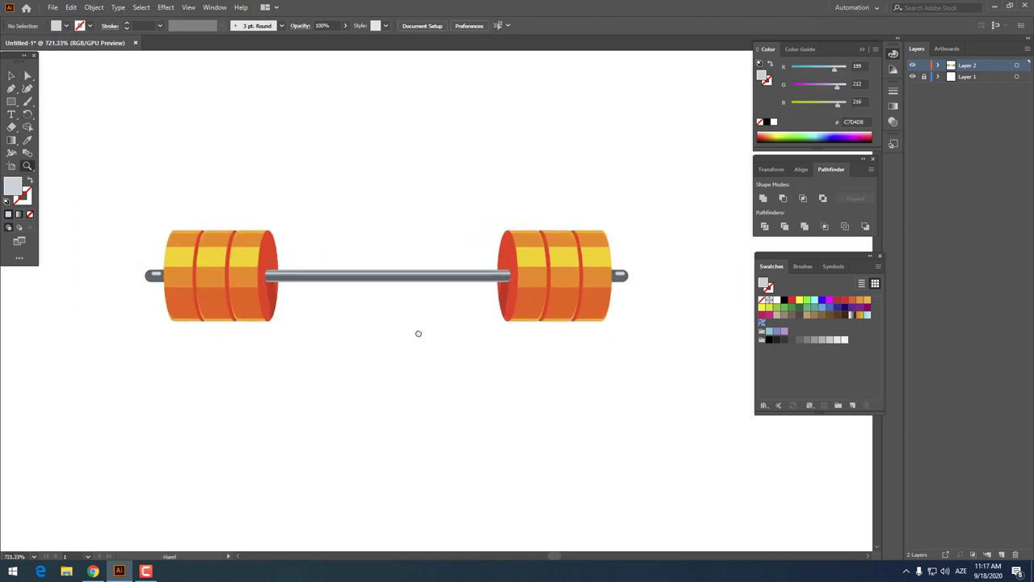
left_click_drag(11, 101, 71, 128)
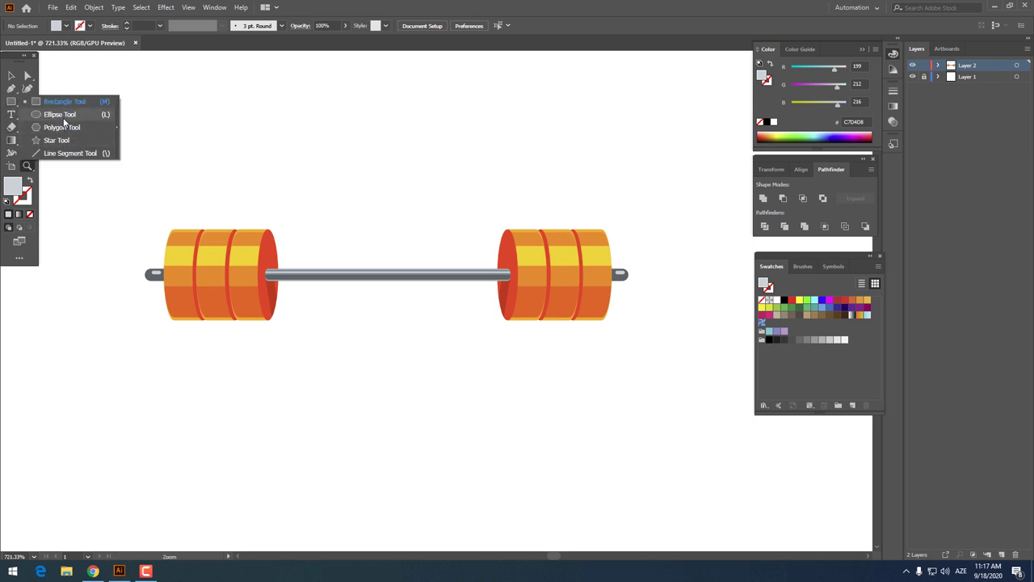
left_click(59, 114)
left_click_drag(162, 311, 299, 330)
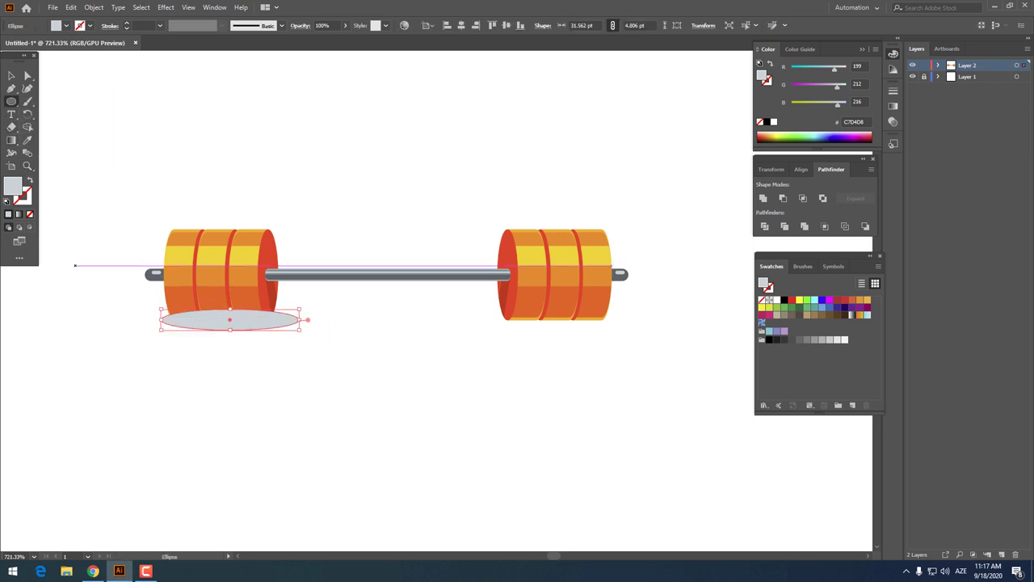
double_click(12, 186)
type("838E91")
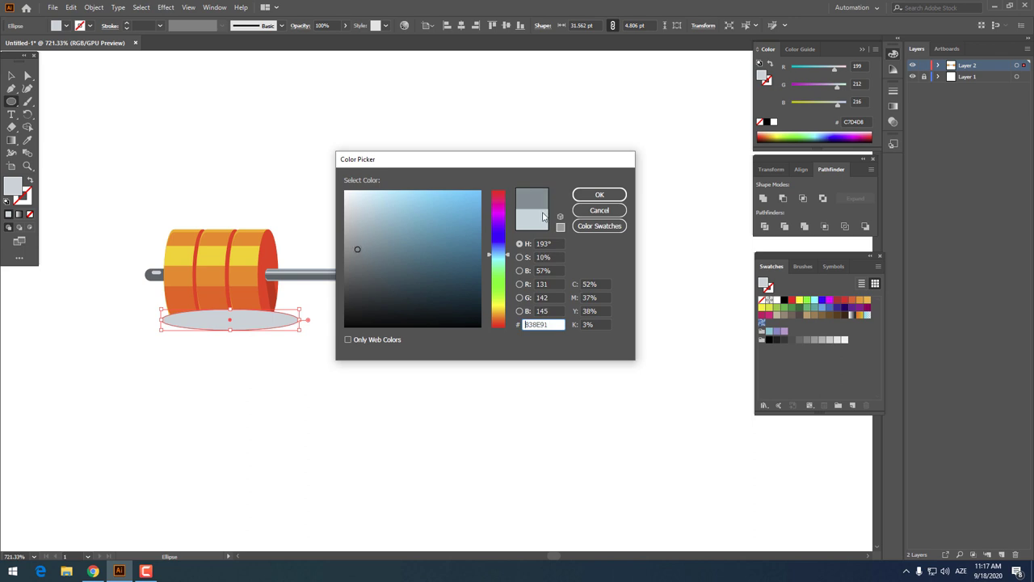
left_click(598, 195)
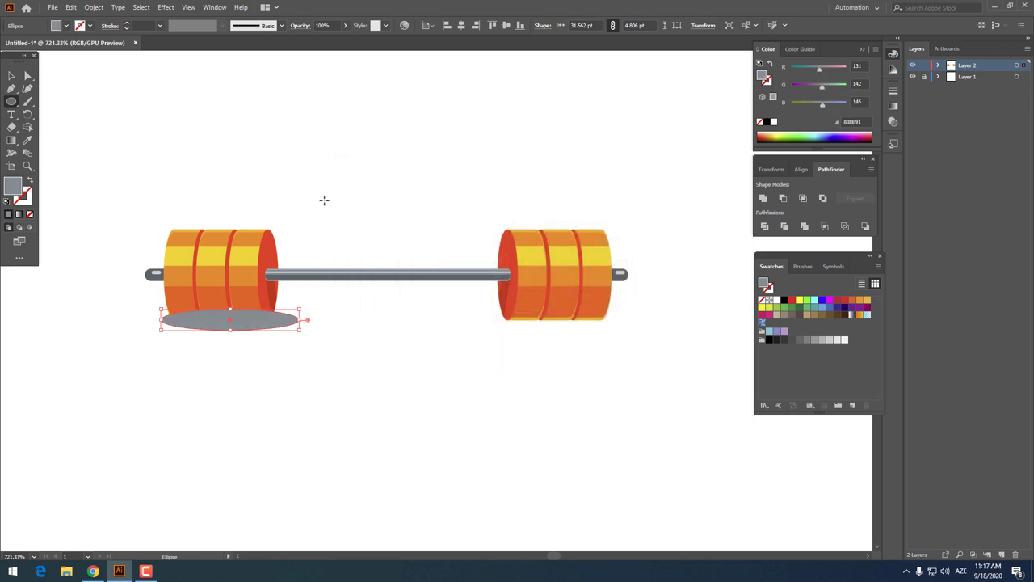
Copy the gray oval, paste it in front, and move the copy beneath the right plates.
left_click(12, 75)
left_click(276, 347)
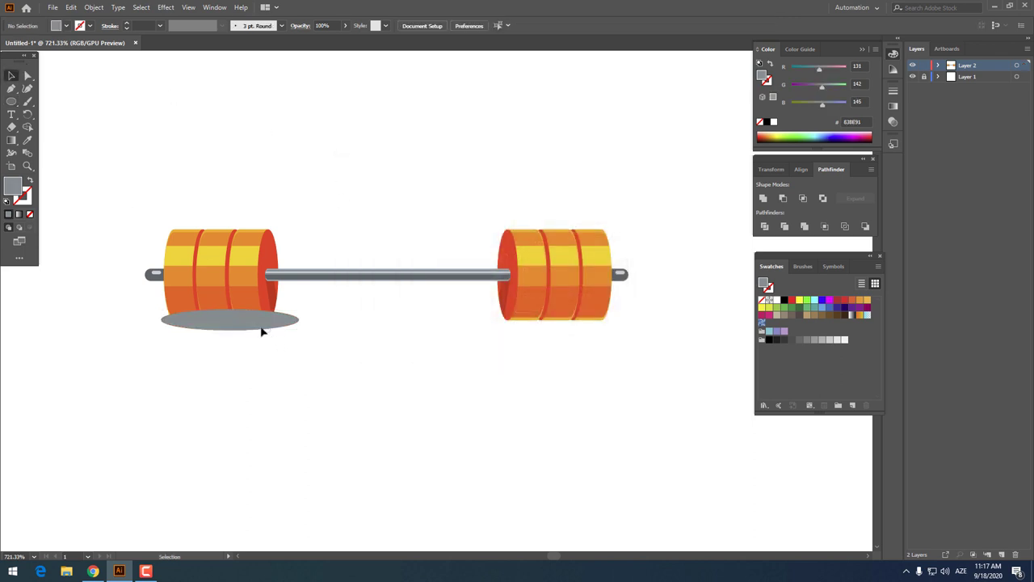
left_click_drag(261, 330, 256, 330)
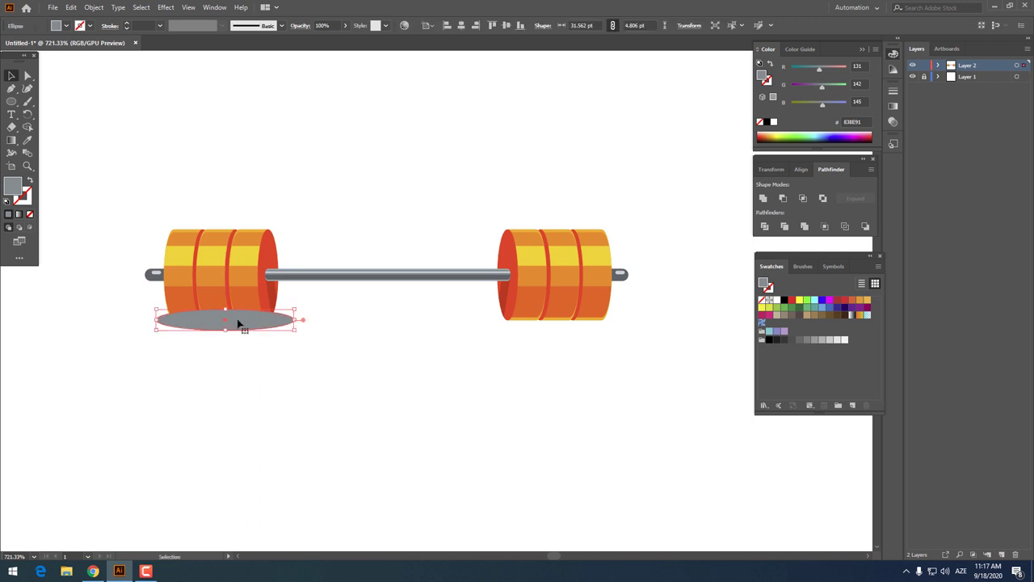
right_click(238, 323)
left_click(206, 325)
left_click(71, 7)
left_click(71, 7)
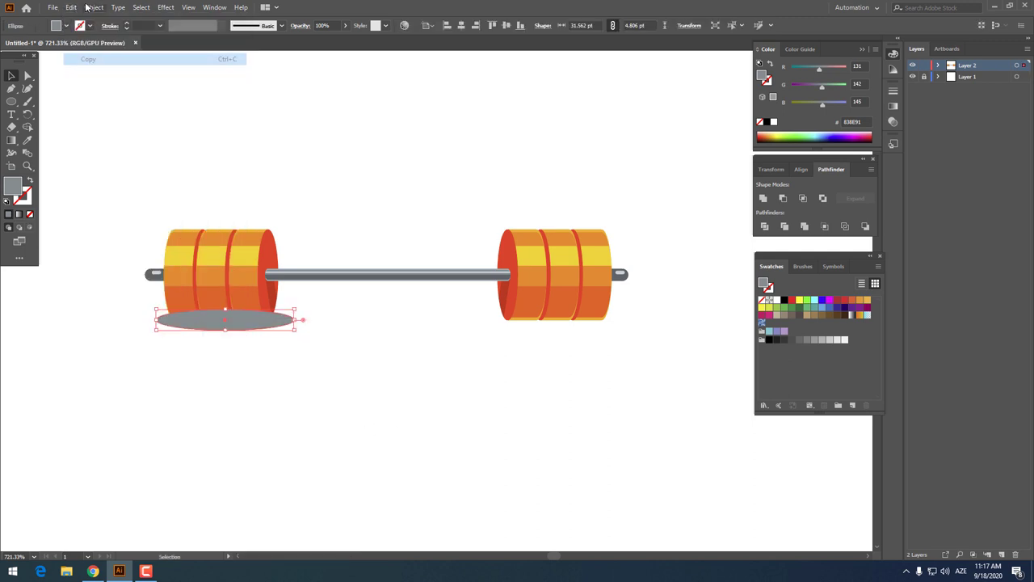
left_click(71, 7)
left_click(100, 82)
left_click_drag(274, 327, 600, 399)
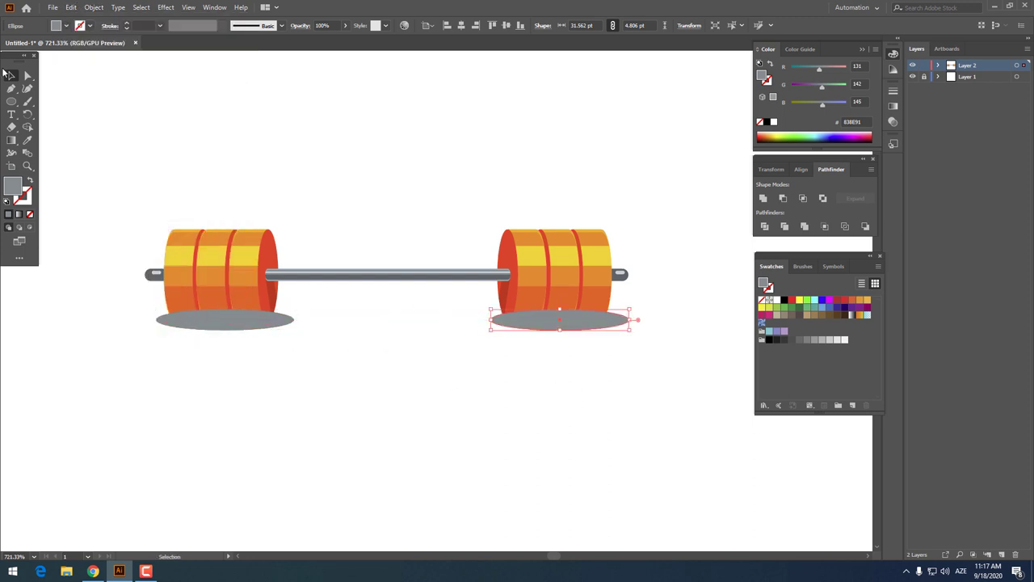
left_click_drag(15, 103, 56, 102)
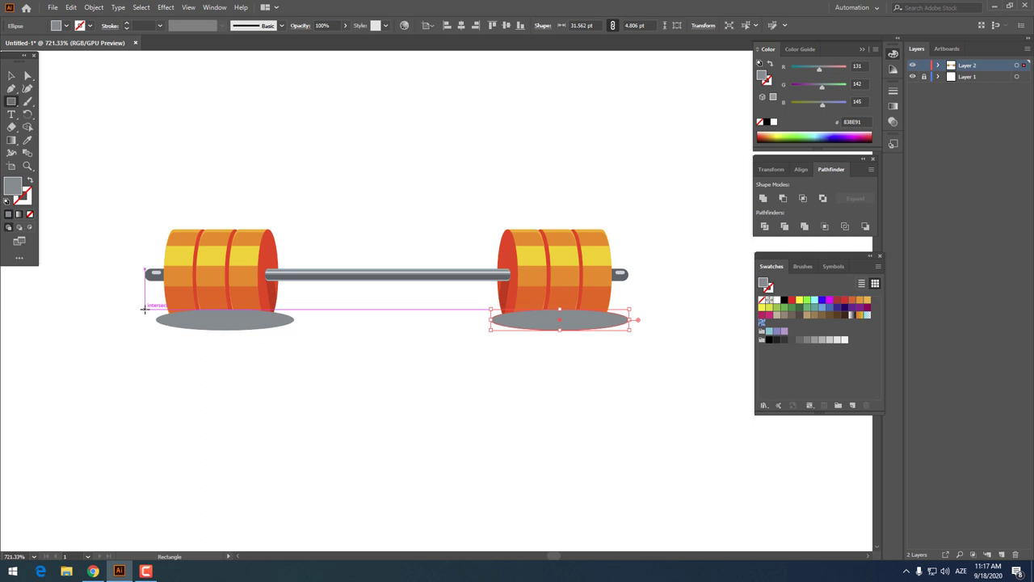
Draw a thin gray ground rectangle spanning from the left shadow to the right one.
left_click(144, 309)
key("Escape")
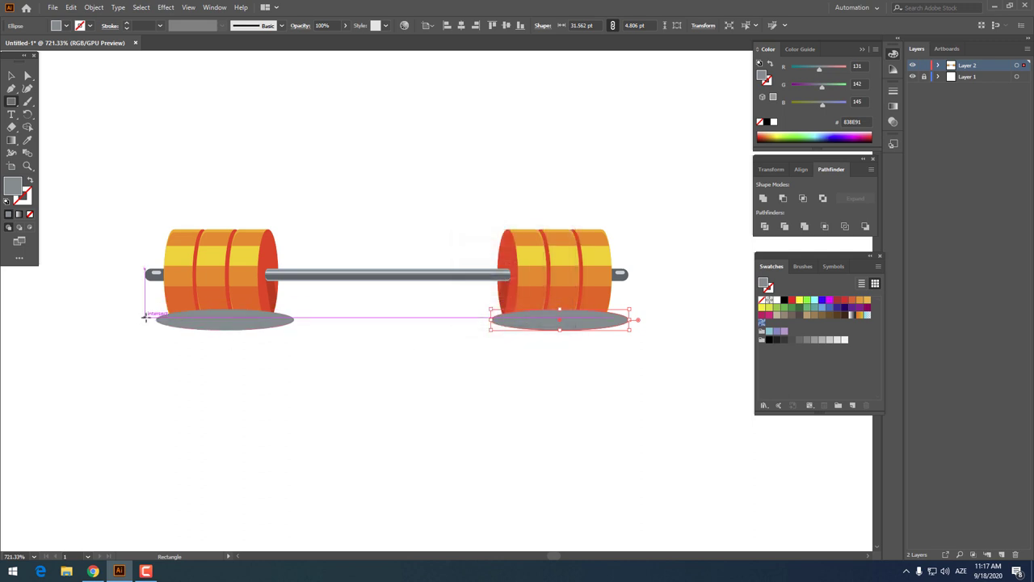
left_click_drag(144, 319, 631, 320)
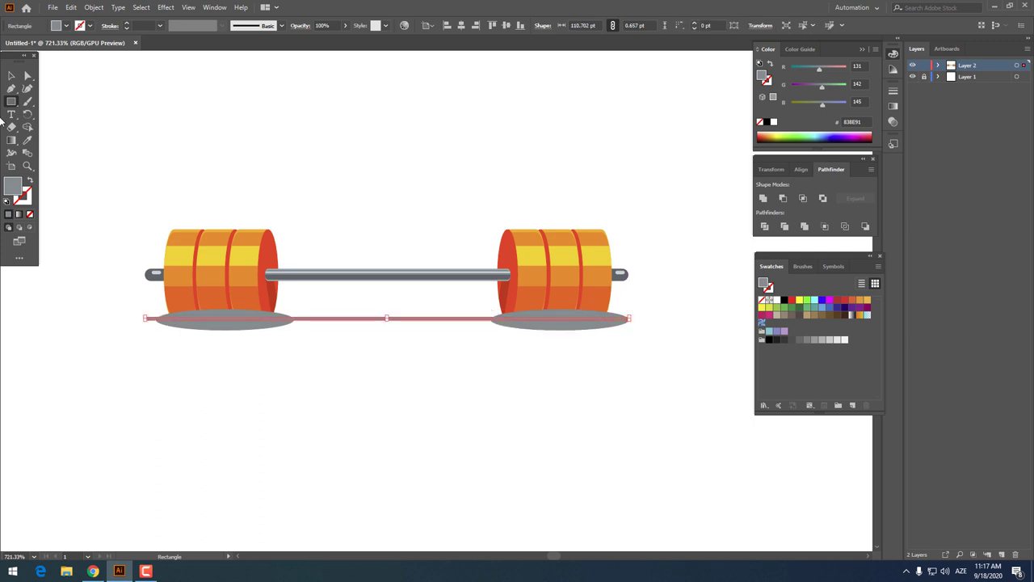
Nudge the right shadow left and level the ground line with both shadows.
left_click(12, 78)
left_click_drag(427, 332, 562, 336)
left_click(632, 325)
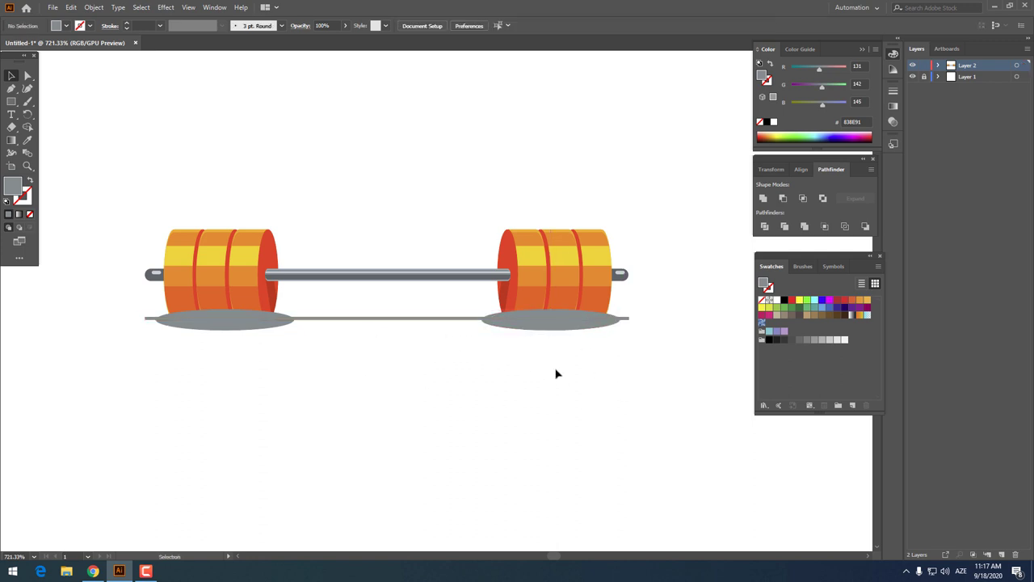
mouse_move(485, 346)
left_mouse_down()
mouse_move(320, 296)
mouse_move(355, 327)
mouse_move(270, 329)
left_mouse_up()
left_click(428, 388)
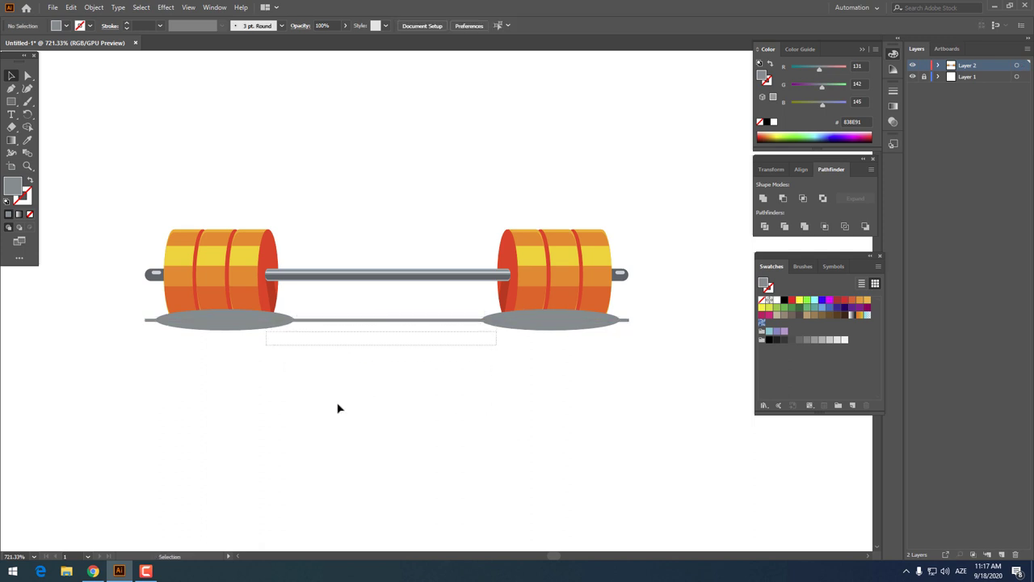
left_click_drag(474, 364, 242, 326)
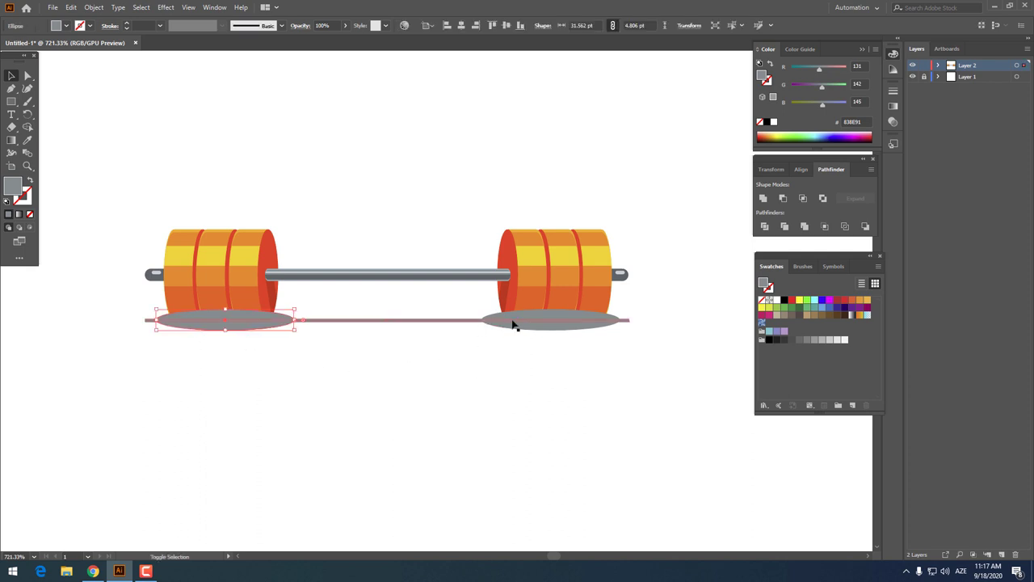
Round the ground path's corners where the line meets the oval shadows.
left_click(399, 321)
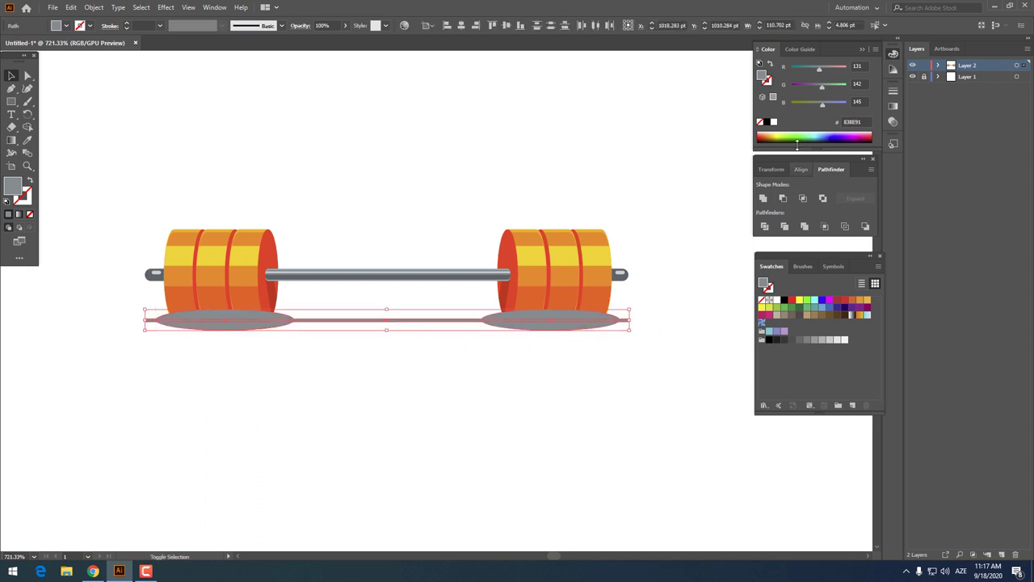
left_click(388, 388)
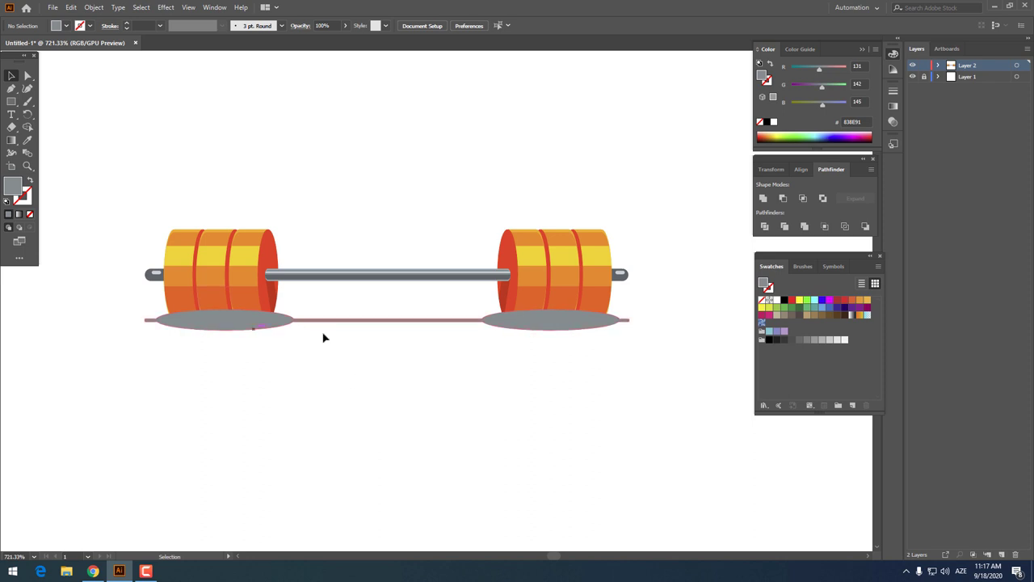
key("z")
left_click(27, 76)
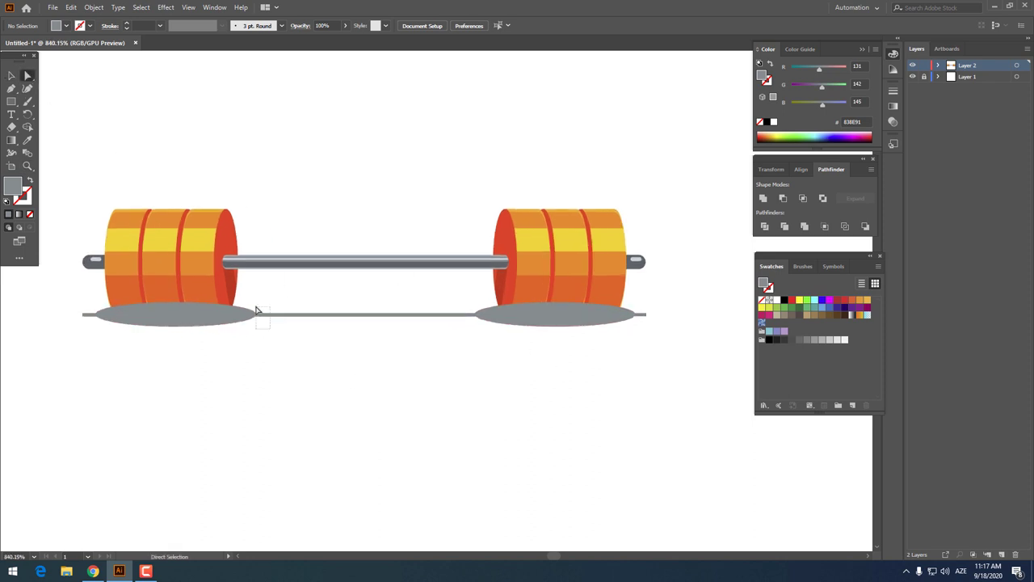
left_click_drag(257, 311, 255, 307)
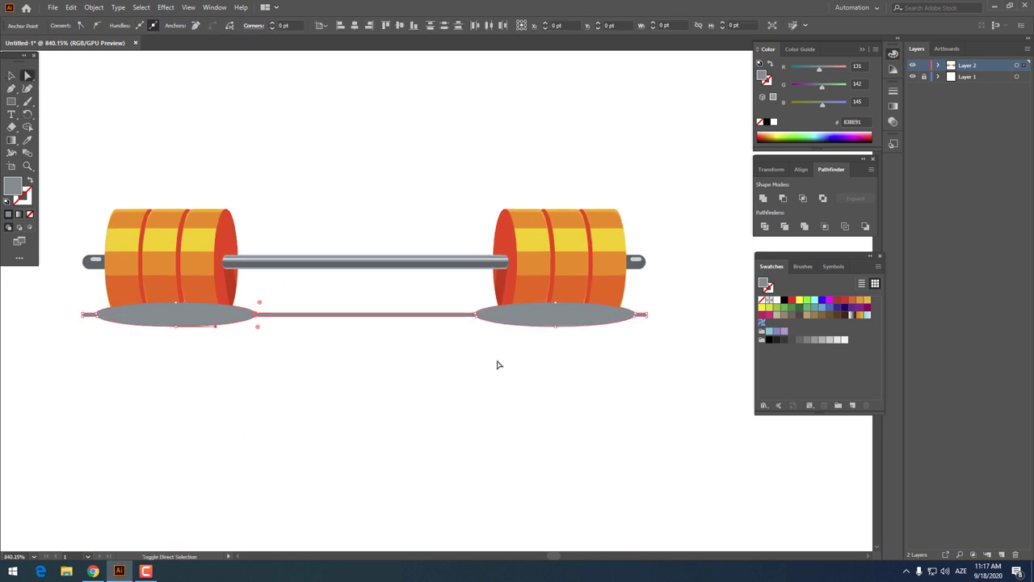
left_click_drag(474, 329, 428, 360)
left_click(641, 328)
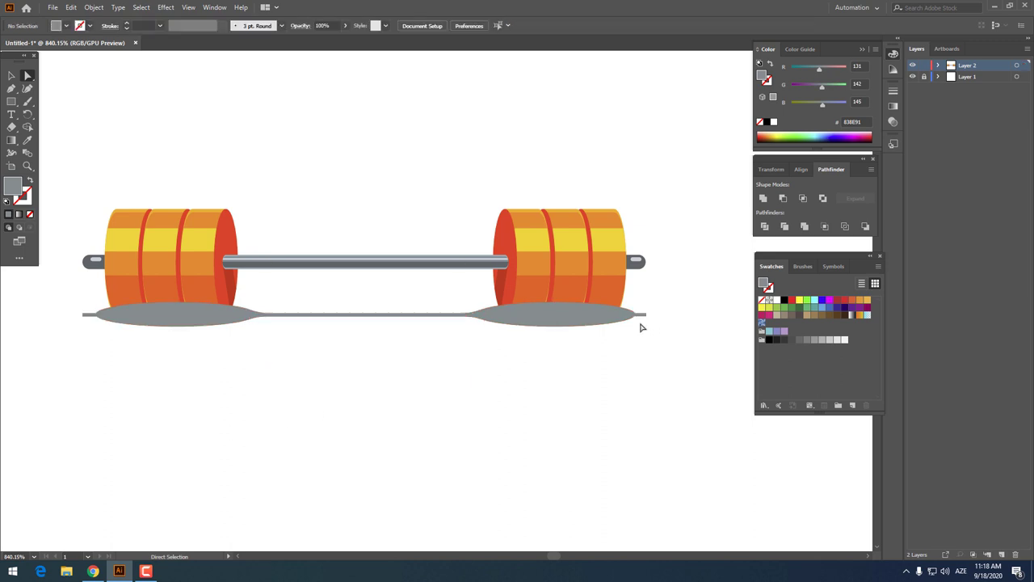
Round off the ends of the ground path, then zoom out to view the whole icon.
left_click(633, 314)
left_click(644, 314)
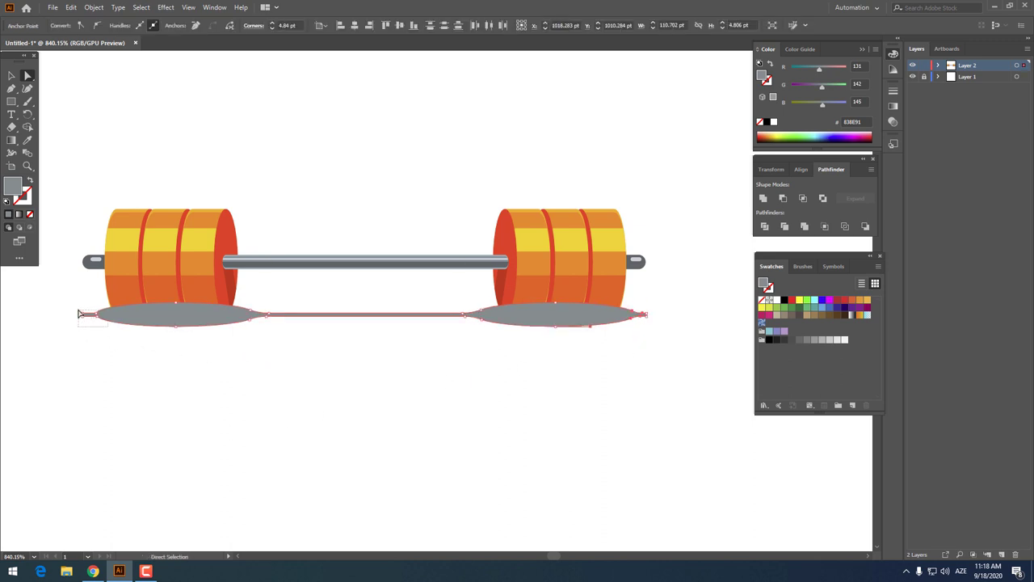
left_click_drag(81, 315, 404, 401)
left_click(405, 401)
key("z")
left_click_drag(396, 354, 122, 231)
left_click(14, 76)
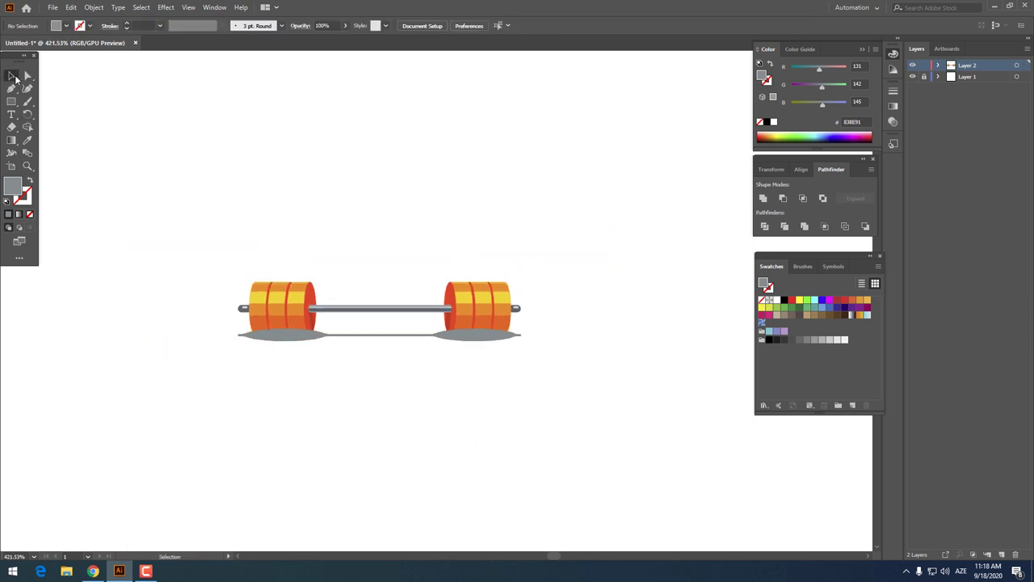
Send the ground shadow to the back behind the barbell and zoom in to check it.
right_click(311, 336)
mouse_move(338, 280)
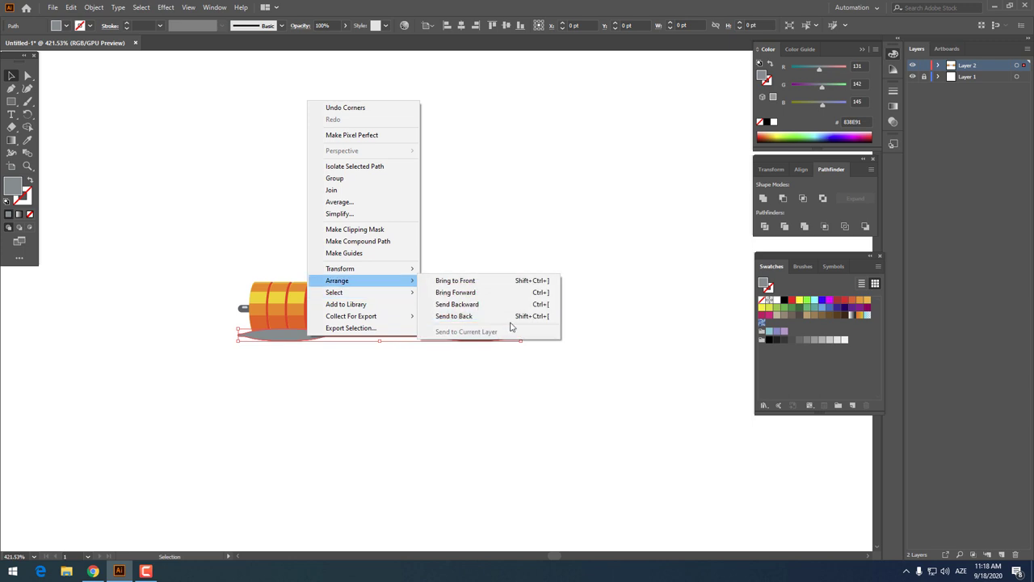
left_click(510, 317)
key("z")
mouse_move(462, 388)
left_mouse_down()
mouse_move(520, 374)
mouse_move(571, 417)
mouse_move(493, 387)
mouse_move(437, 306)
mouse_move(433, 313)
left_mouse_up()
left_click(12, 76)
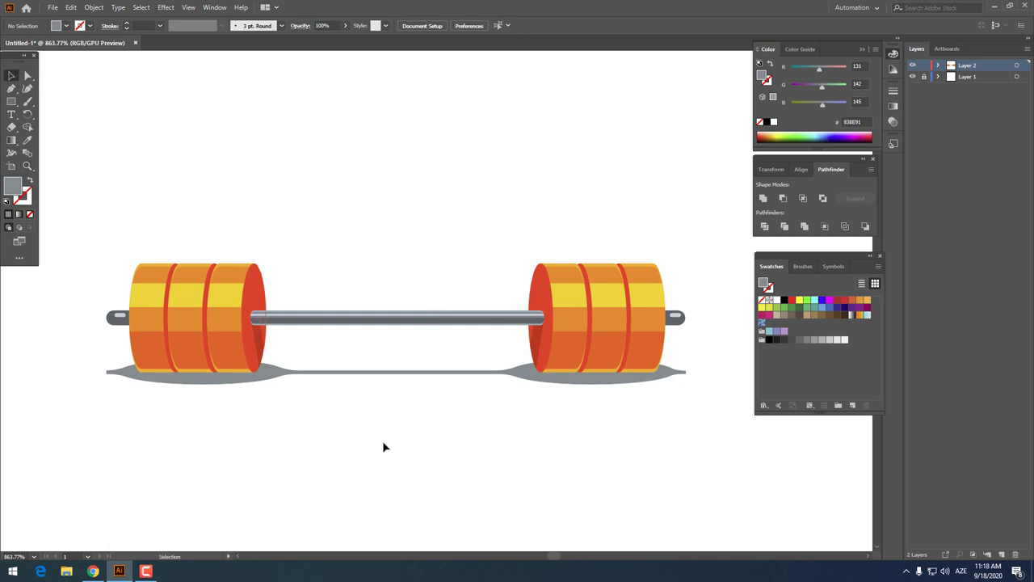